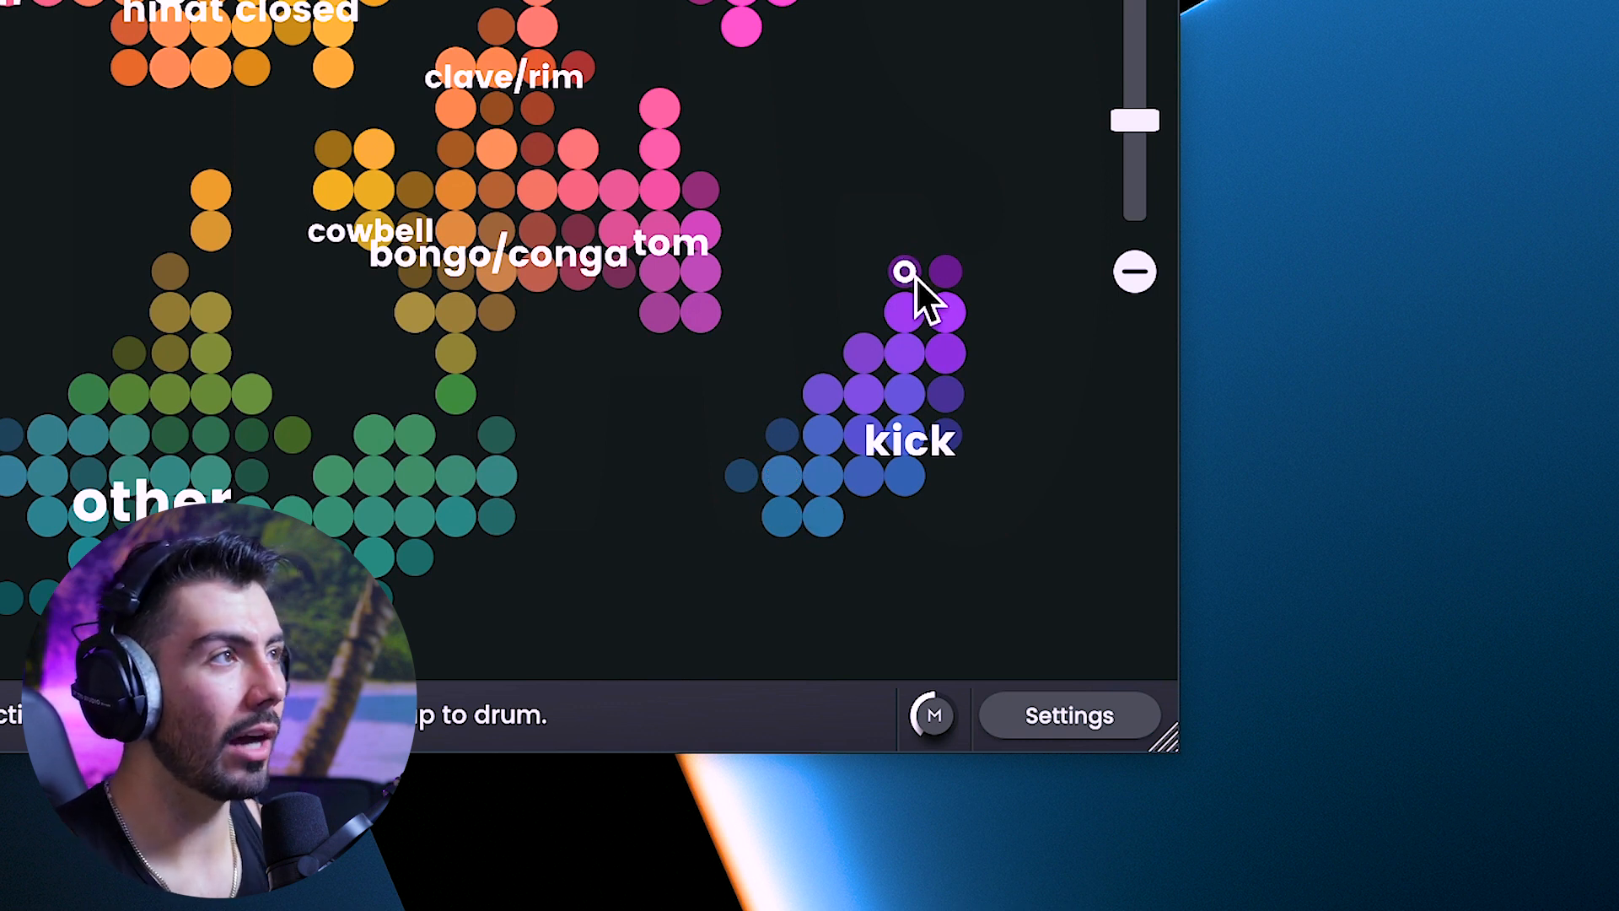
- Audition kick samples on the map, starting at the cluster's upper end and going through its lower blue end
click(942, 274)
click(782, 434)
click(823, 436)
click(822, 473)
click(863, 475)
click(822, 511)
click(781, 476)
click(785, 514)
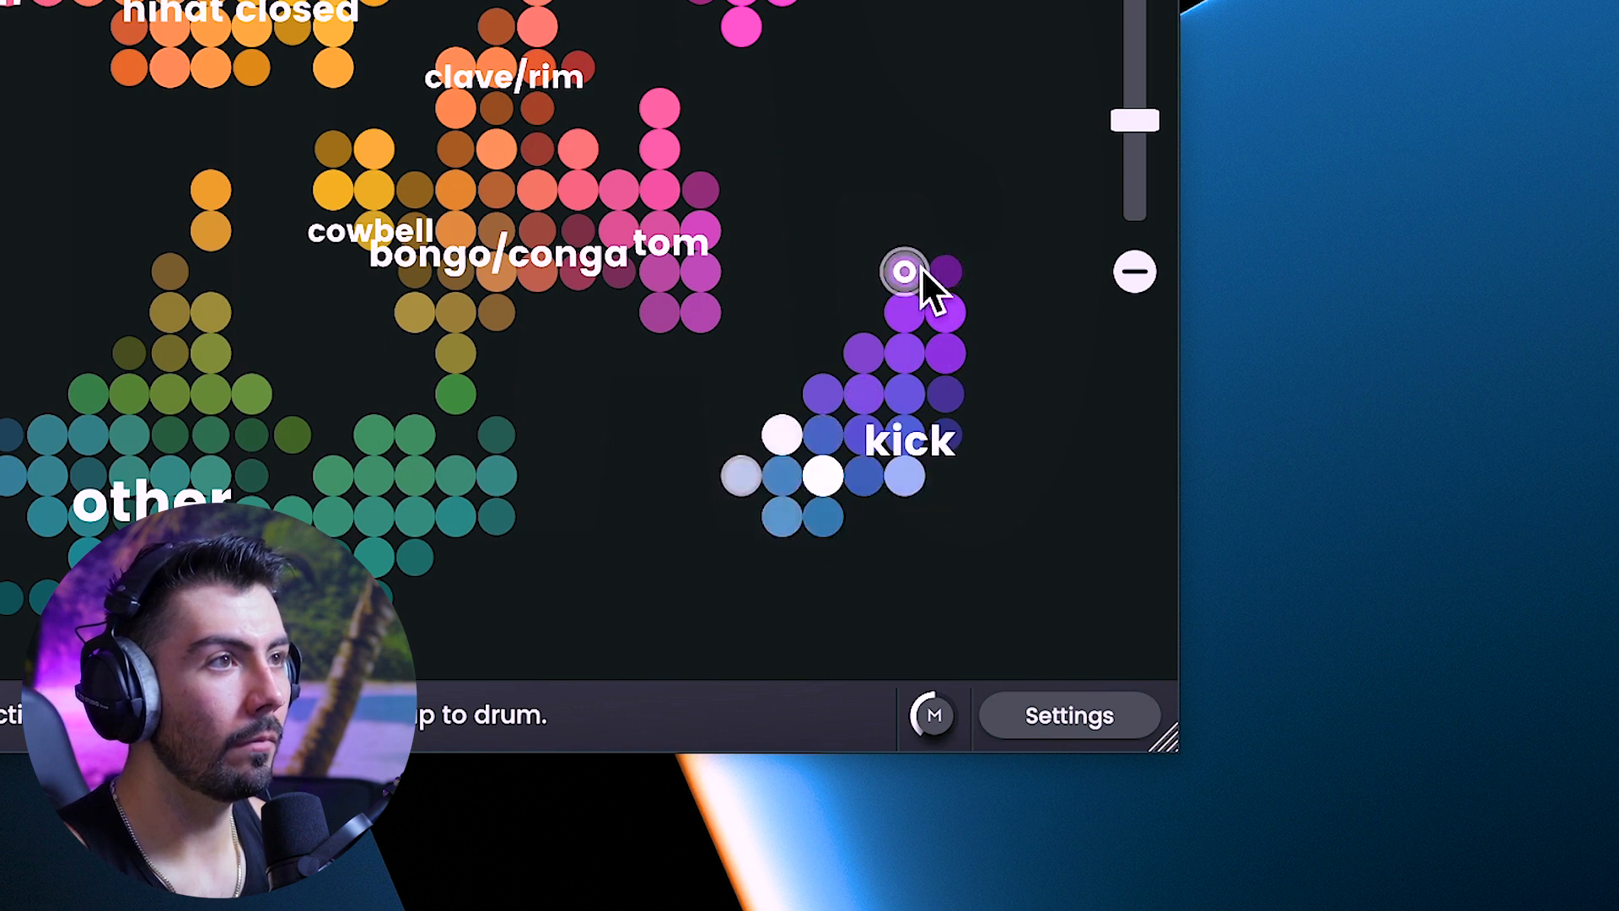
- Audition the purple kick samples at the upper end of the kick cluster
click(909, 270)
click(941, 271)
click(943, 310)
click(905, 270)
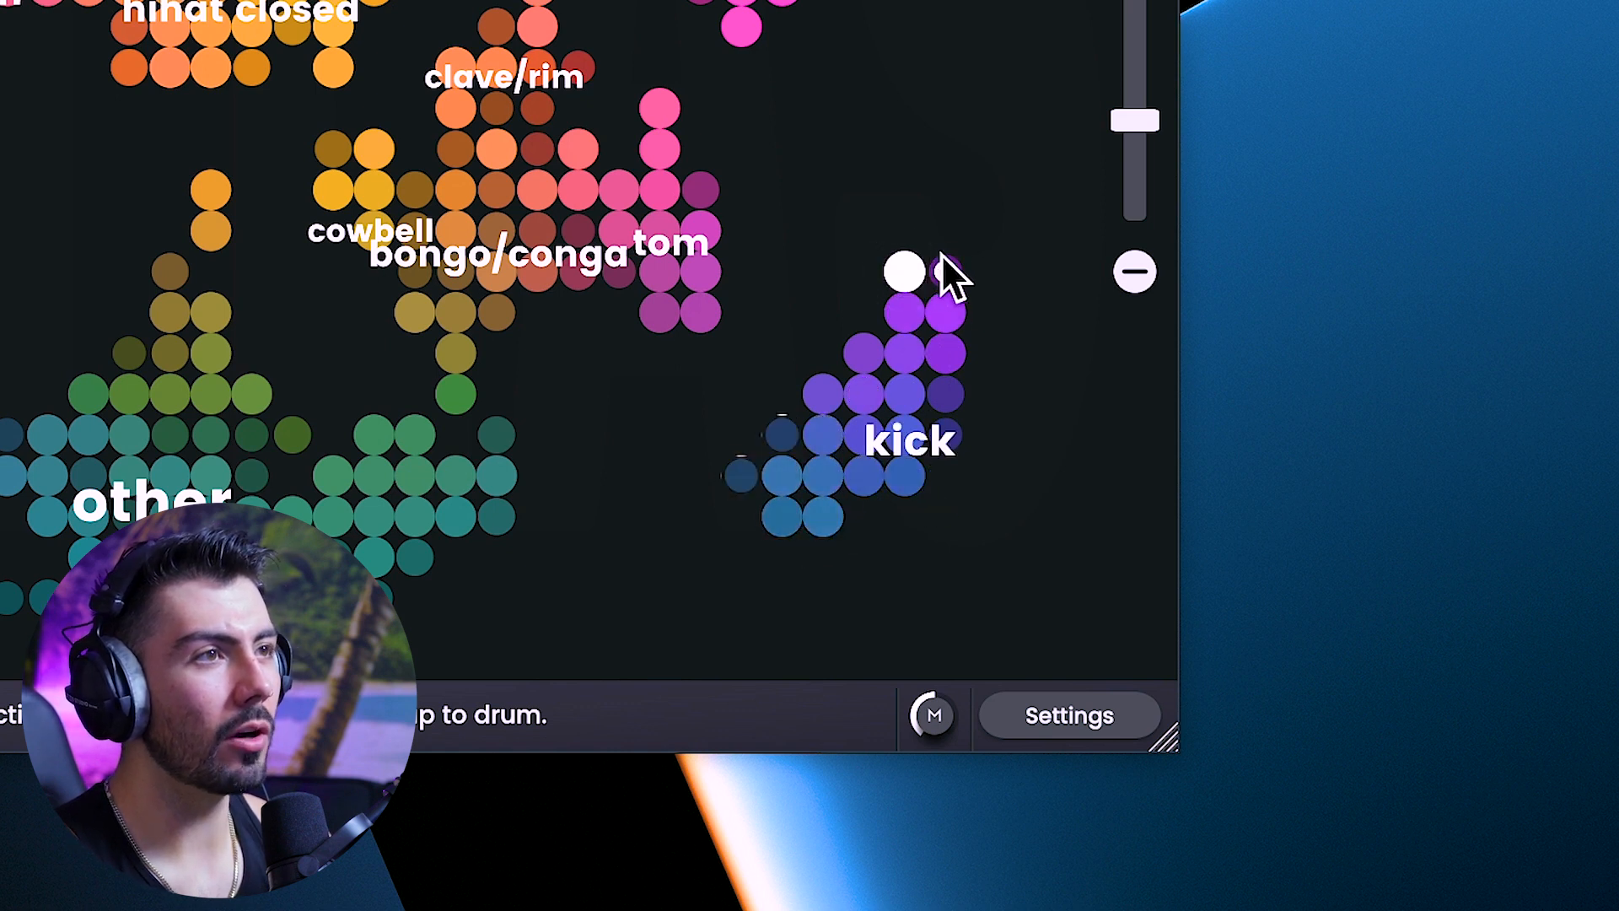
click(943, 266)
click(917, 304)
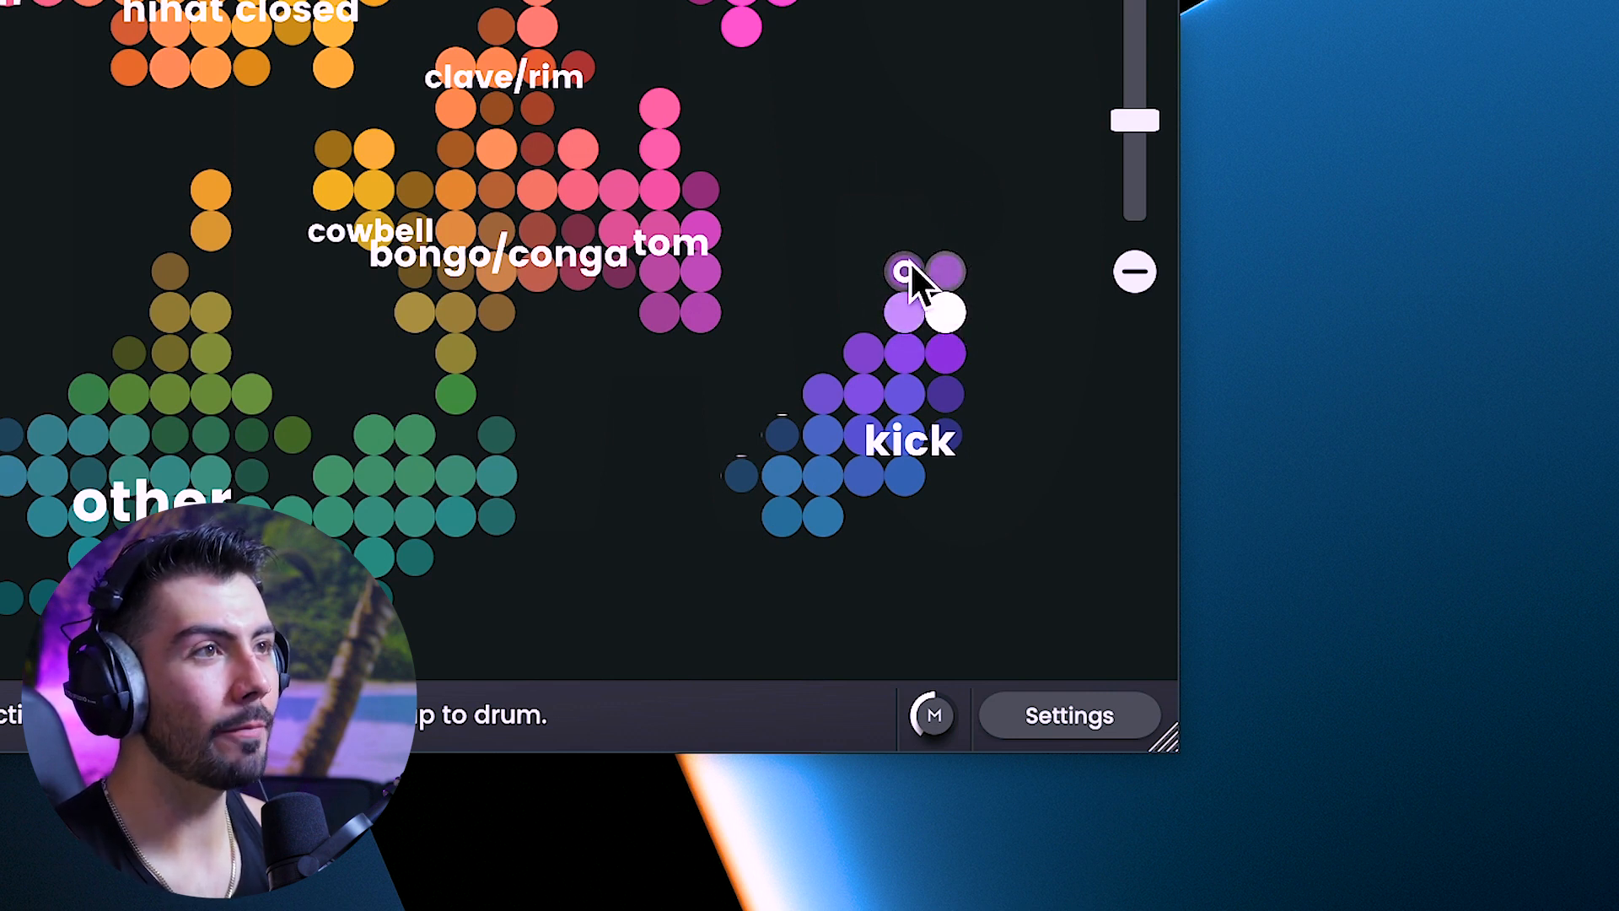
click(948, 256)
- Compare the blue kick samples with those in the middle of the kick cluster
click(786, 432)
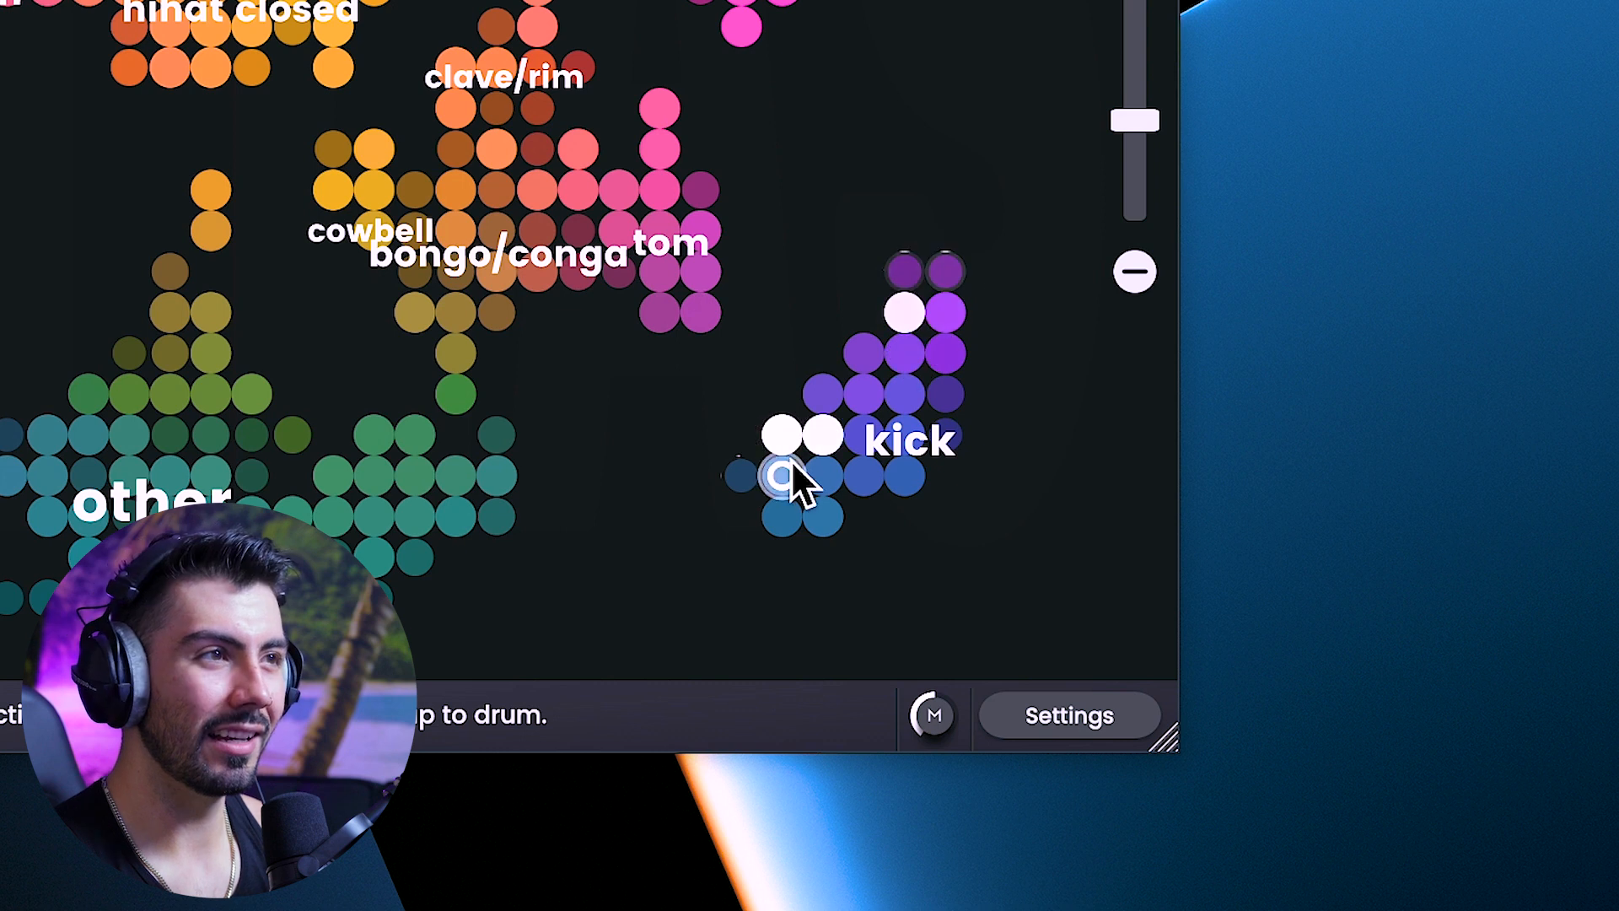
click(790, 460)
click(787, 427)
click(786, 427)
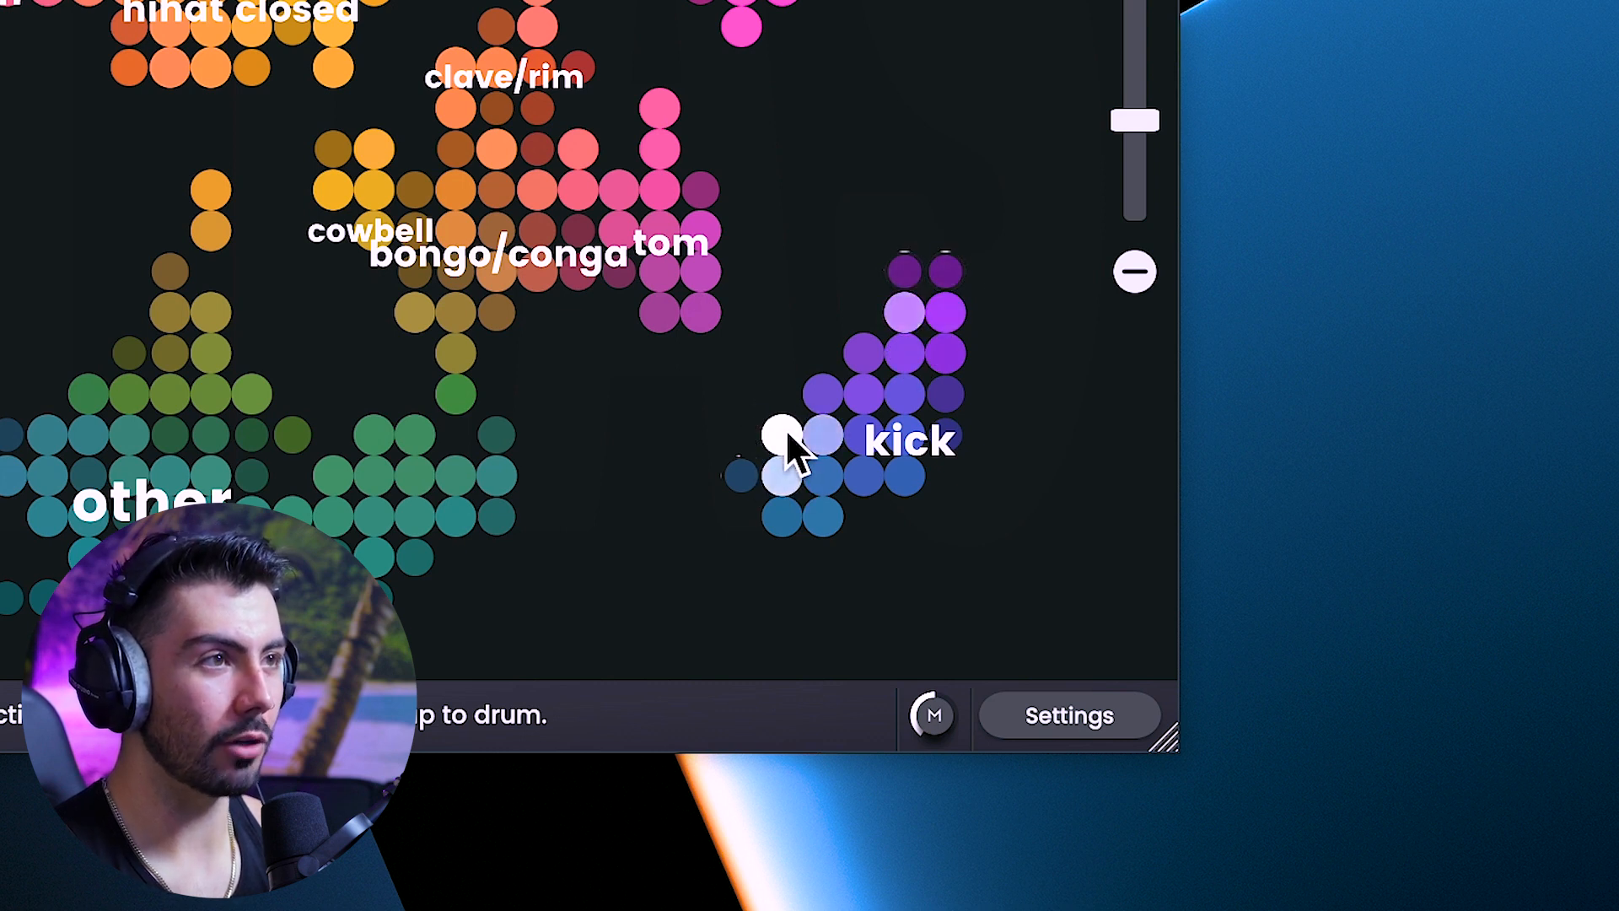
click(818, 507)
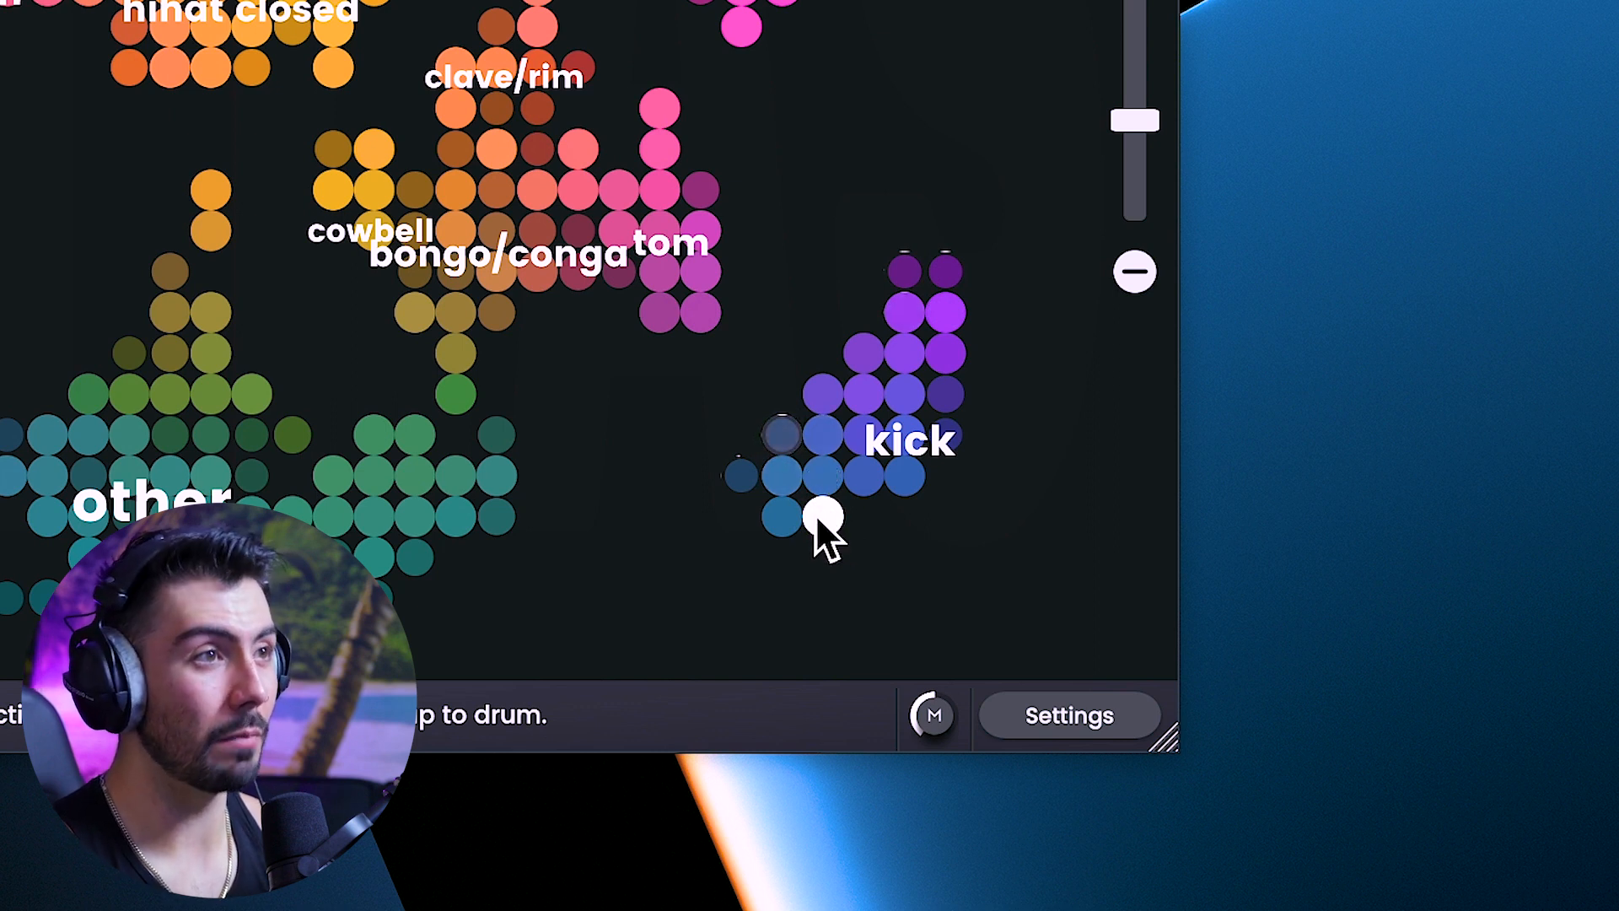
click(903, 435)
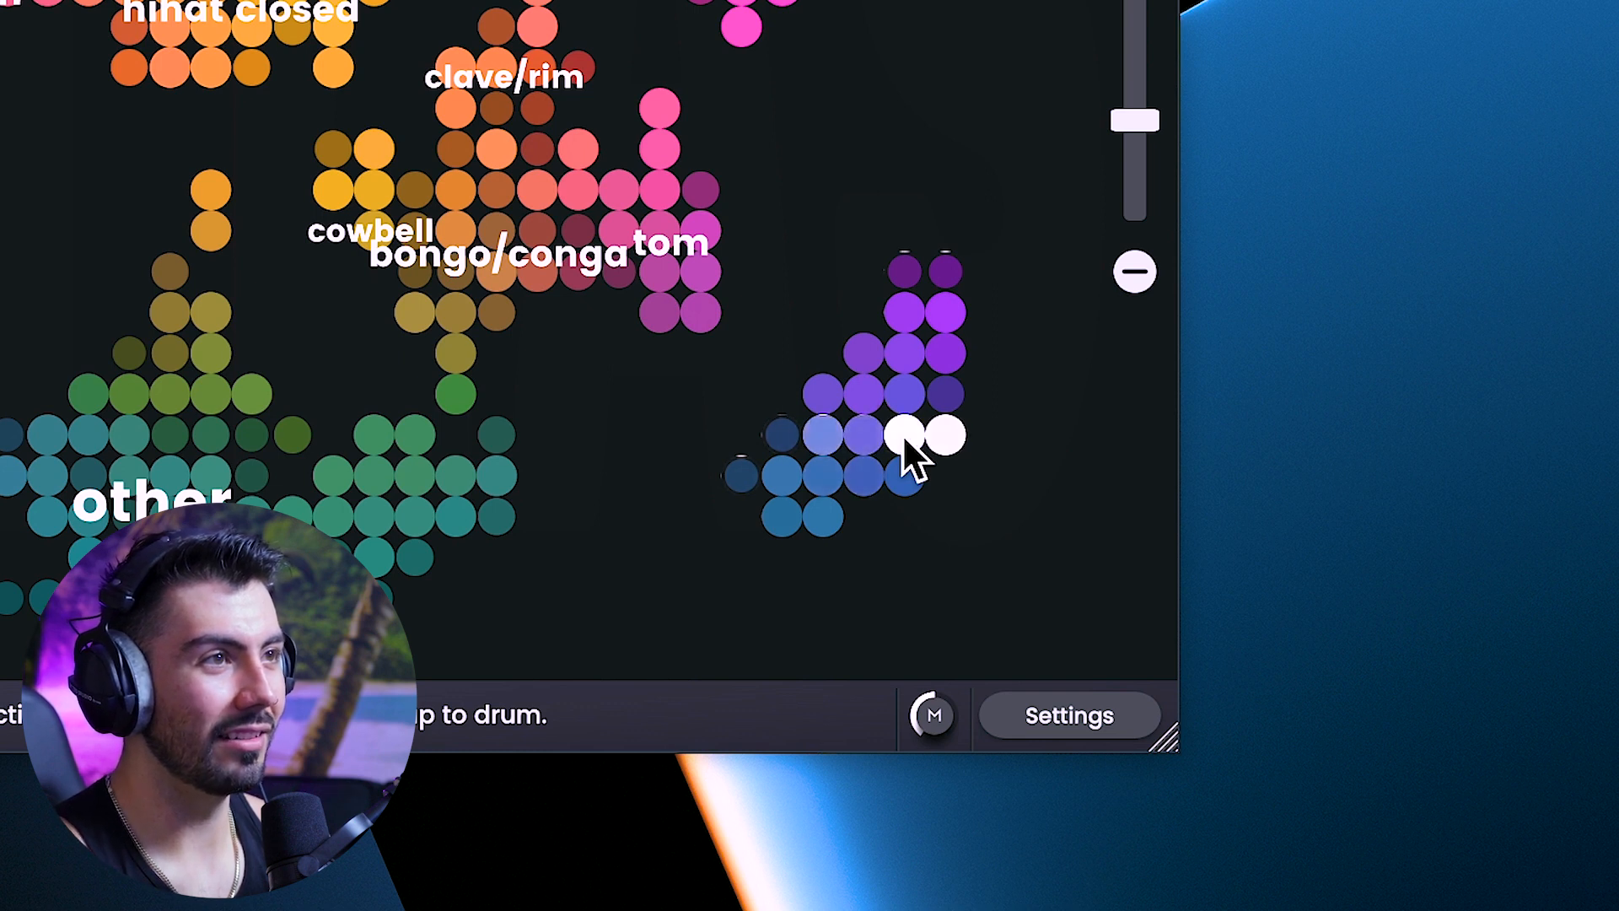
click(902, 433)
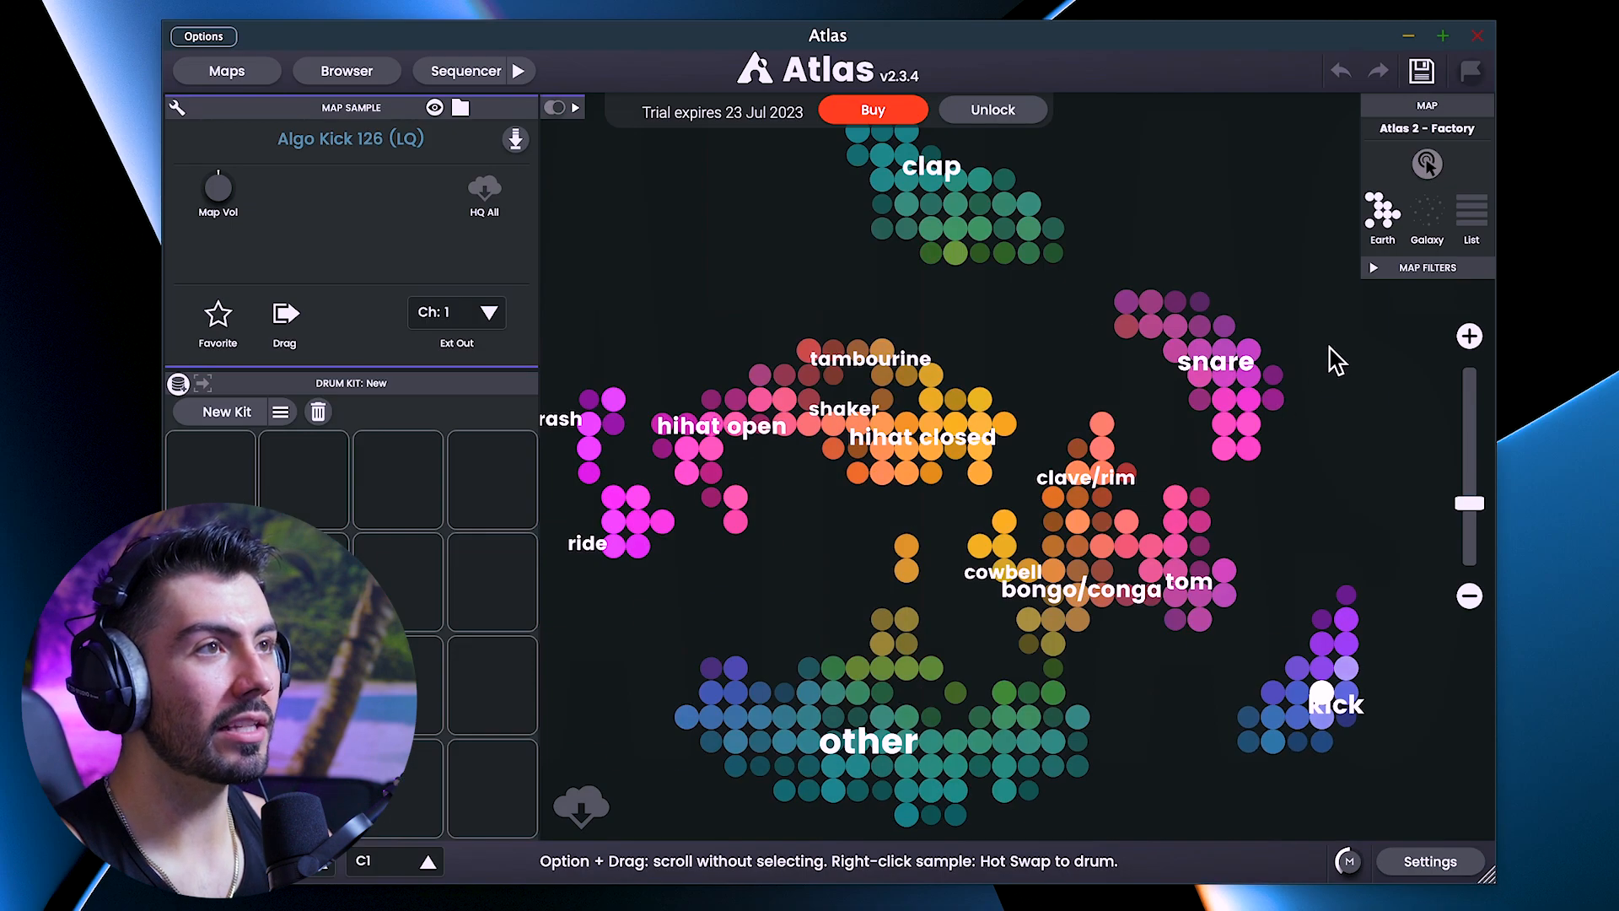
- Audition snare samples at the upper end of the snare cluster and in its lower pink rows
drag(1335, 361, 1262, 455)
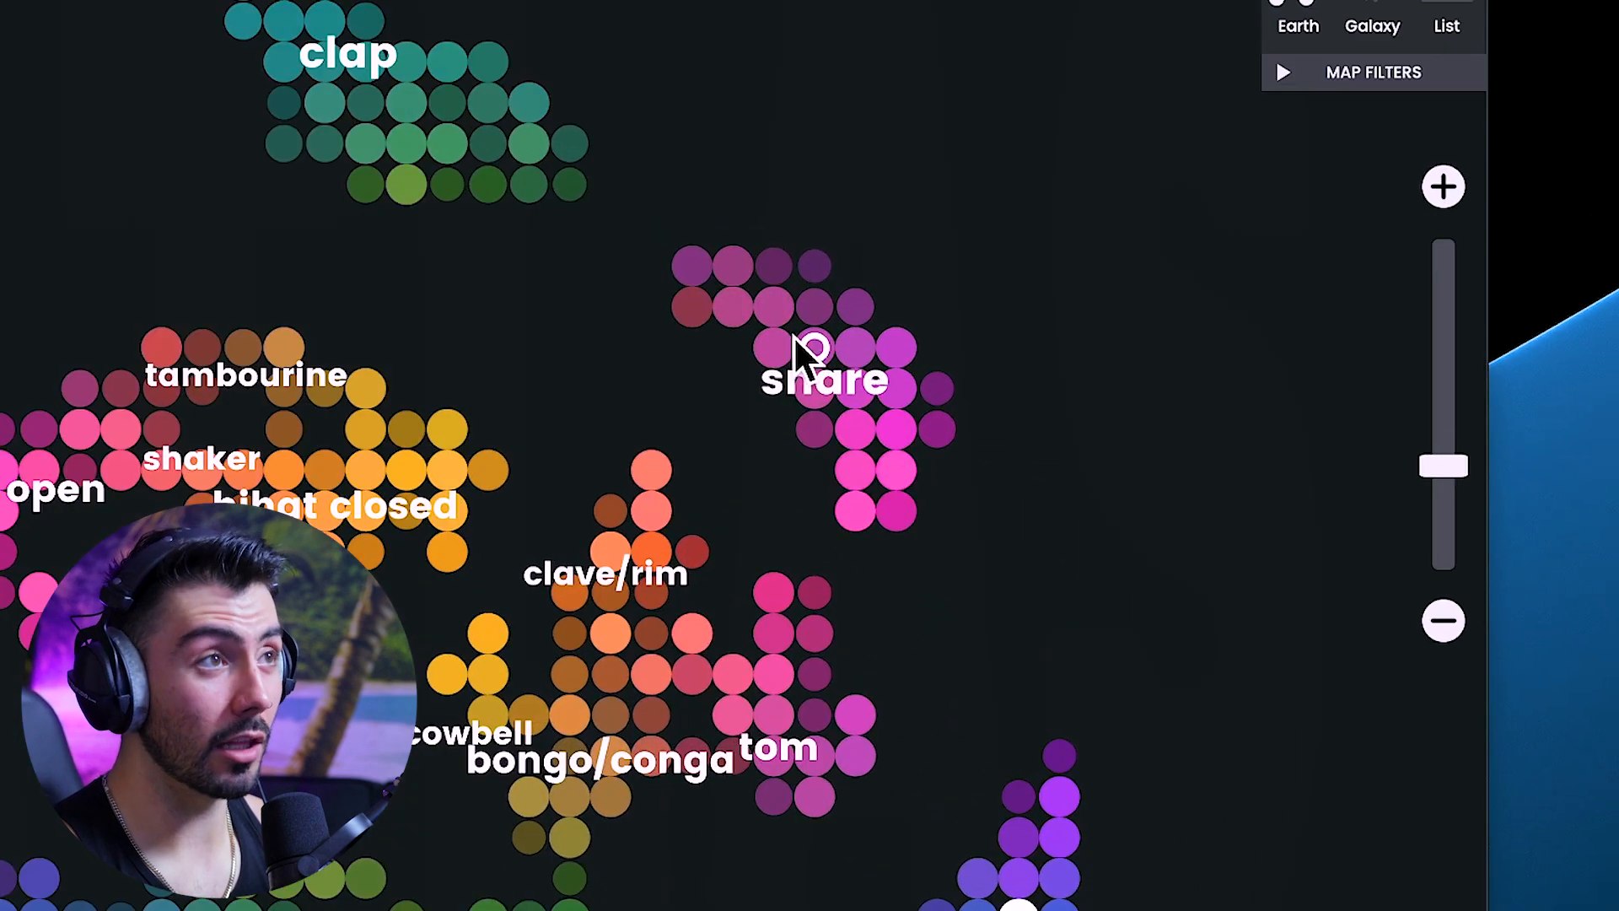
click(699, 260)
click(694, 295)
click(726, 300)
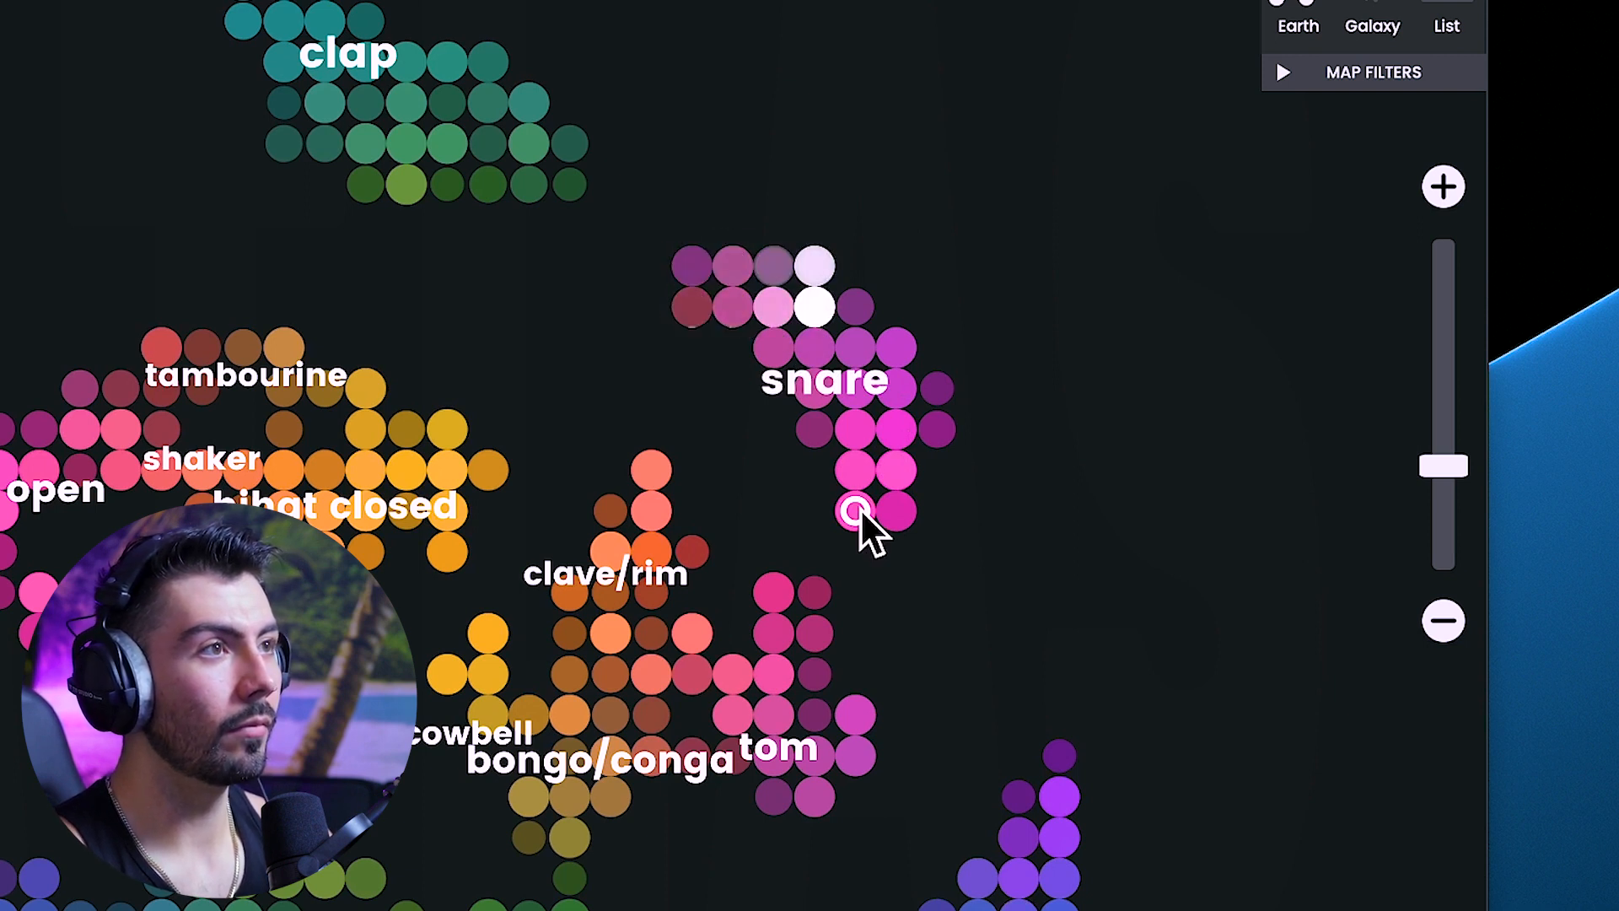
click(859, 507)
click(903, 504)
click(896, 472)
click(850, 467)
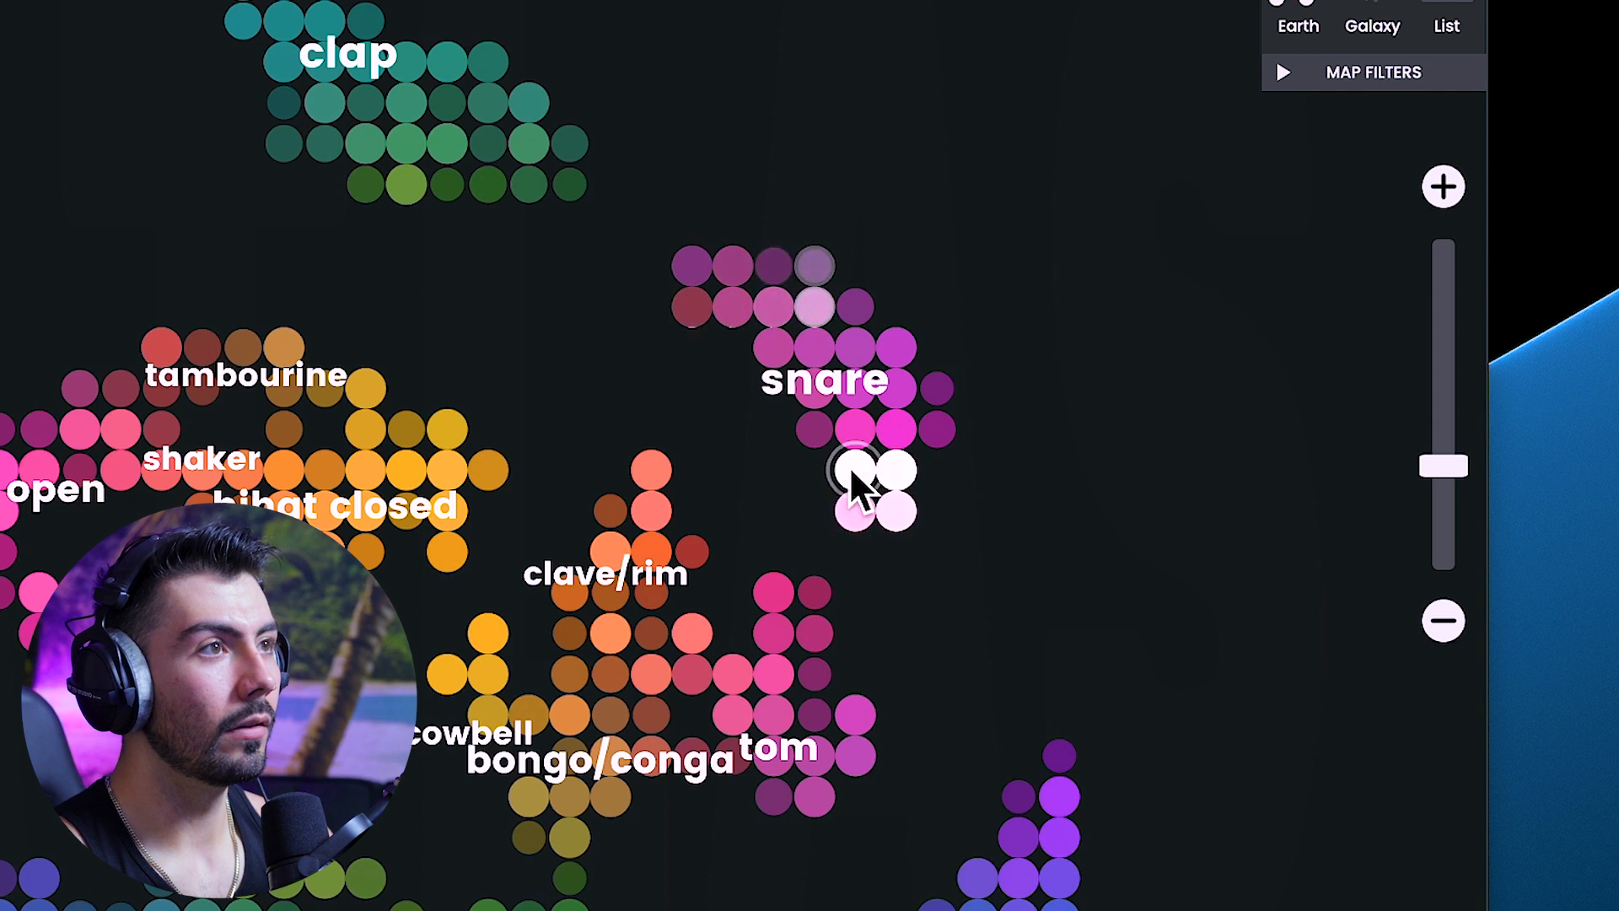
click(852, 505)
click(853, 428)
click(897, 419)
- Audition the snare cluster's upper two rows again, plus samples near its centre and outer edge
click(691, 267)
click(730, 308)
click(723, 273)
click(757, 310)
click(773, 259)
click(814, 306)
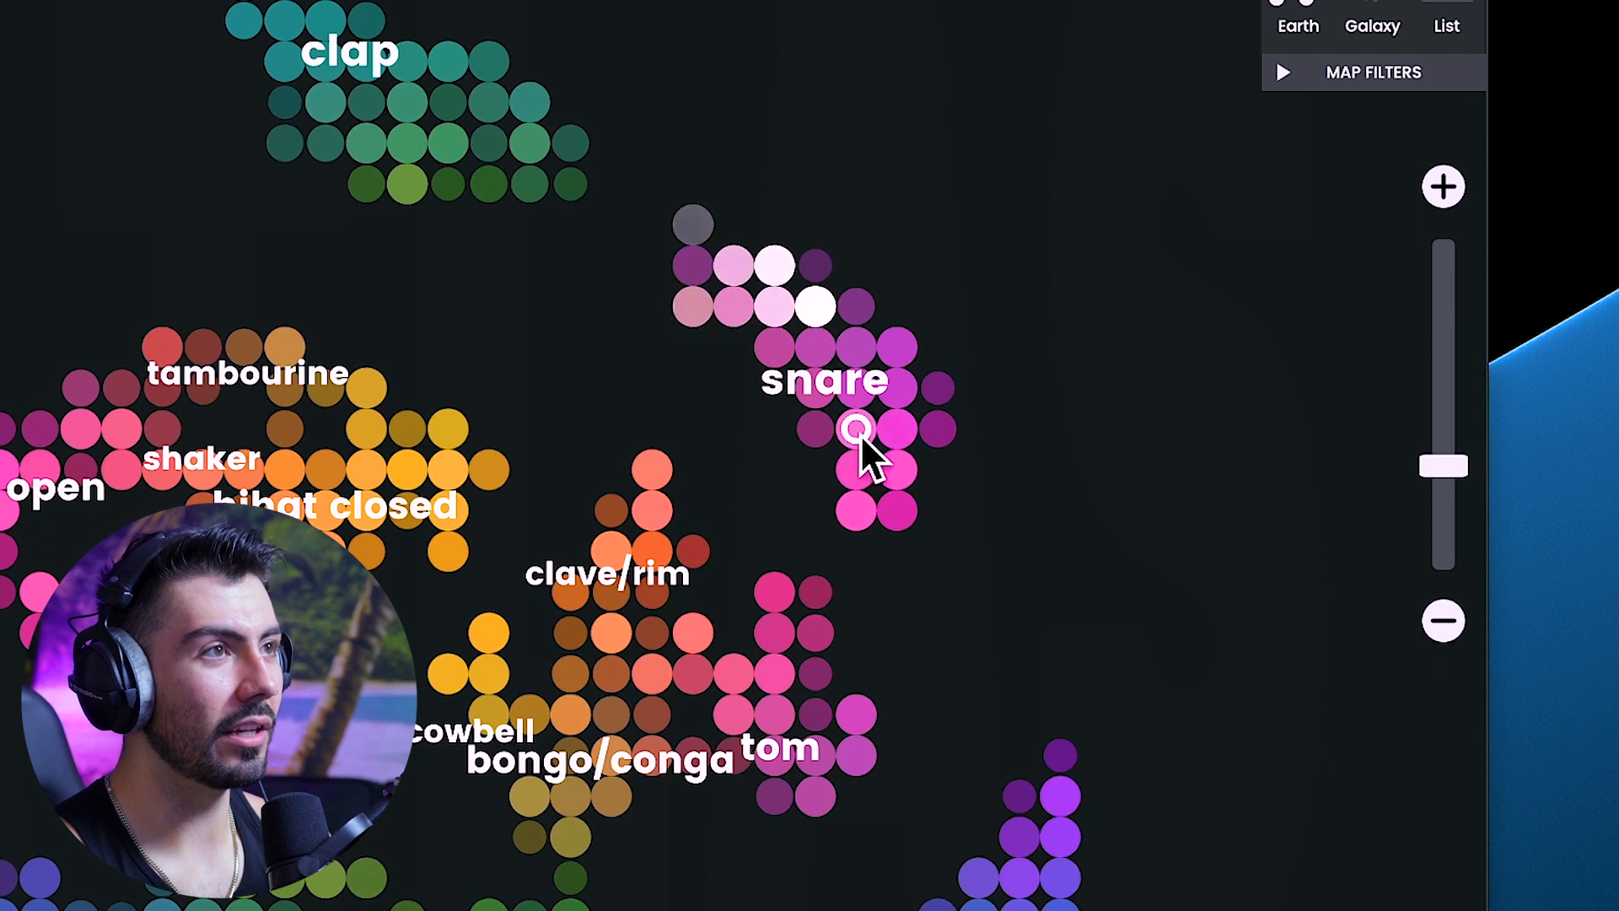
click(861, 430)
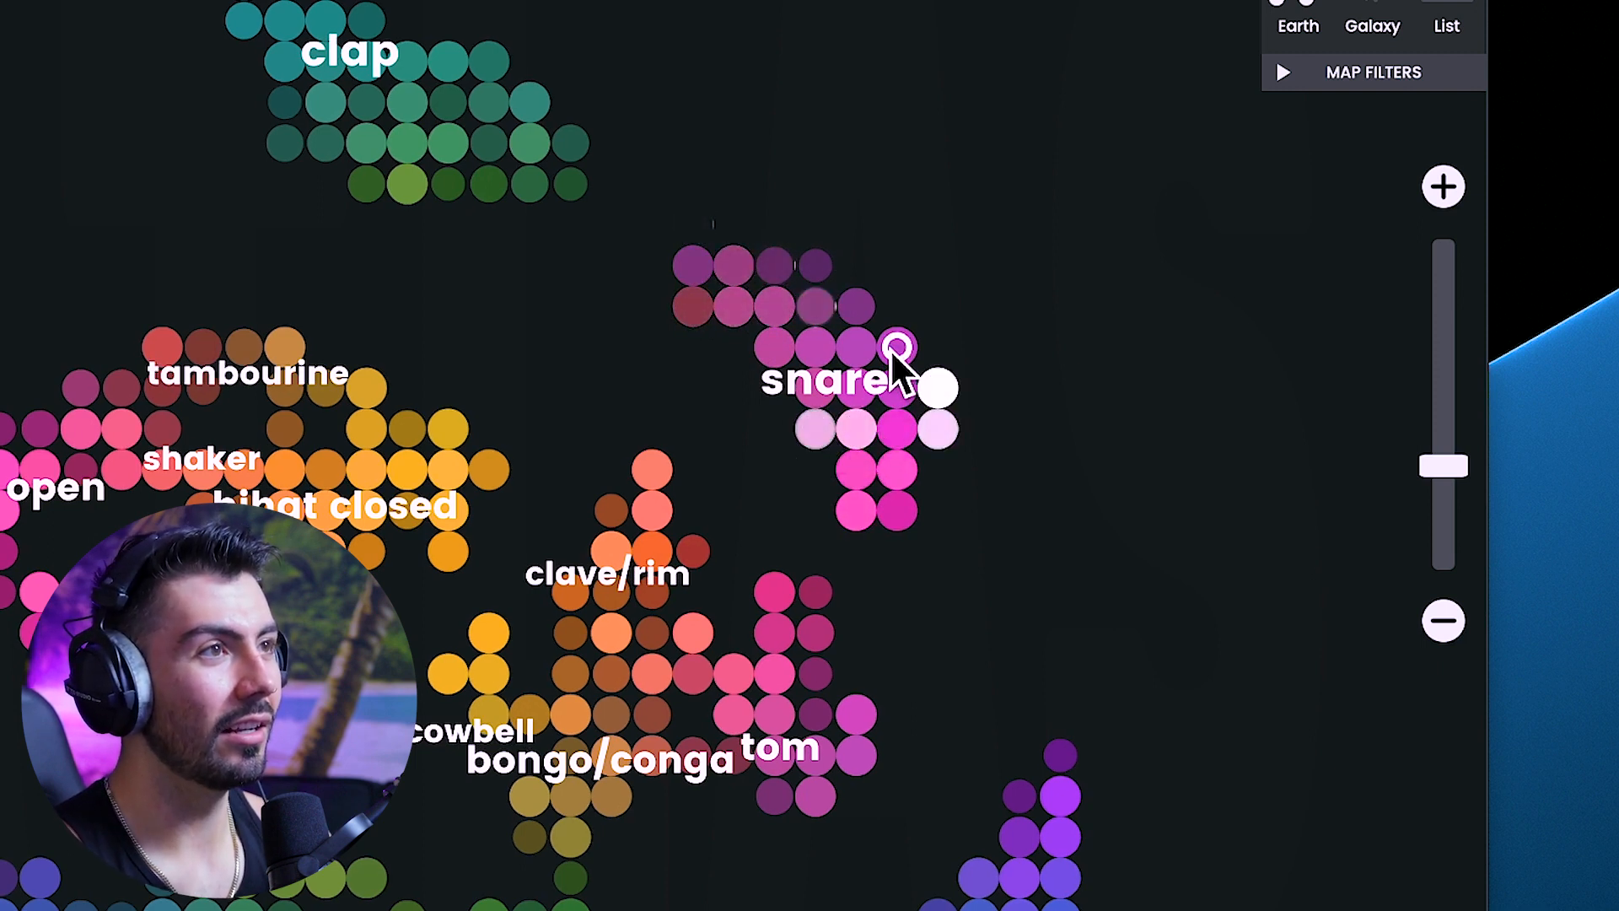
click(896, 347)
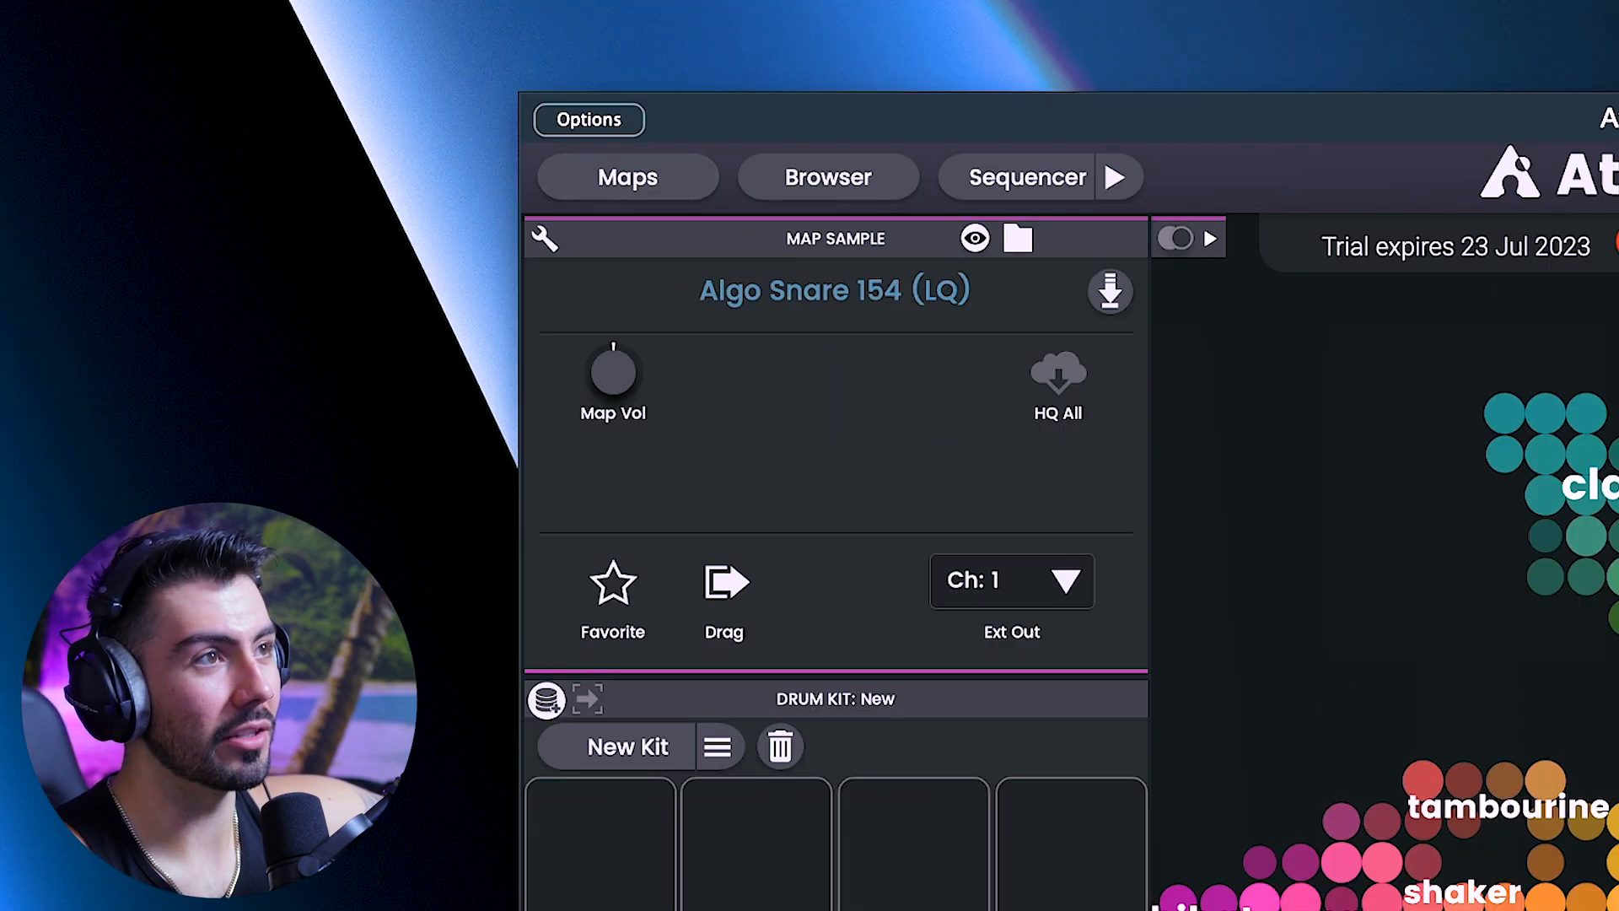
- Audition percussion samples in the bongo/conga area of the map
mouse_move(1057, 323)
mouse_down()
mouse_move(792, 310)
mouse_move(762, 281)
mouse_move(968, 368)
mouse_move(1302, 351)
mouse_move(1367, 322)
mouse_up()
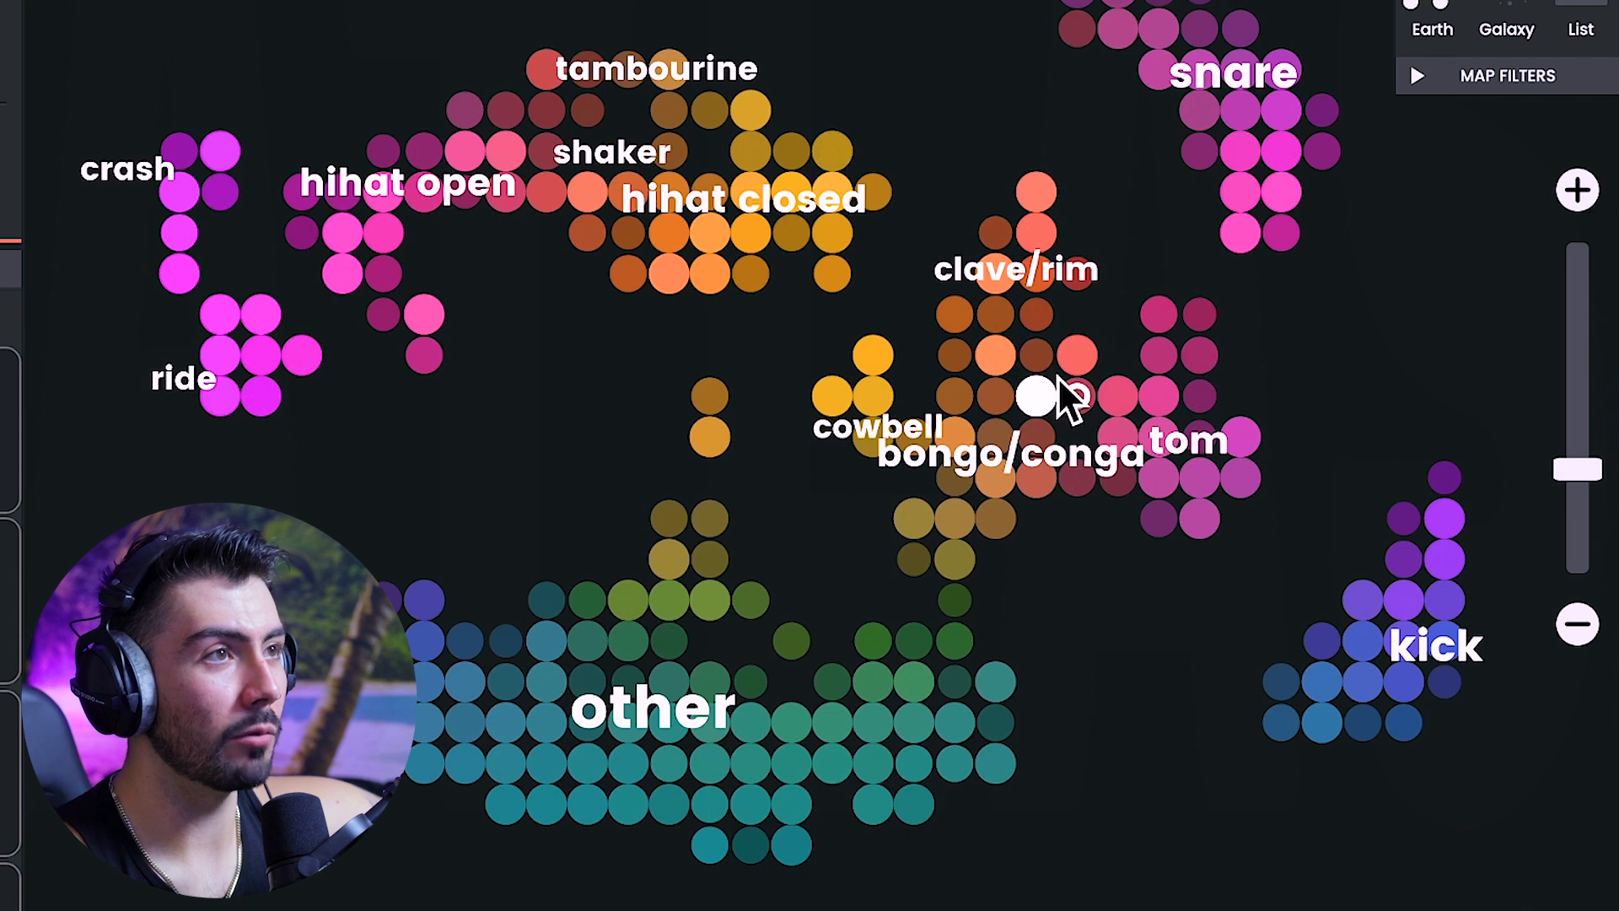
click(1077, 395)
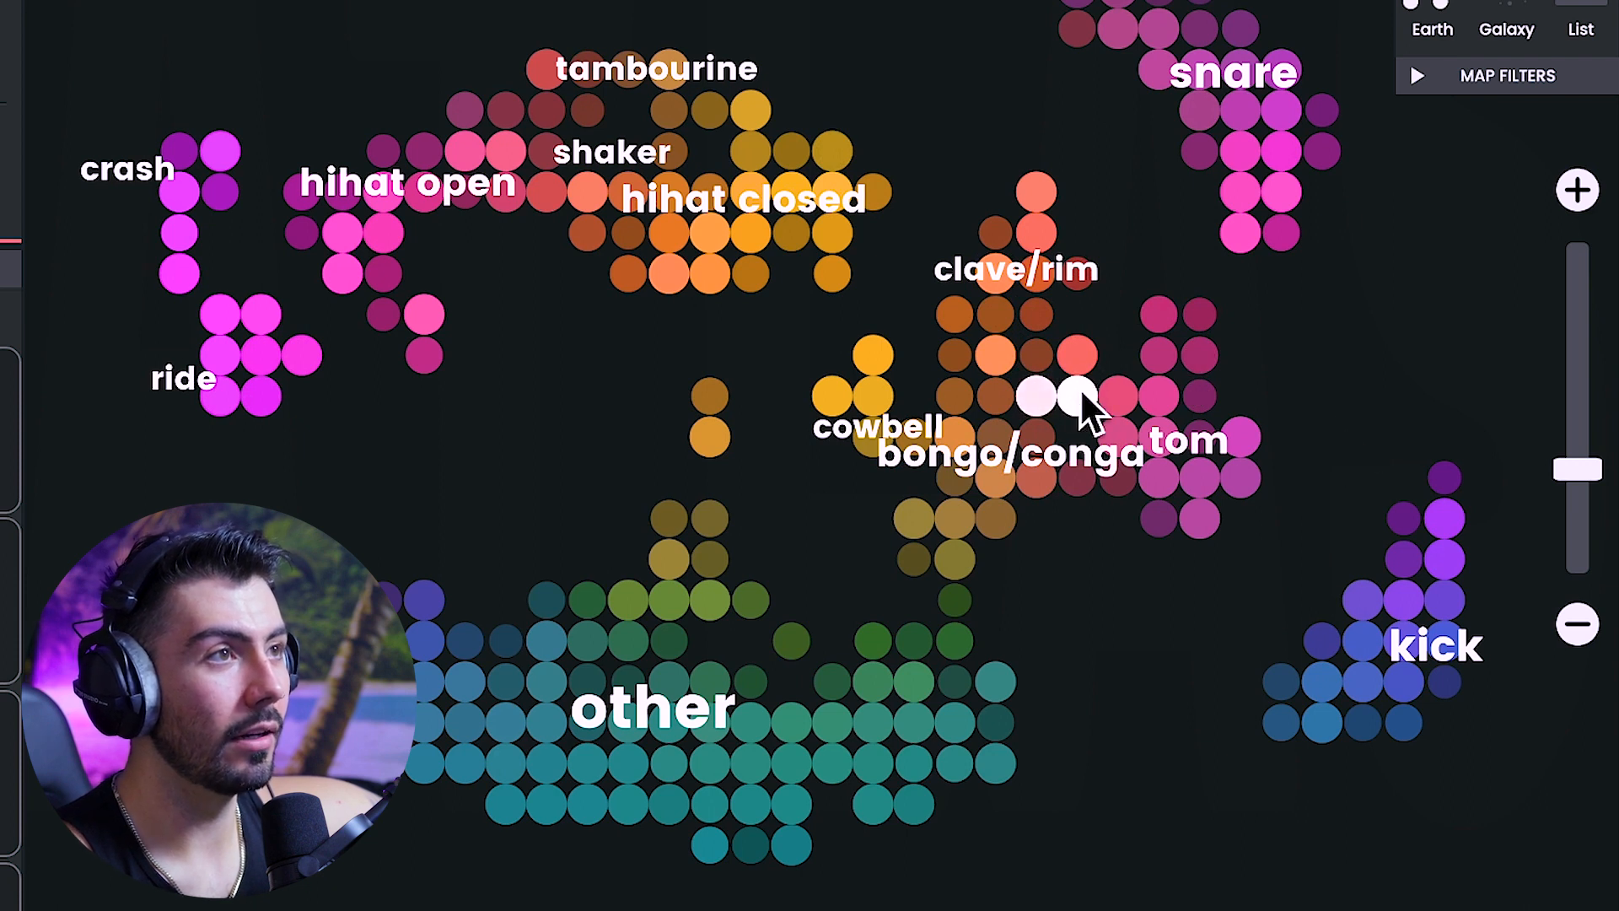
click(958, 393)
click(954, 434)
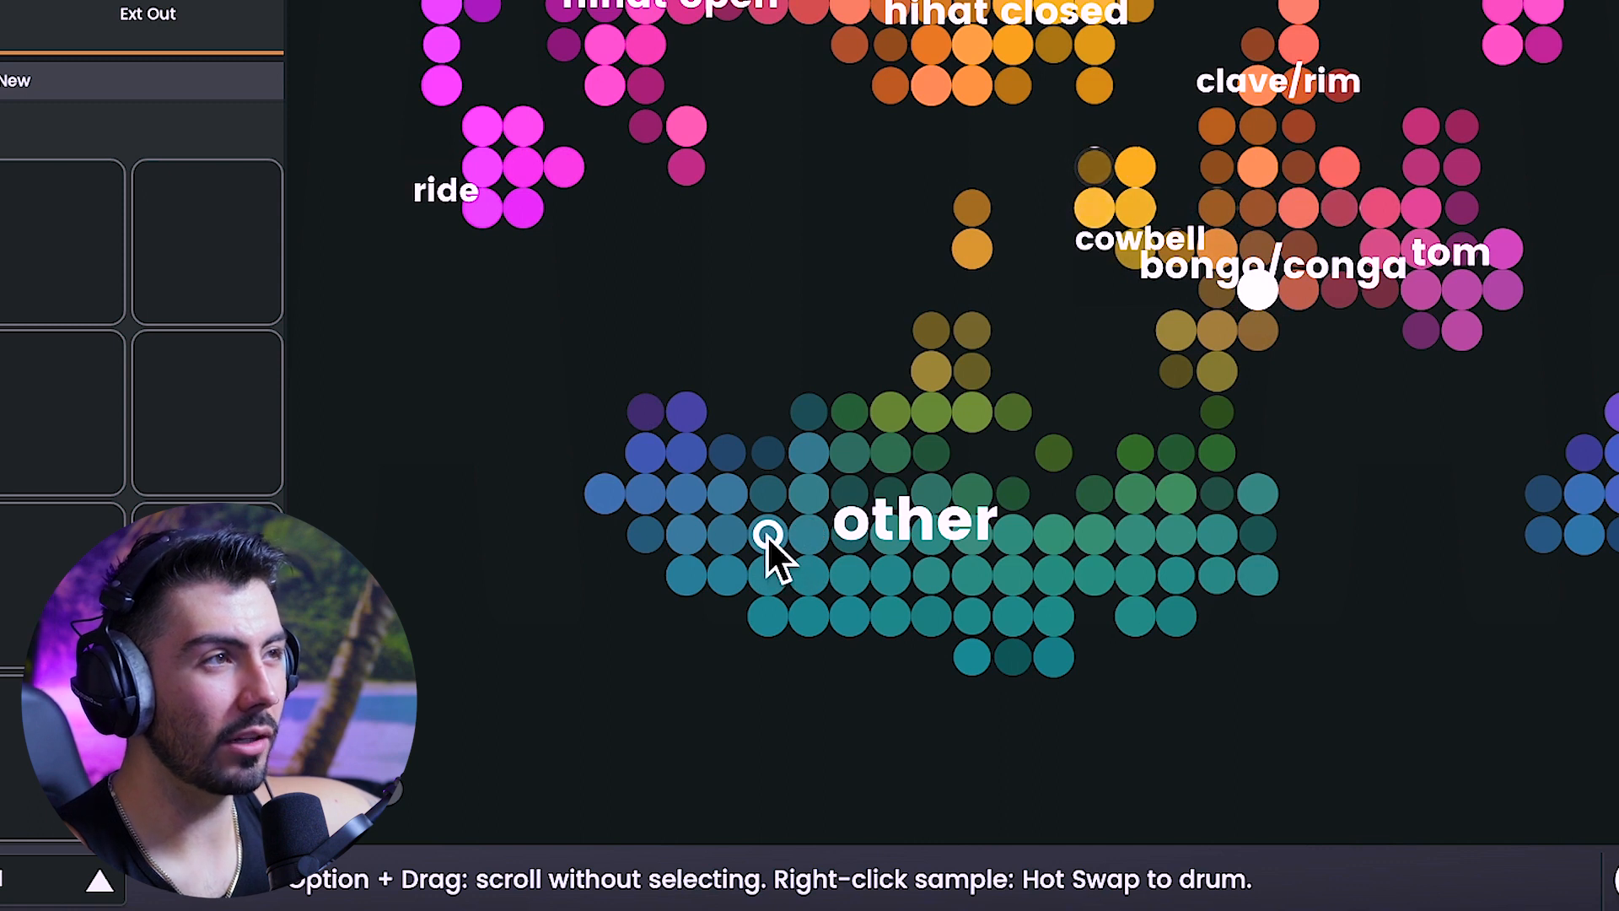
- Audition several neighbouring samples in the "other" cluster
click(766, 535)
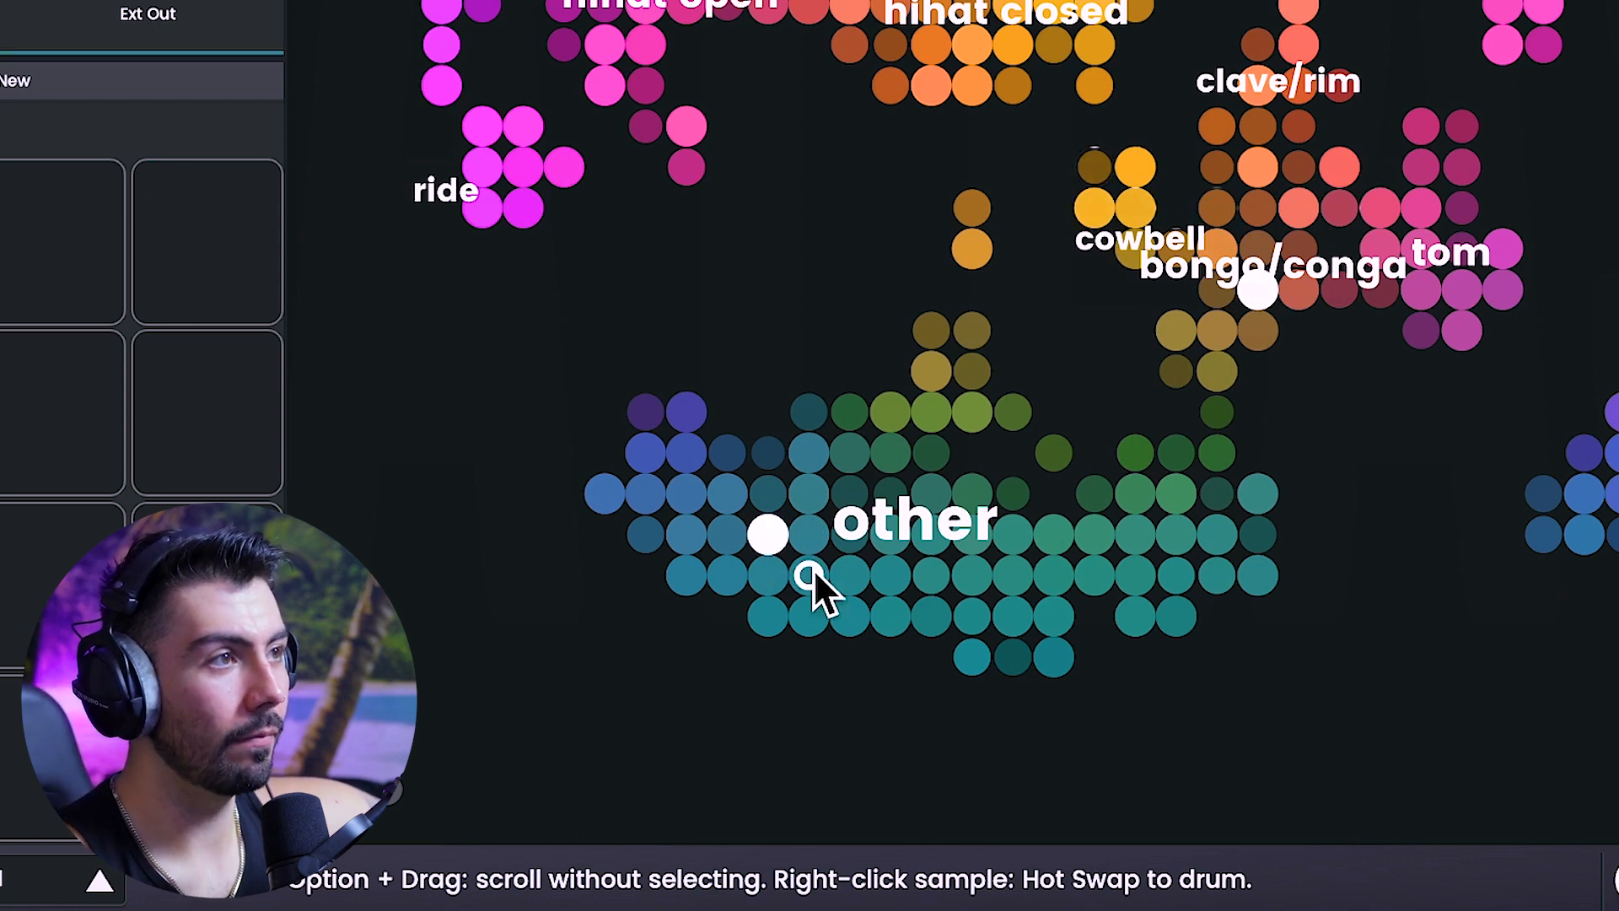
click(769, 575)
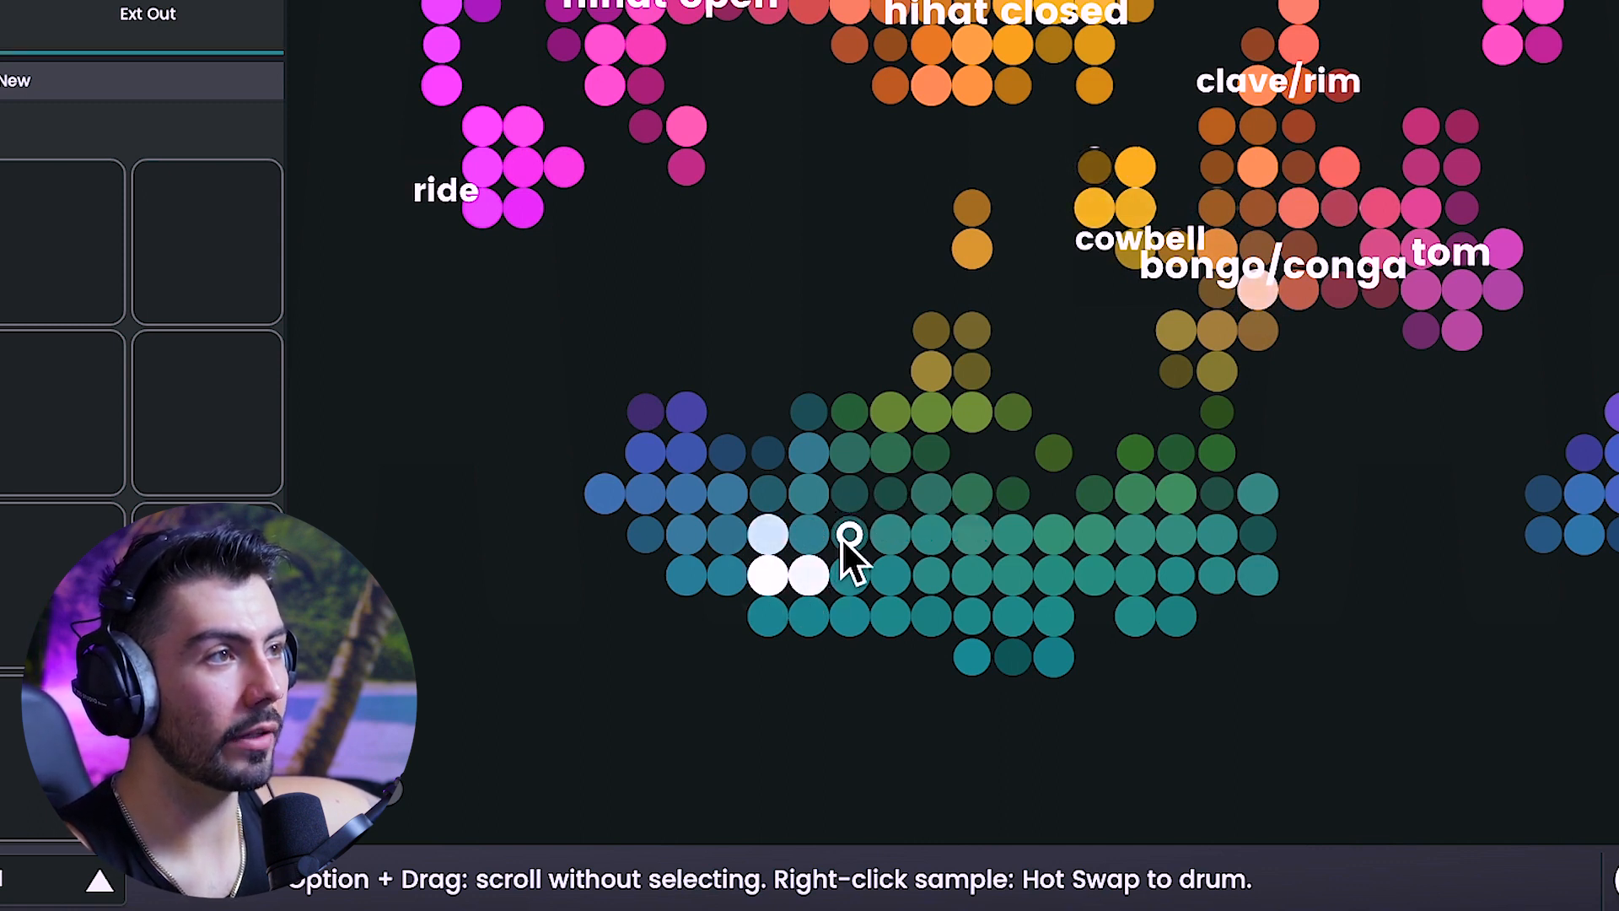
click(849, 534)
click(852, 572)
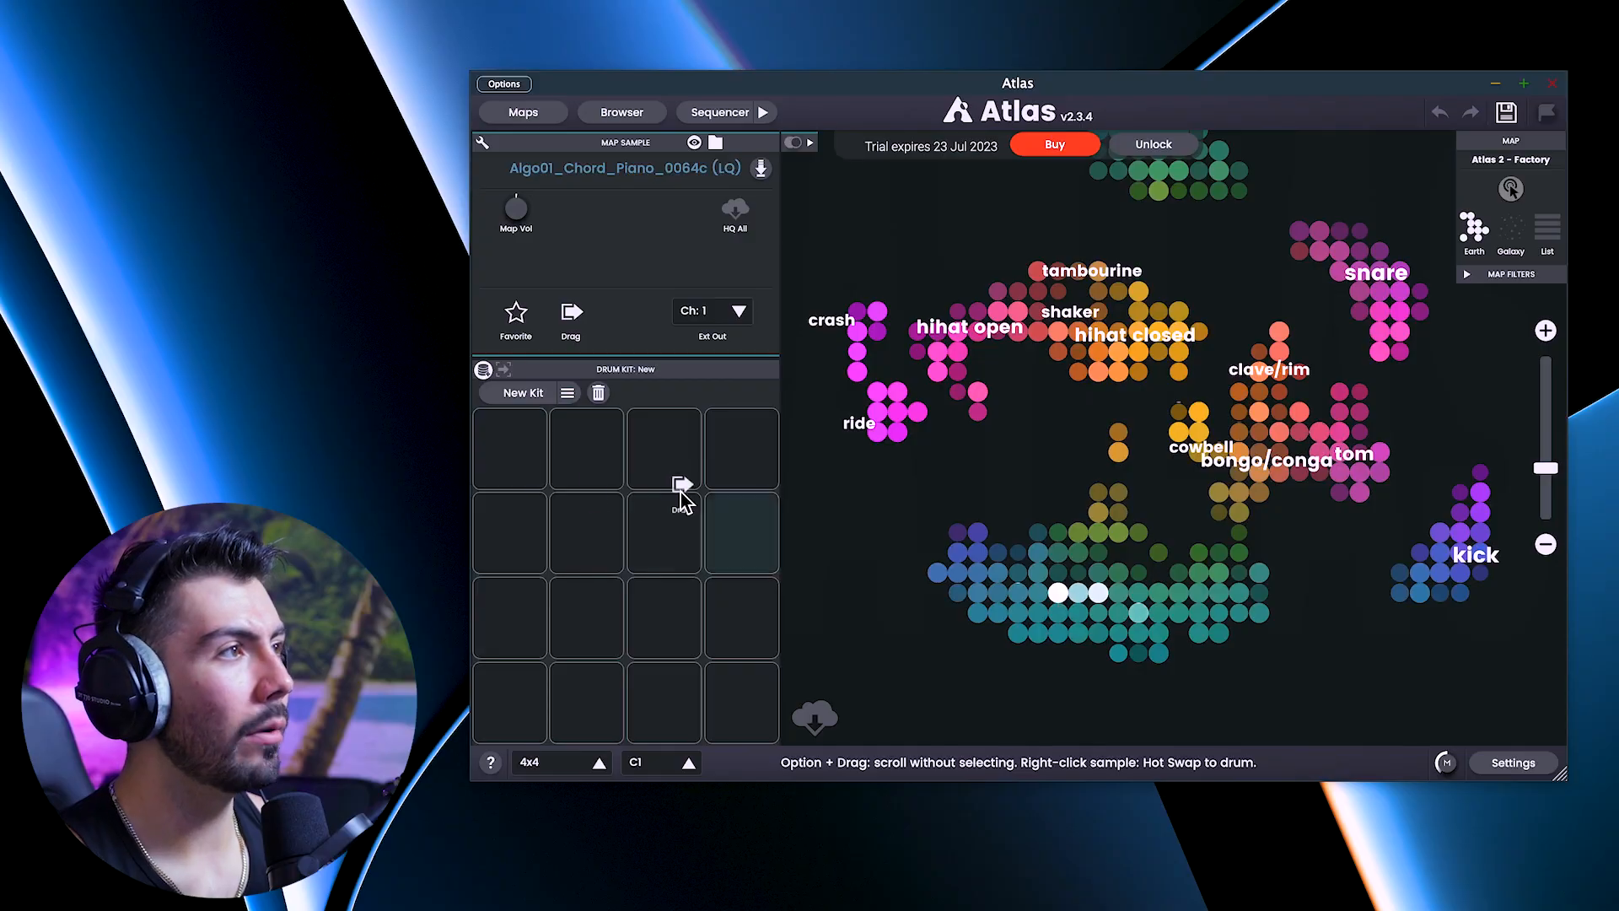
- Load Algo01_Chord_Piano_0064c onto the first two pads of the drum kit's top row and play both
drag(682, 497, 505, 451)
drag(1054, 595, 586, 447)
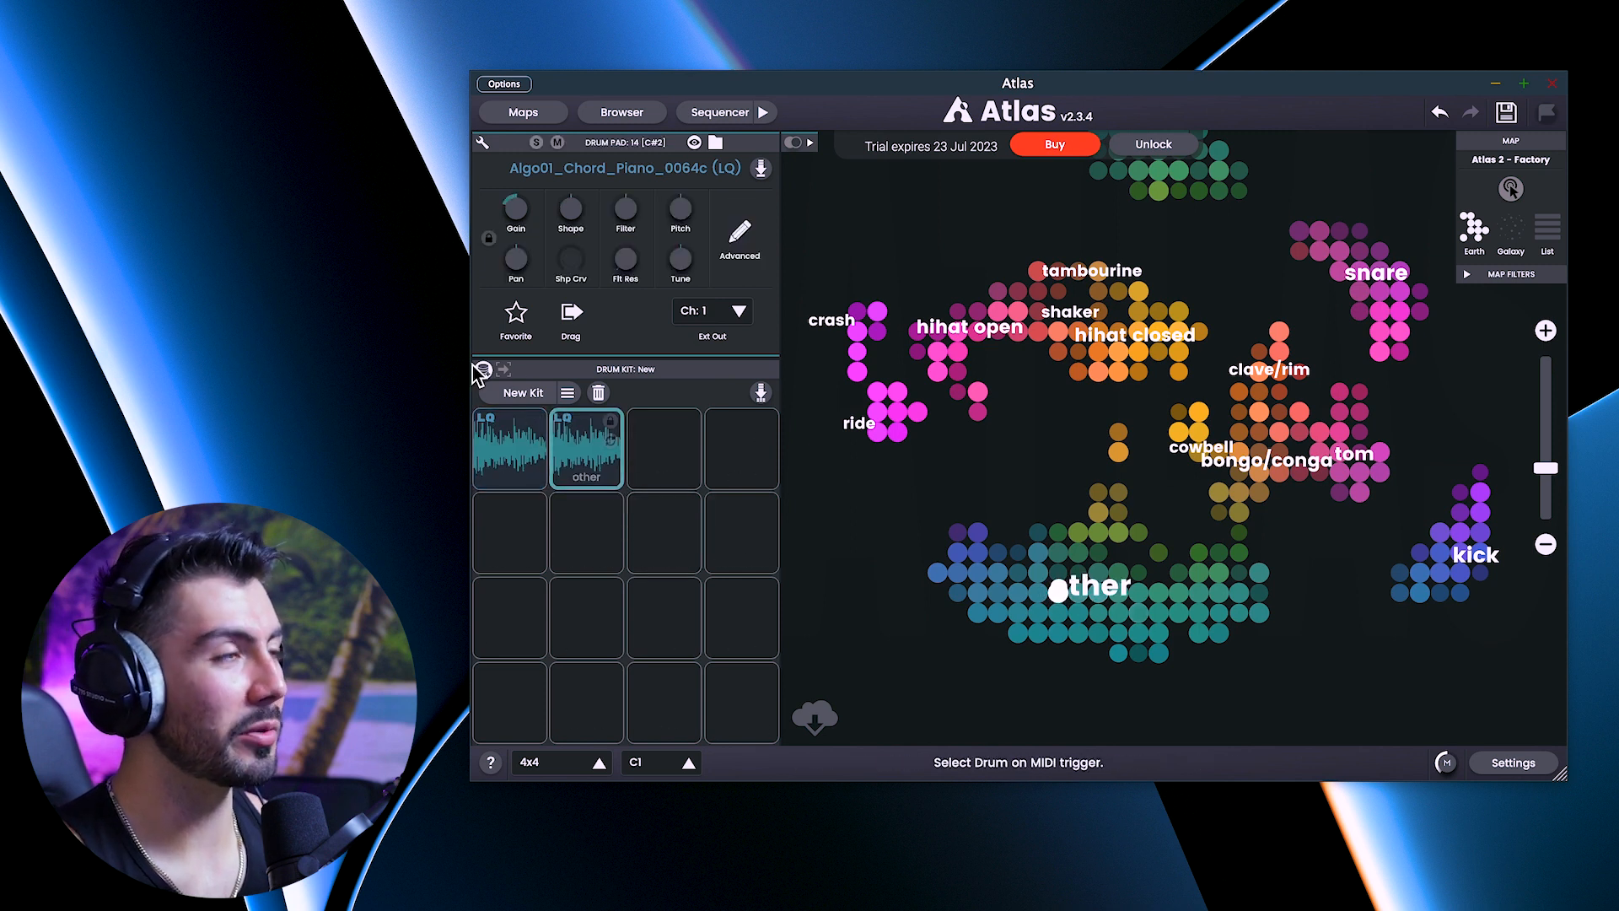
click(504, 443)
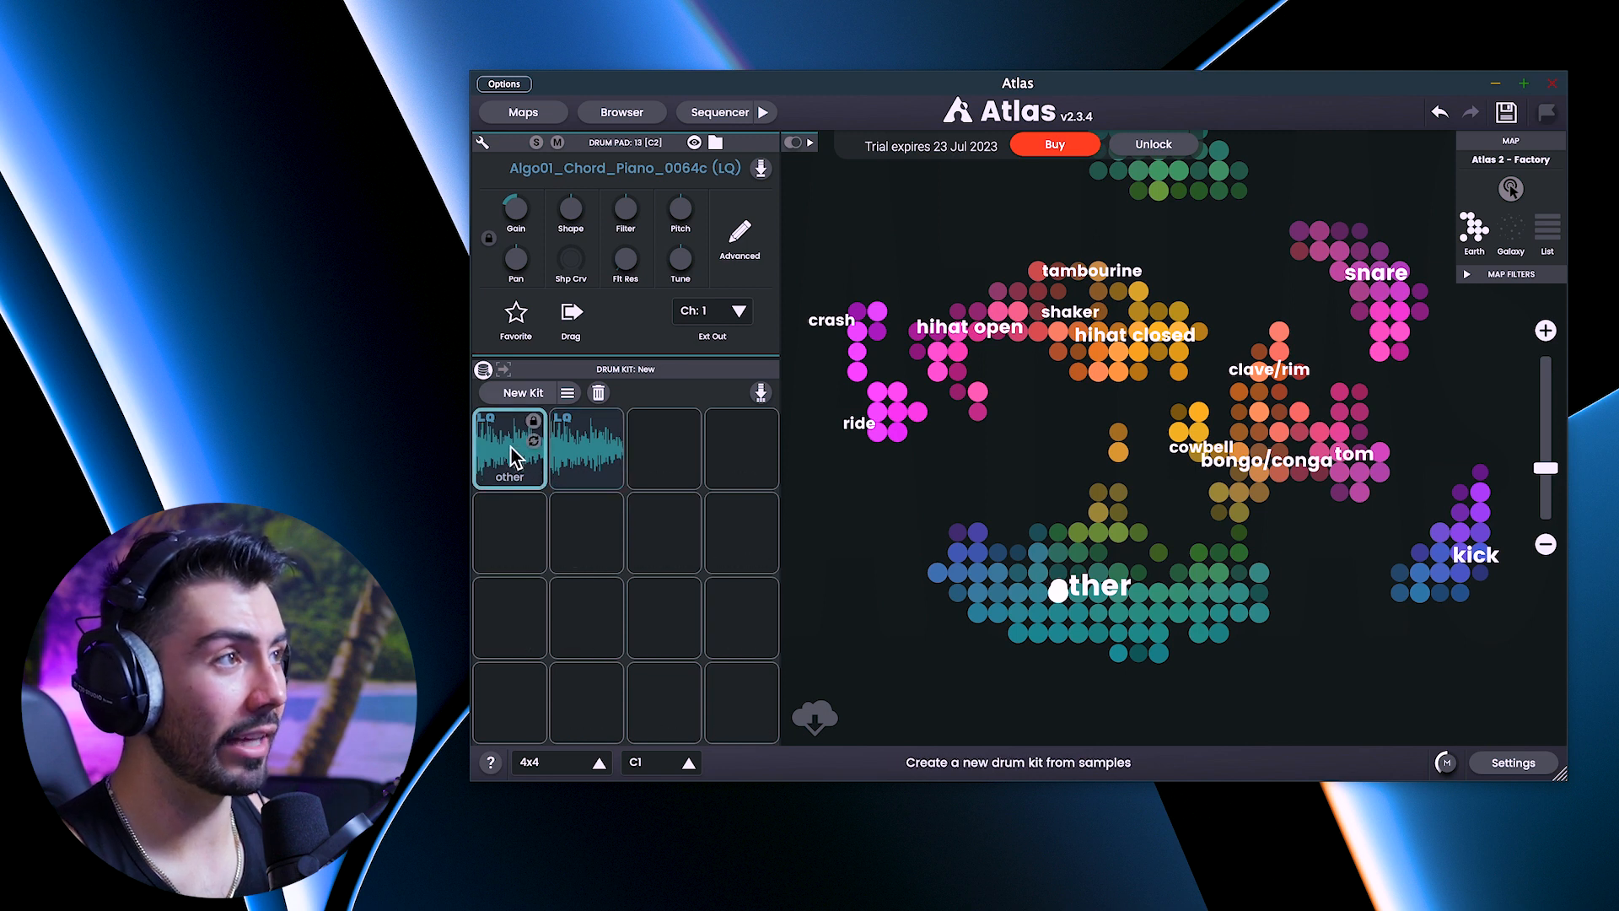
click(580, 455)
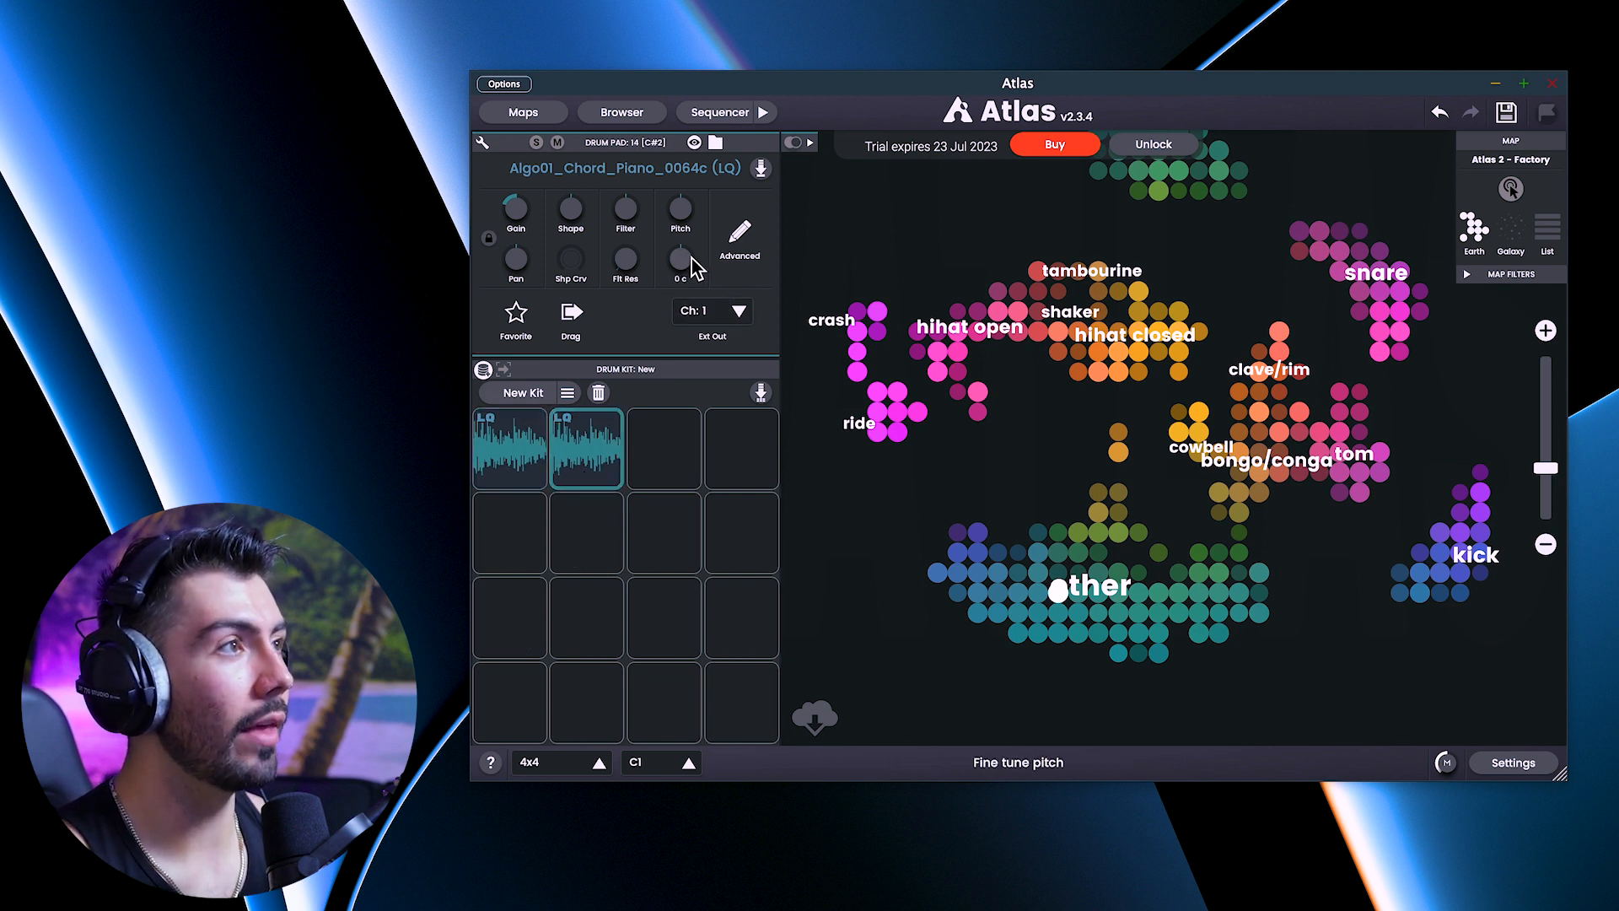
- Pitch the second piano pad to -3 st and compare it with the first pad
mouse_move(684, 208)
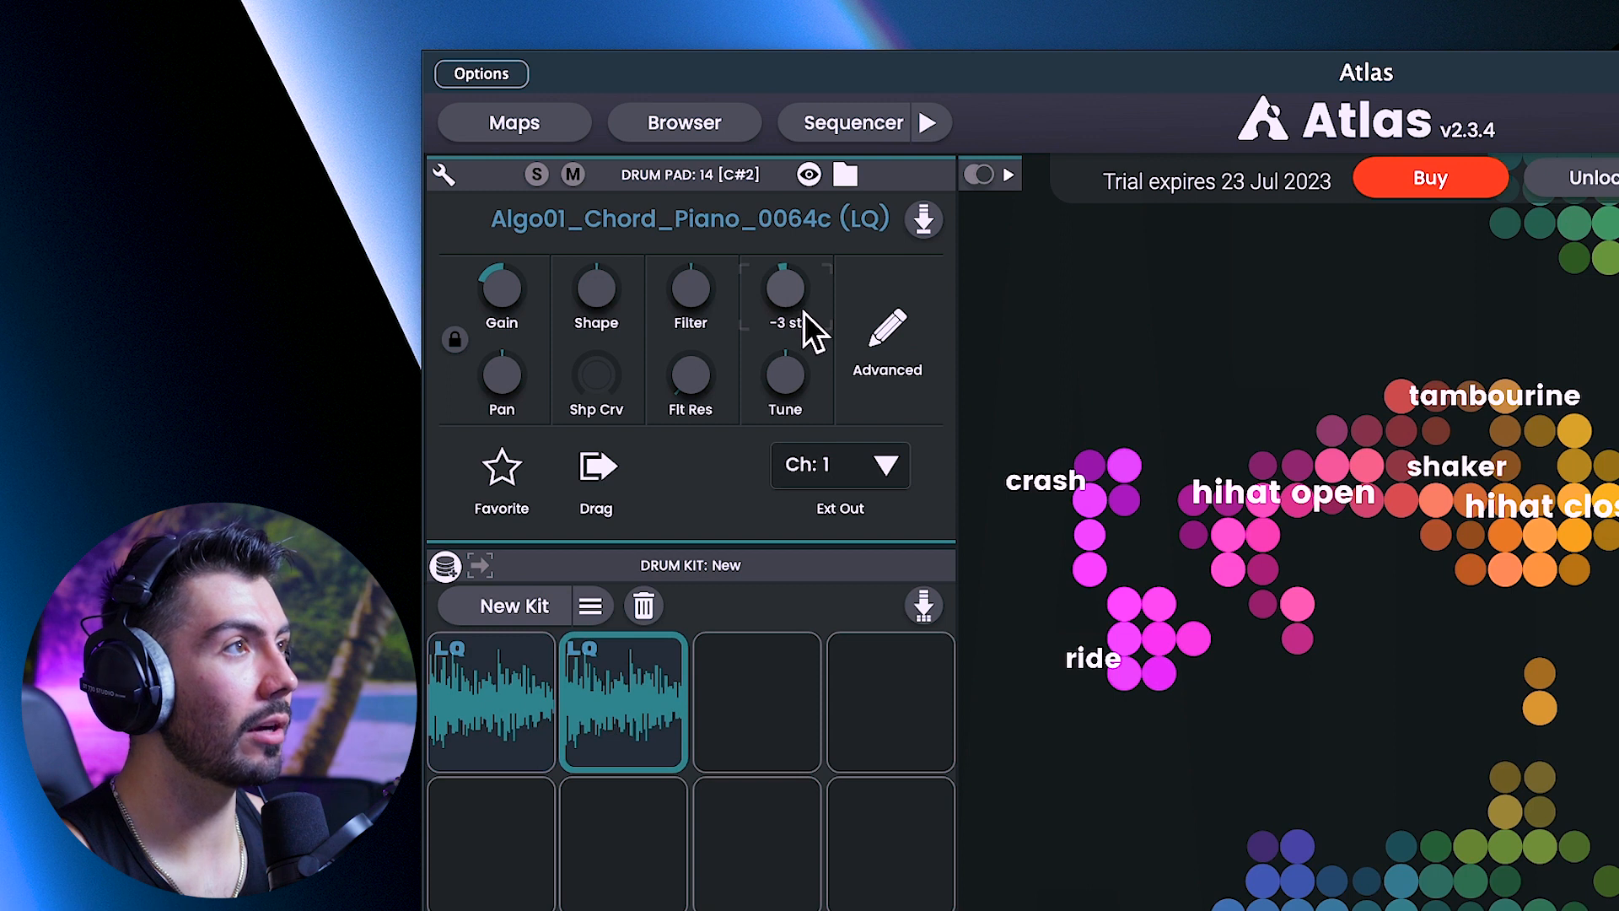
click(503, 672)
click(615, 704)
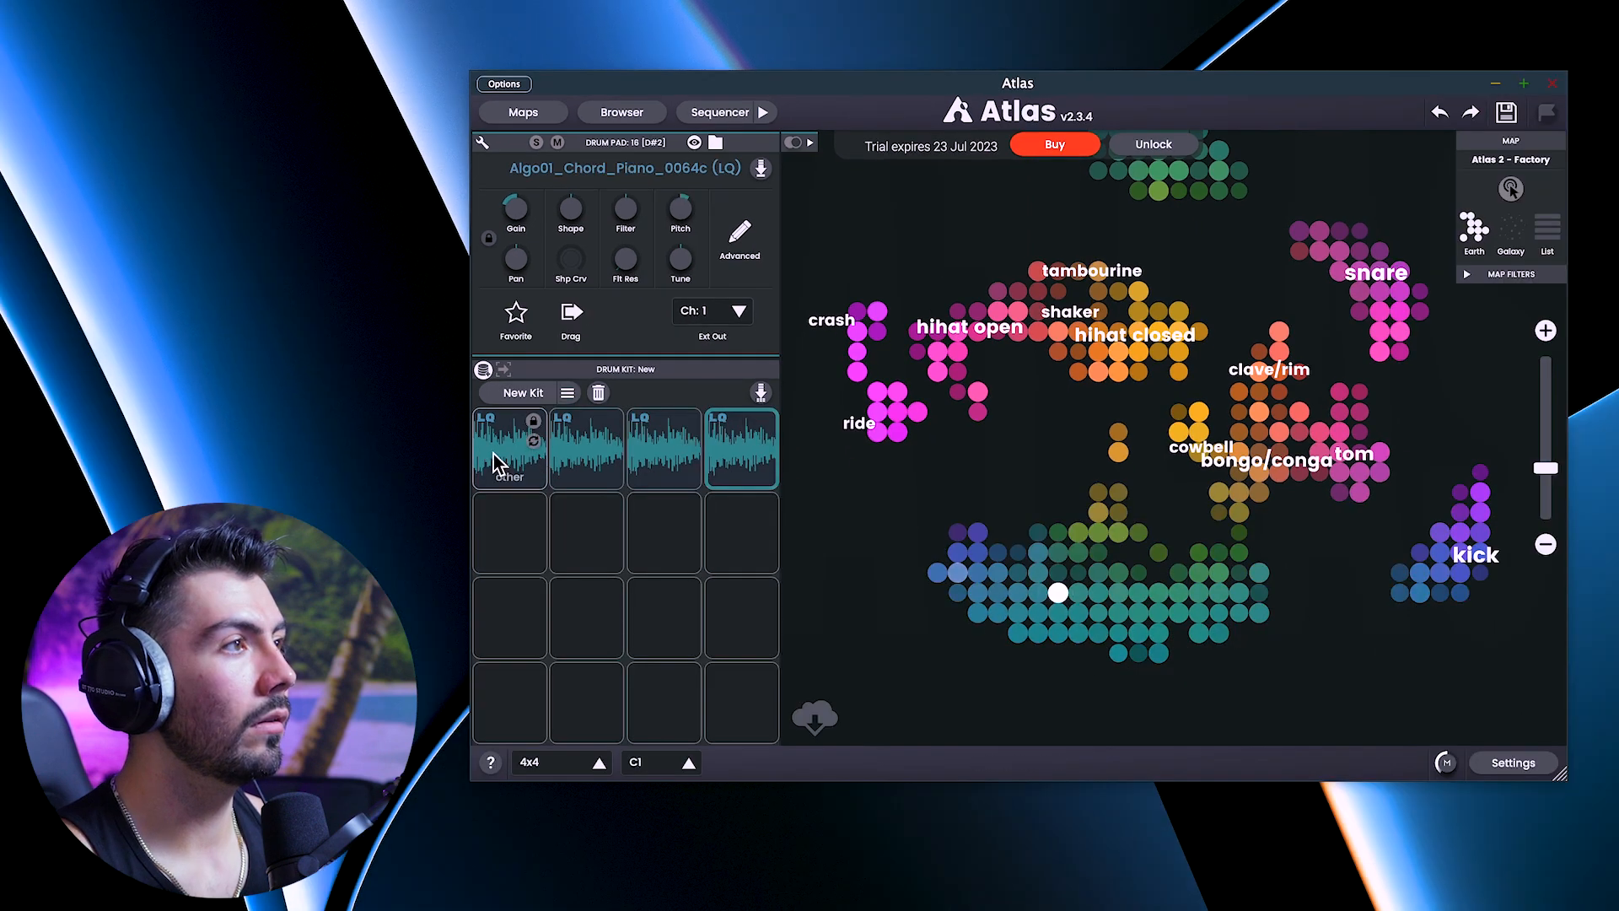
- Play the second and first piano chord pads in the drum kit
click(590, 466)
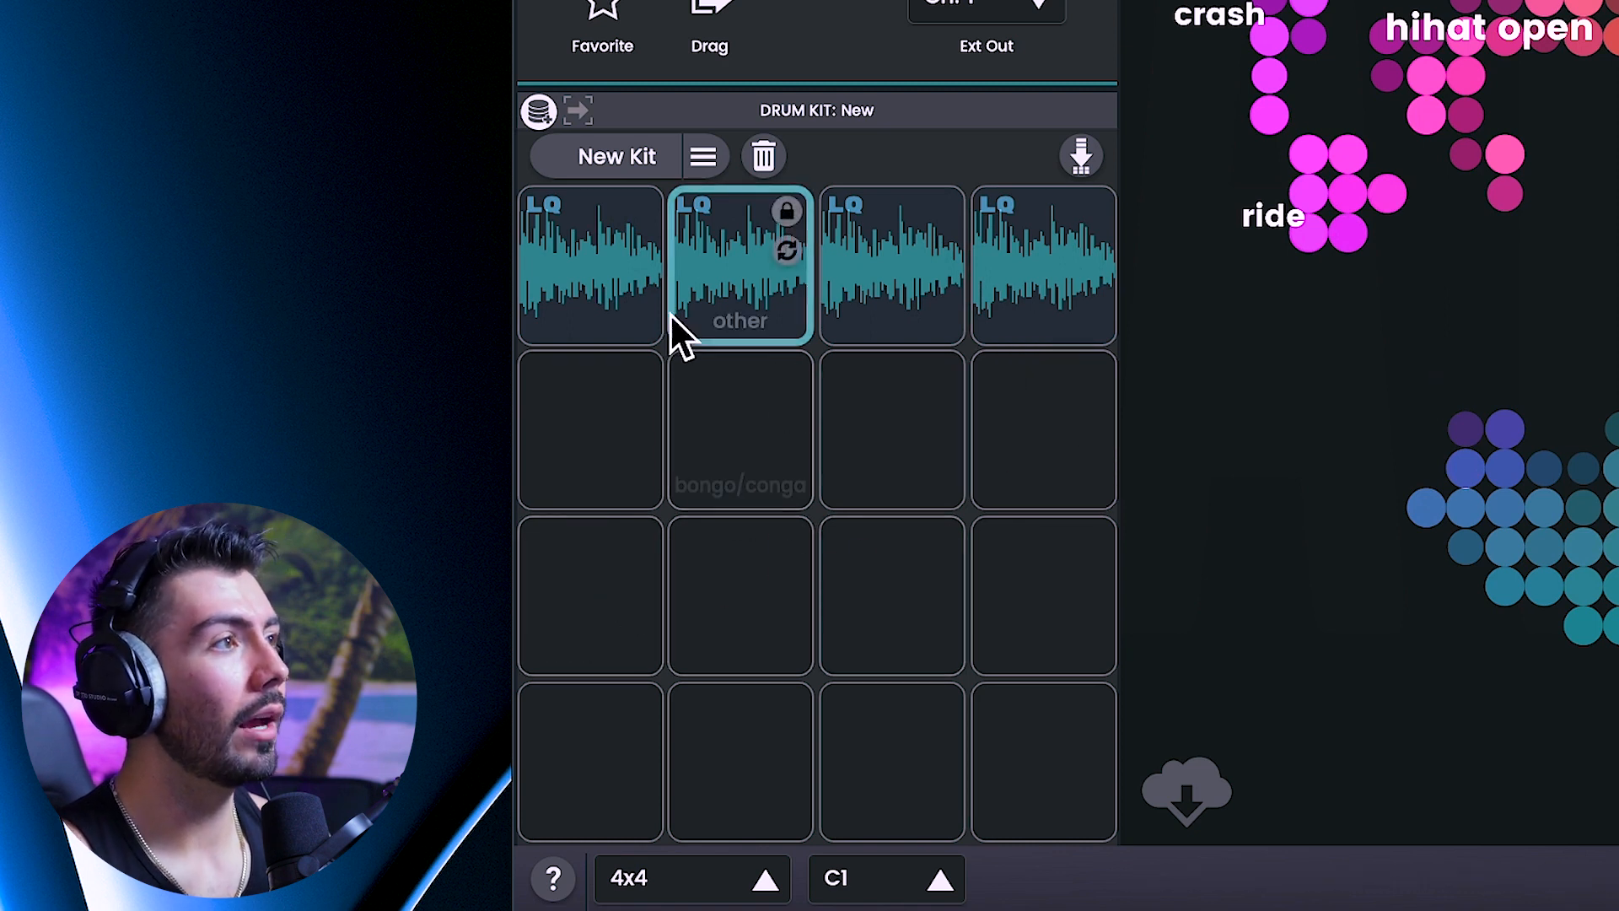
click(636, 251)
click(603, 261)
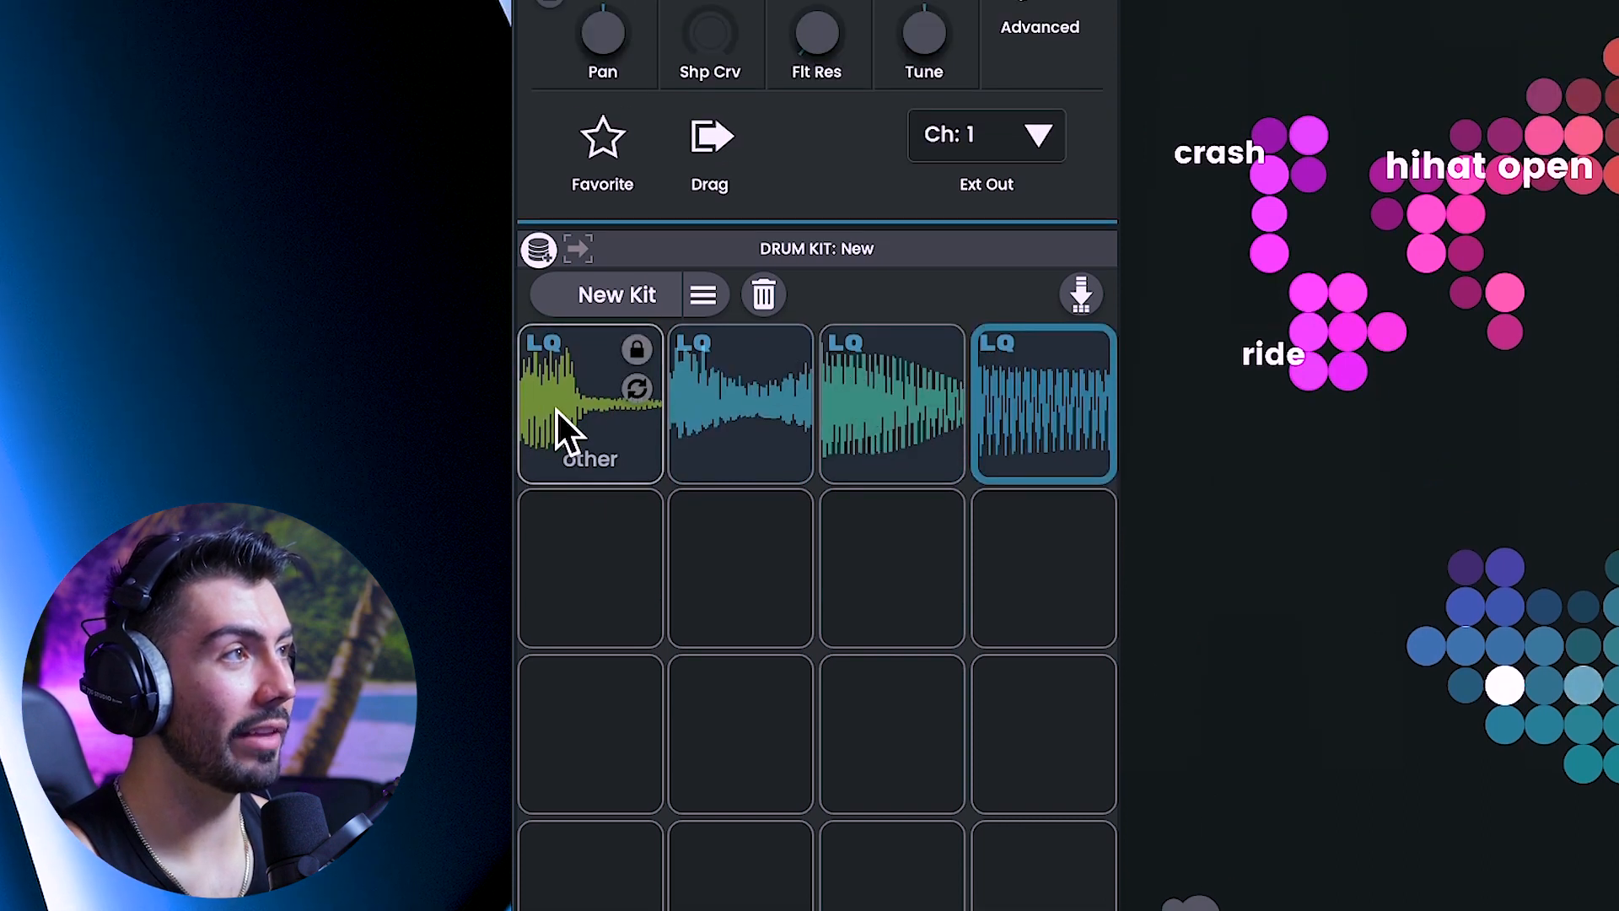
- Audition the four different "other" samples loaded across the kit's top row
click(555, 408)
click(722, 396)
click(877, 386)
click(1018, 403)
click(842, 392)
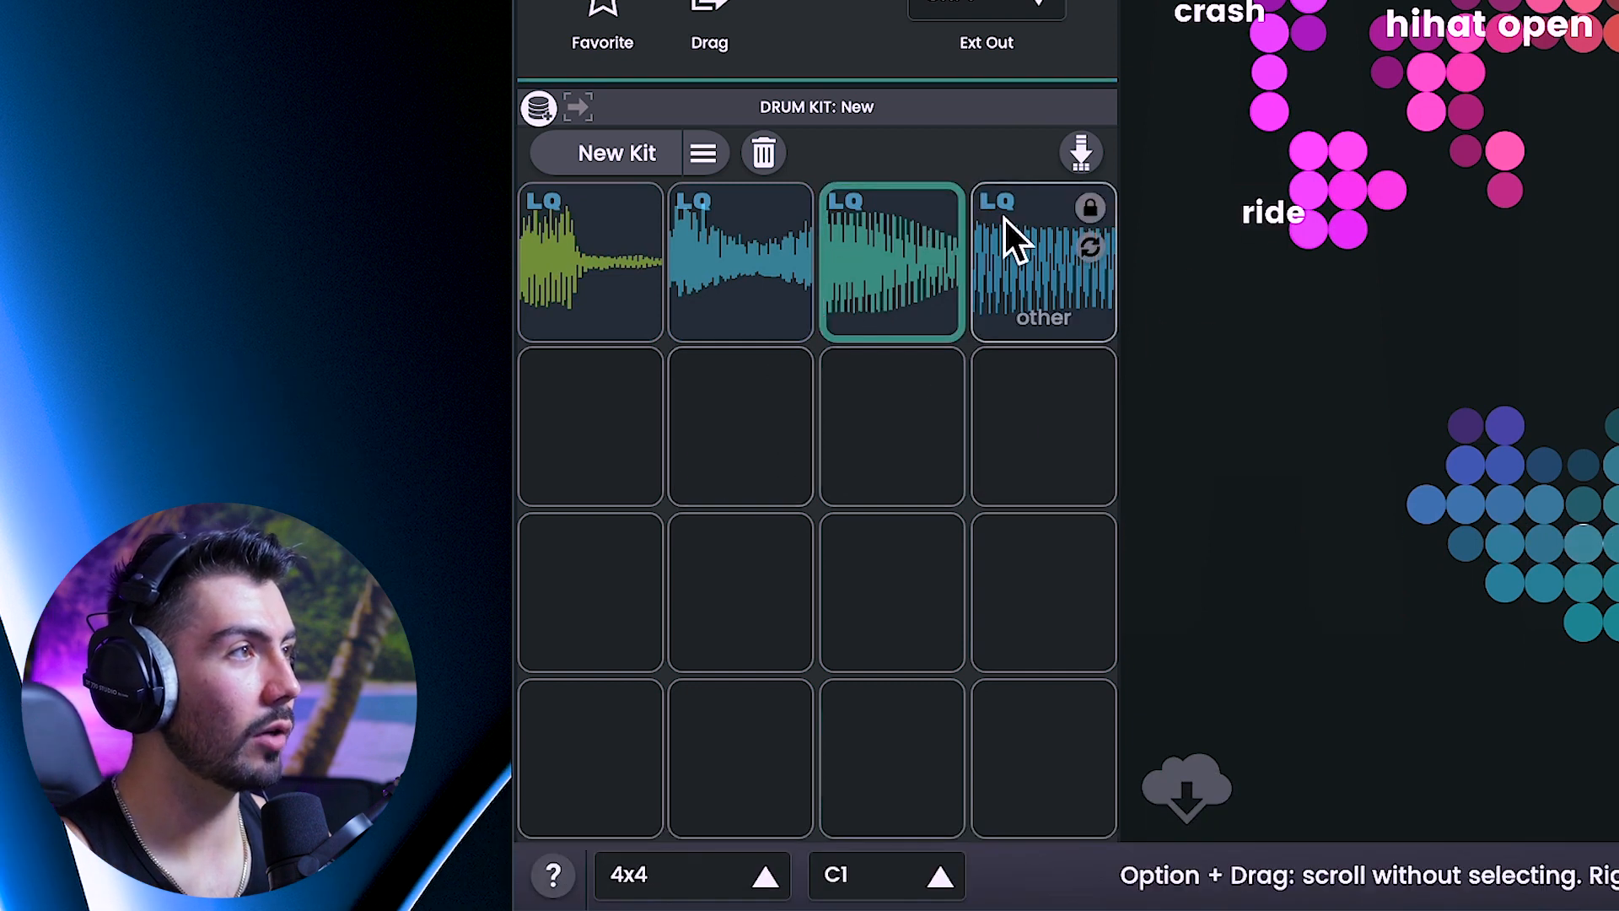
- Try the 8x8 pad layout, and switch the drum kit to the 1x8 layout
click(763, 877)
click(695, 733)
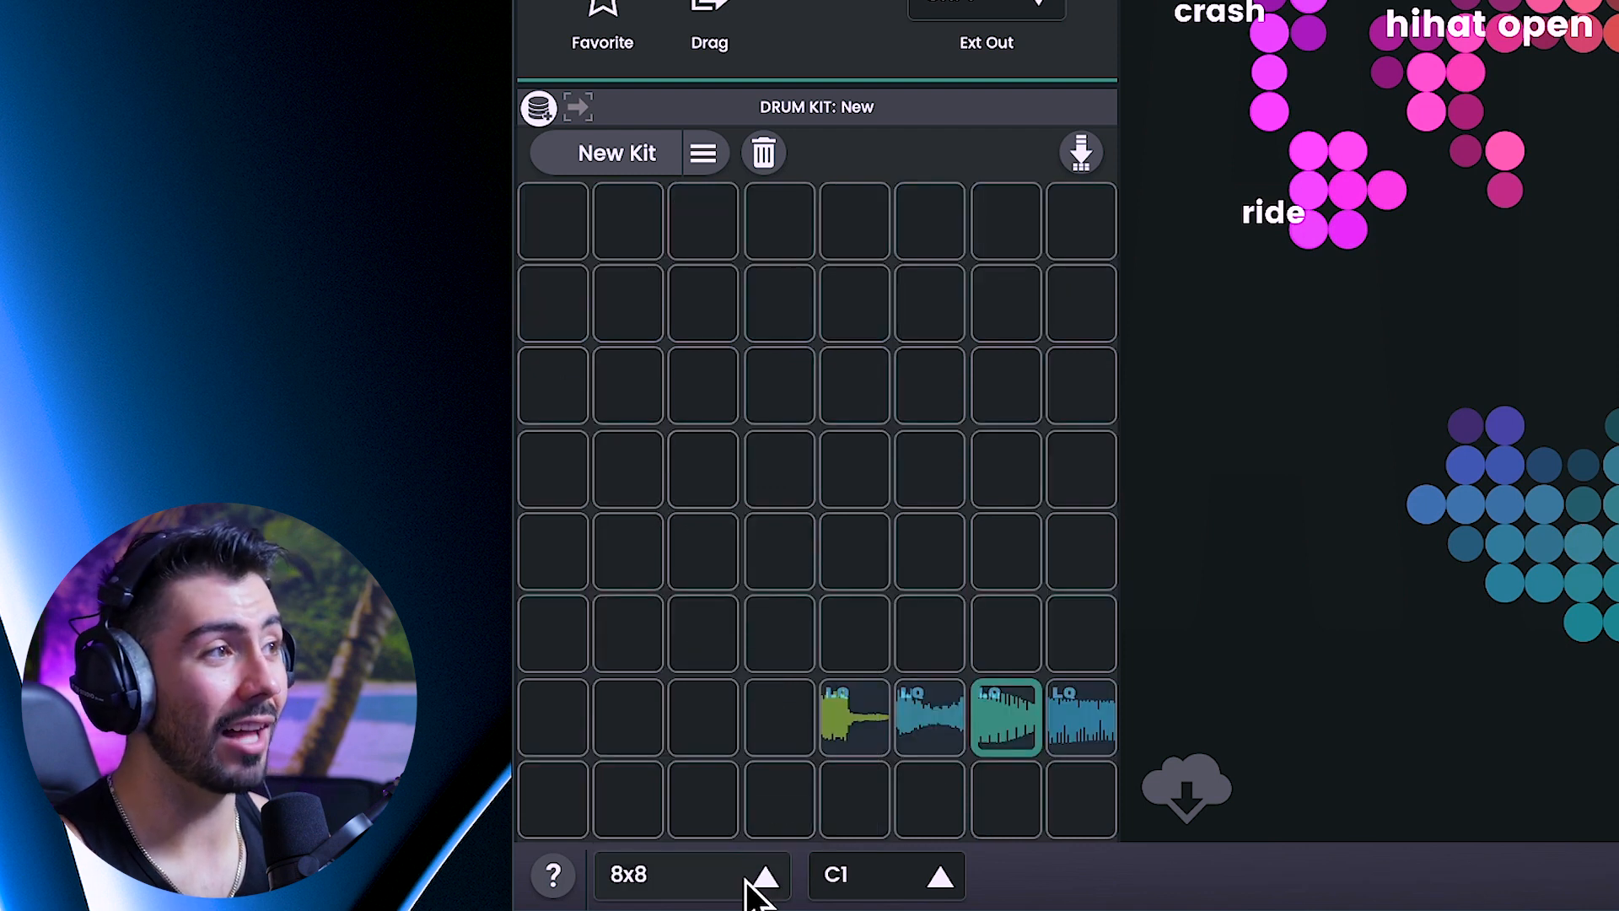
click(763, 877)
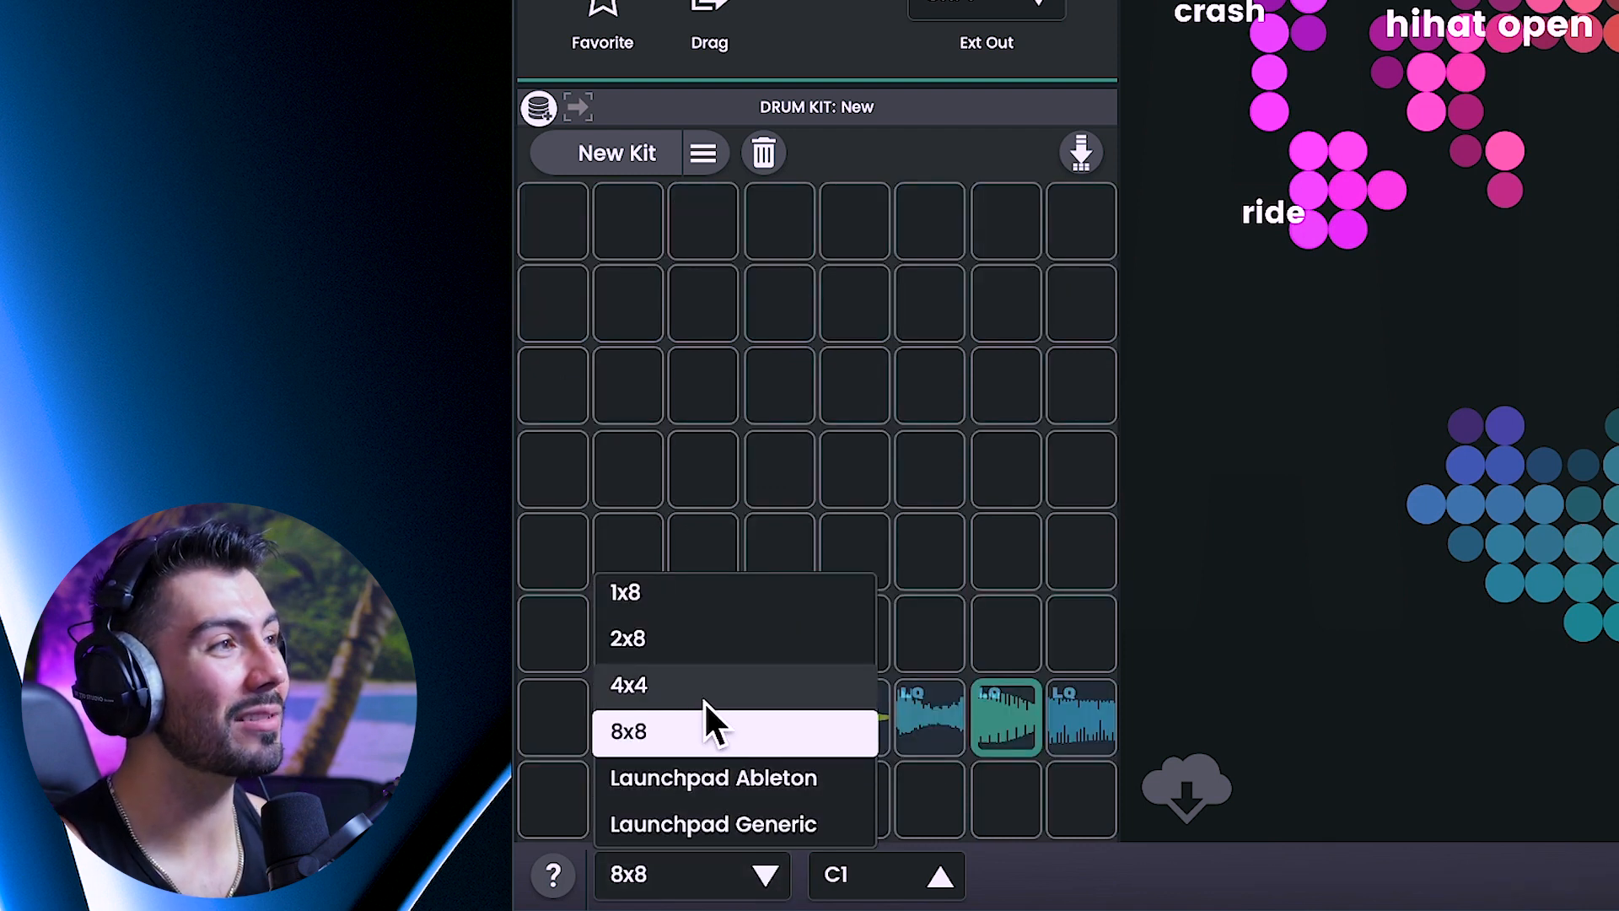
click(680, 629)
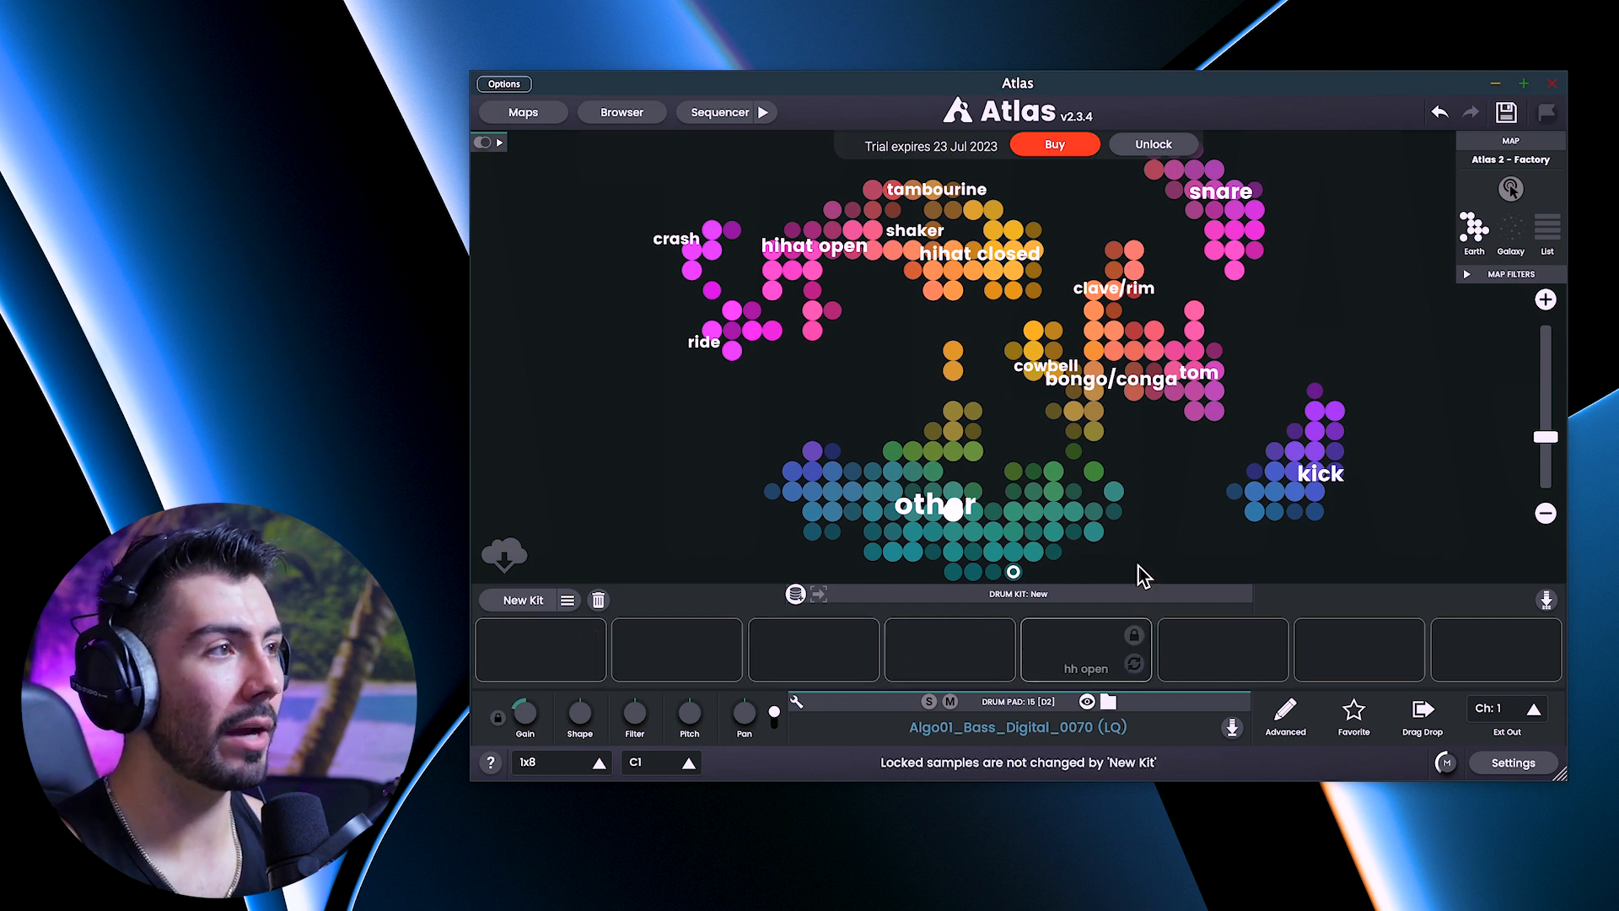
- Generate a new eight-pad drum kit from the map samples and play its snare pad
scroll(1223, 309, down, 3)
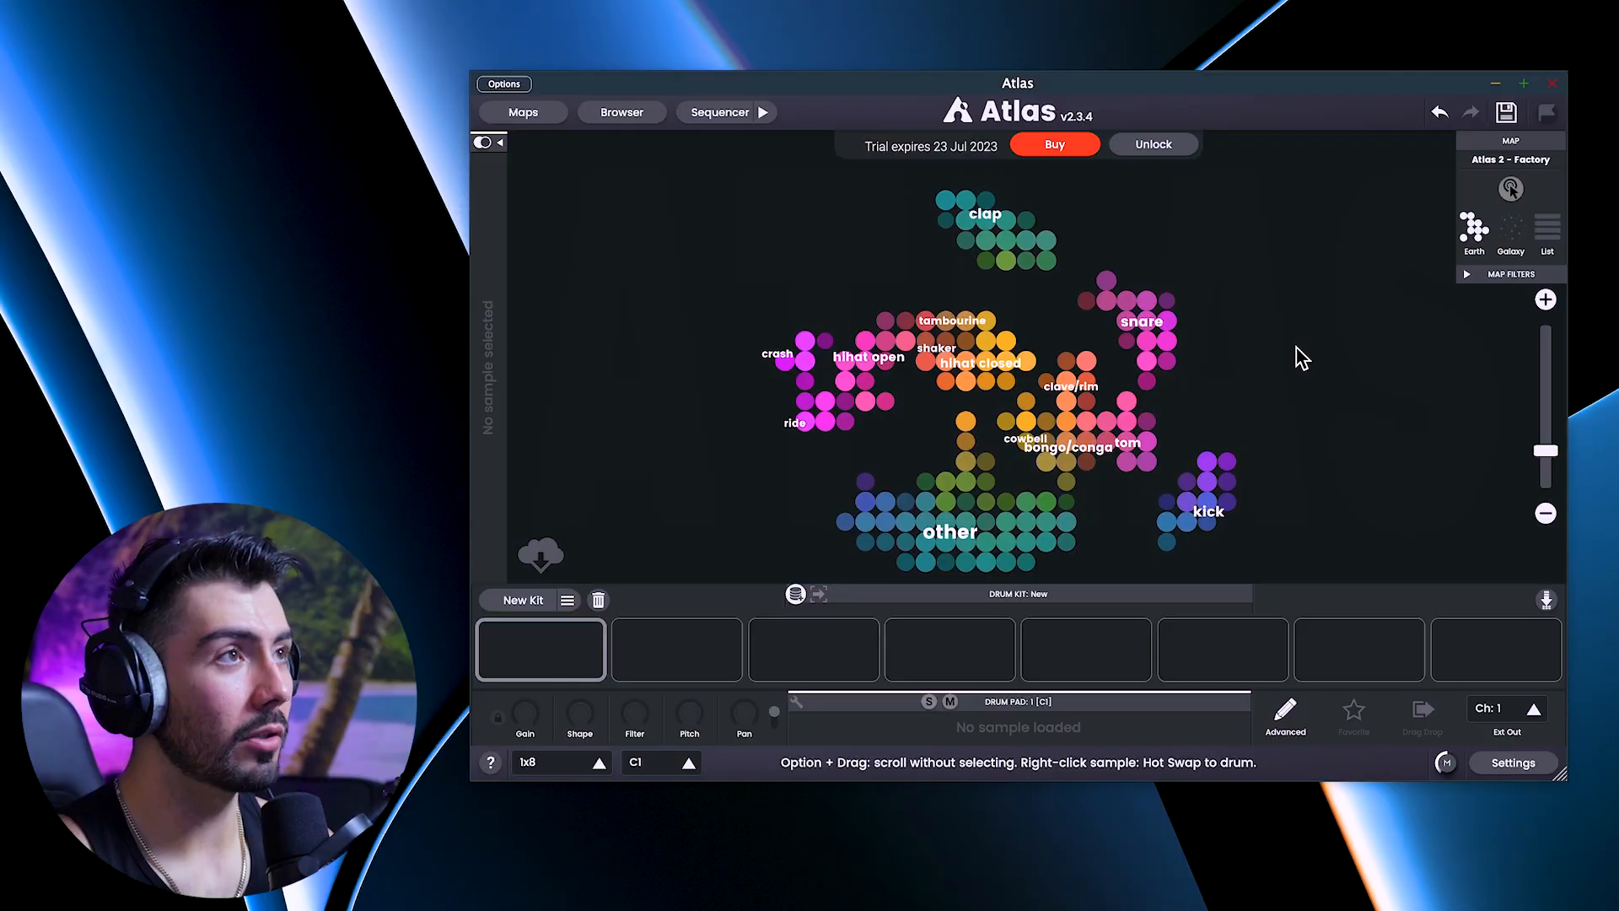
drag(1296, 354, 1347, 346)
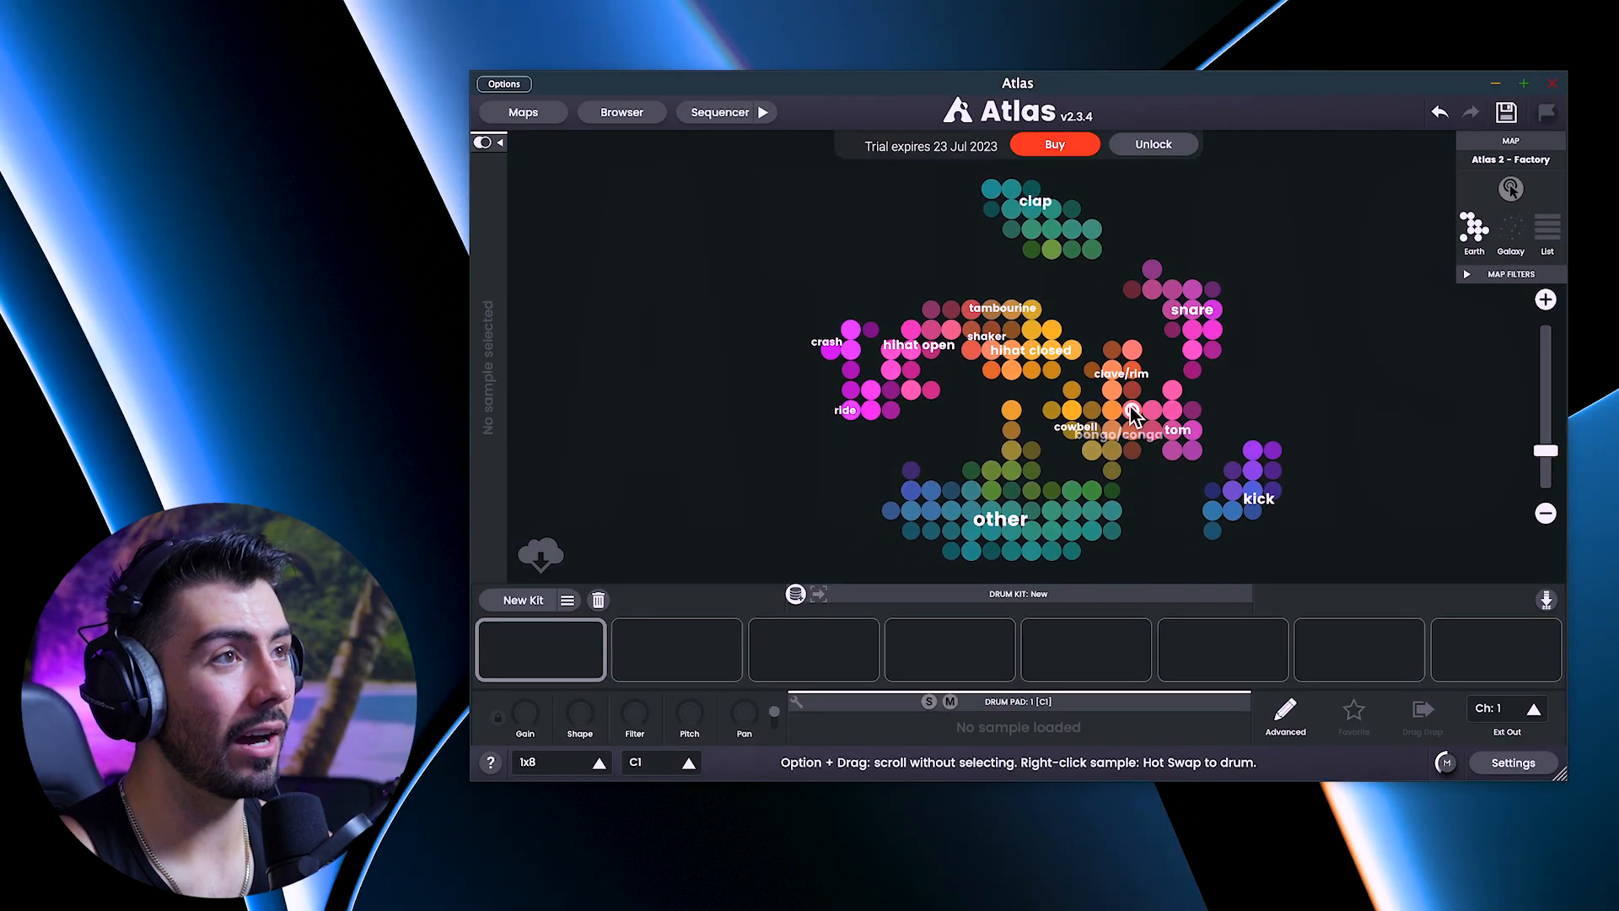
click(512, 600)
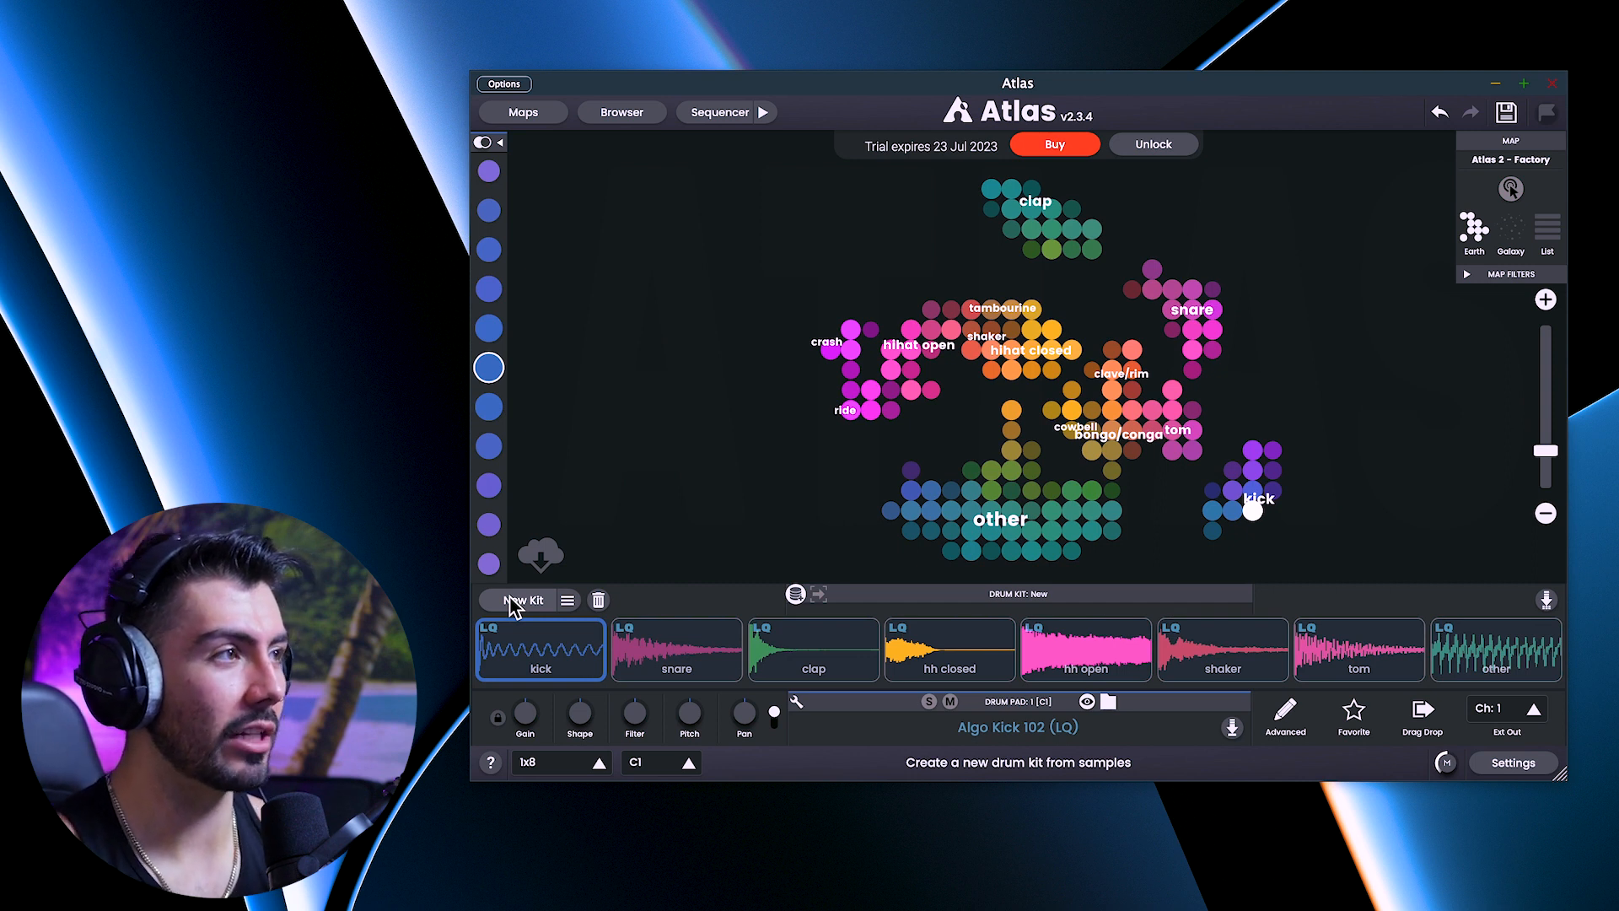
click(674, 648)
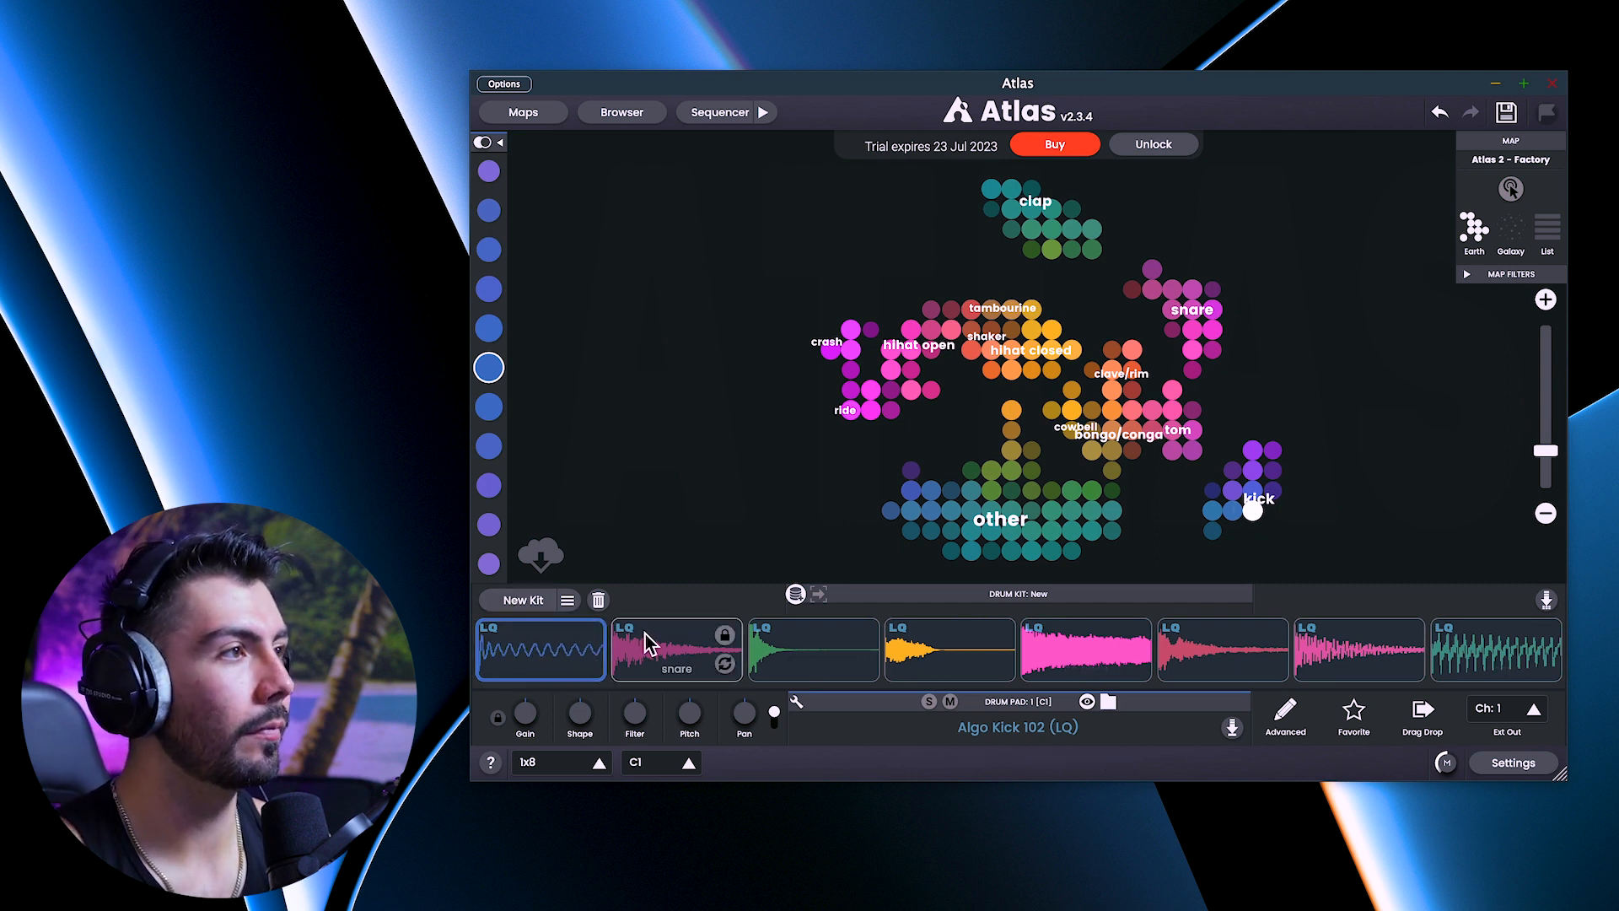
- Audition the clap, closed hi-hat, open hi-hat, shaker, tom and other pads of the generated kit in order
click(799, 641)
click(950, 649)
click(1086, 651)
click(1222, 653)
click(1332, 668)
click(1466, 657)
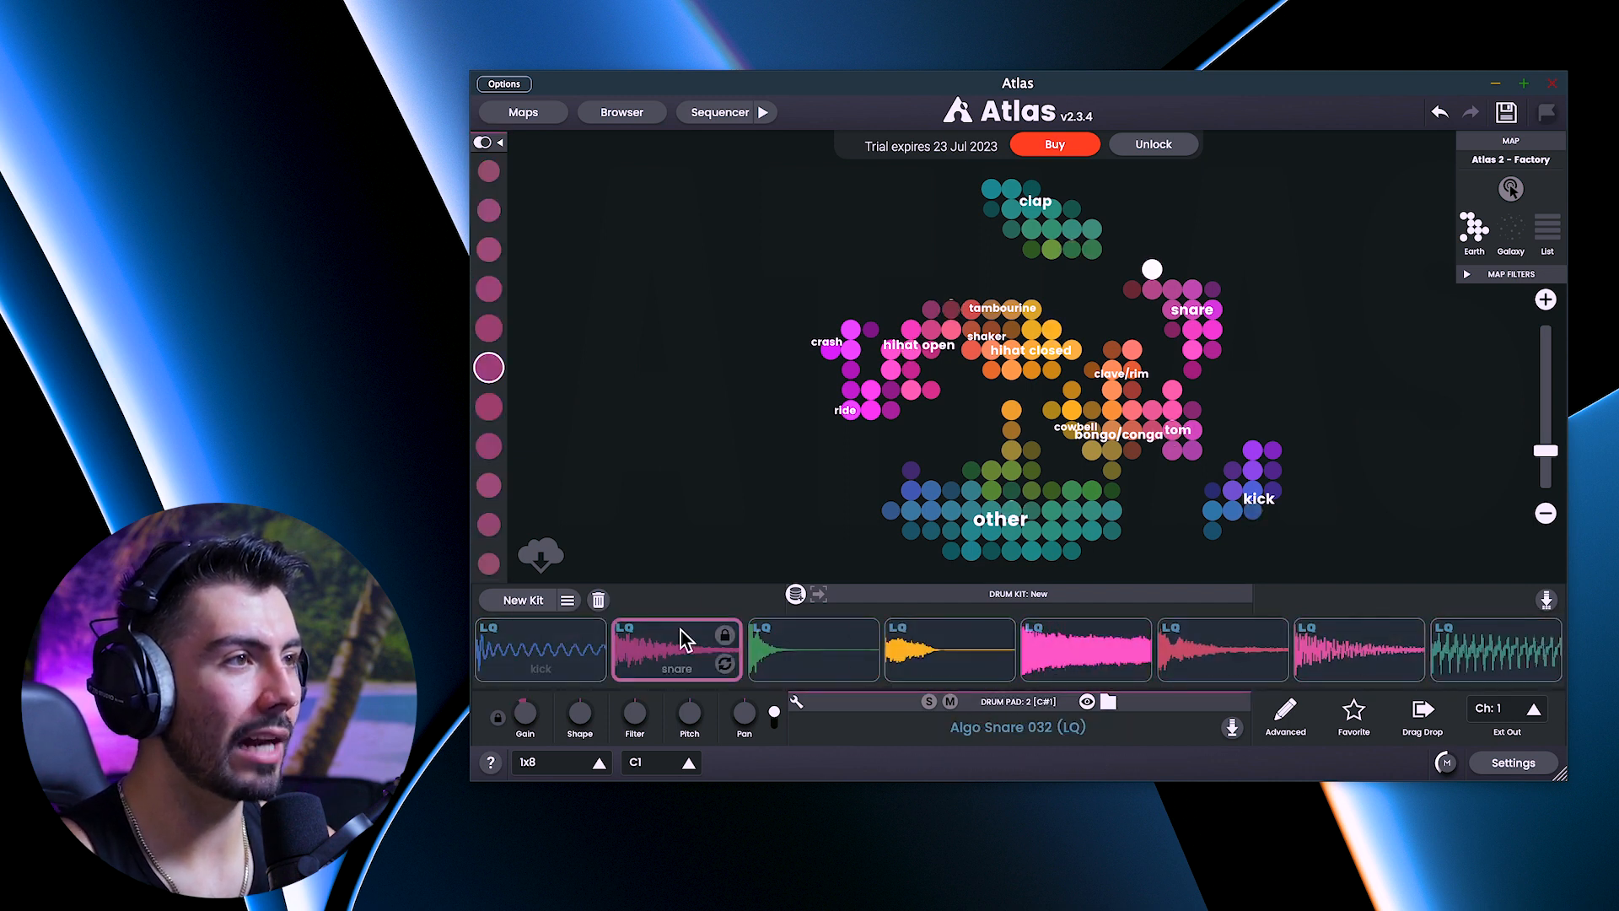
- Lock the kick and snare pads and generate a new kit for the remaining six pads
click(588, 634)
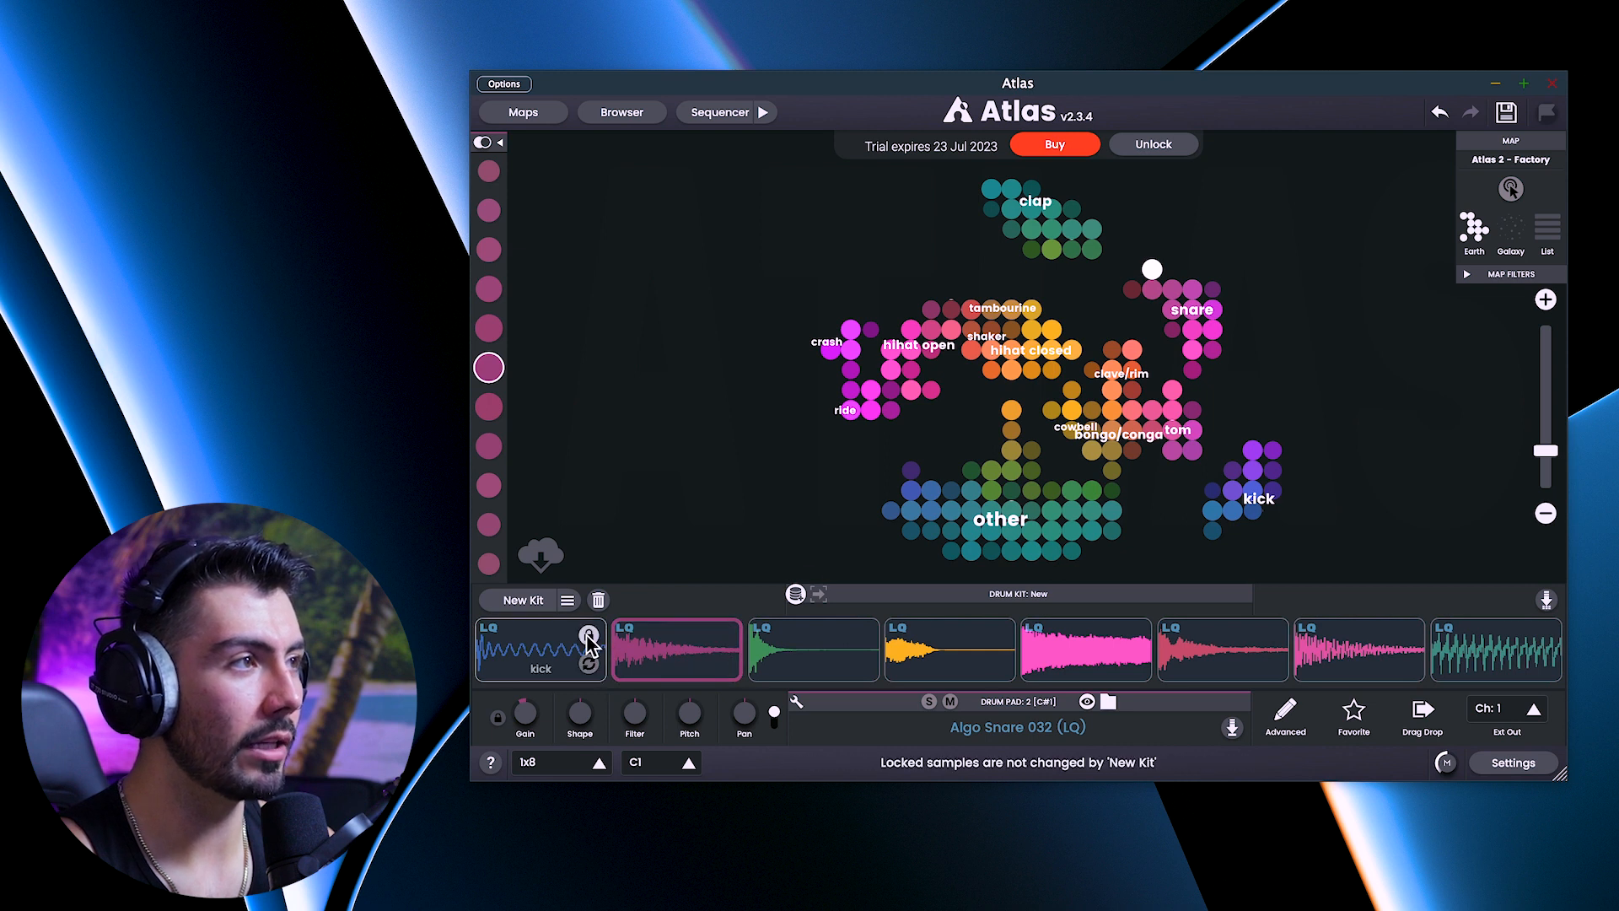
click(722, 635)
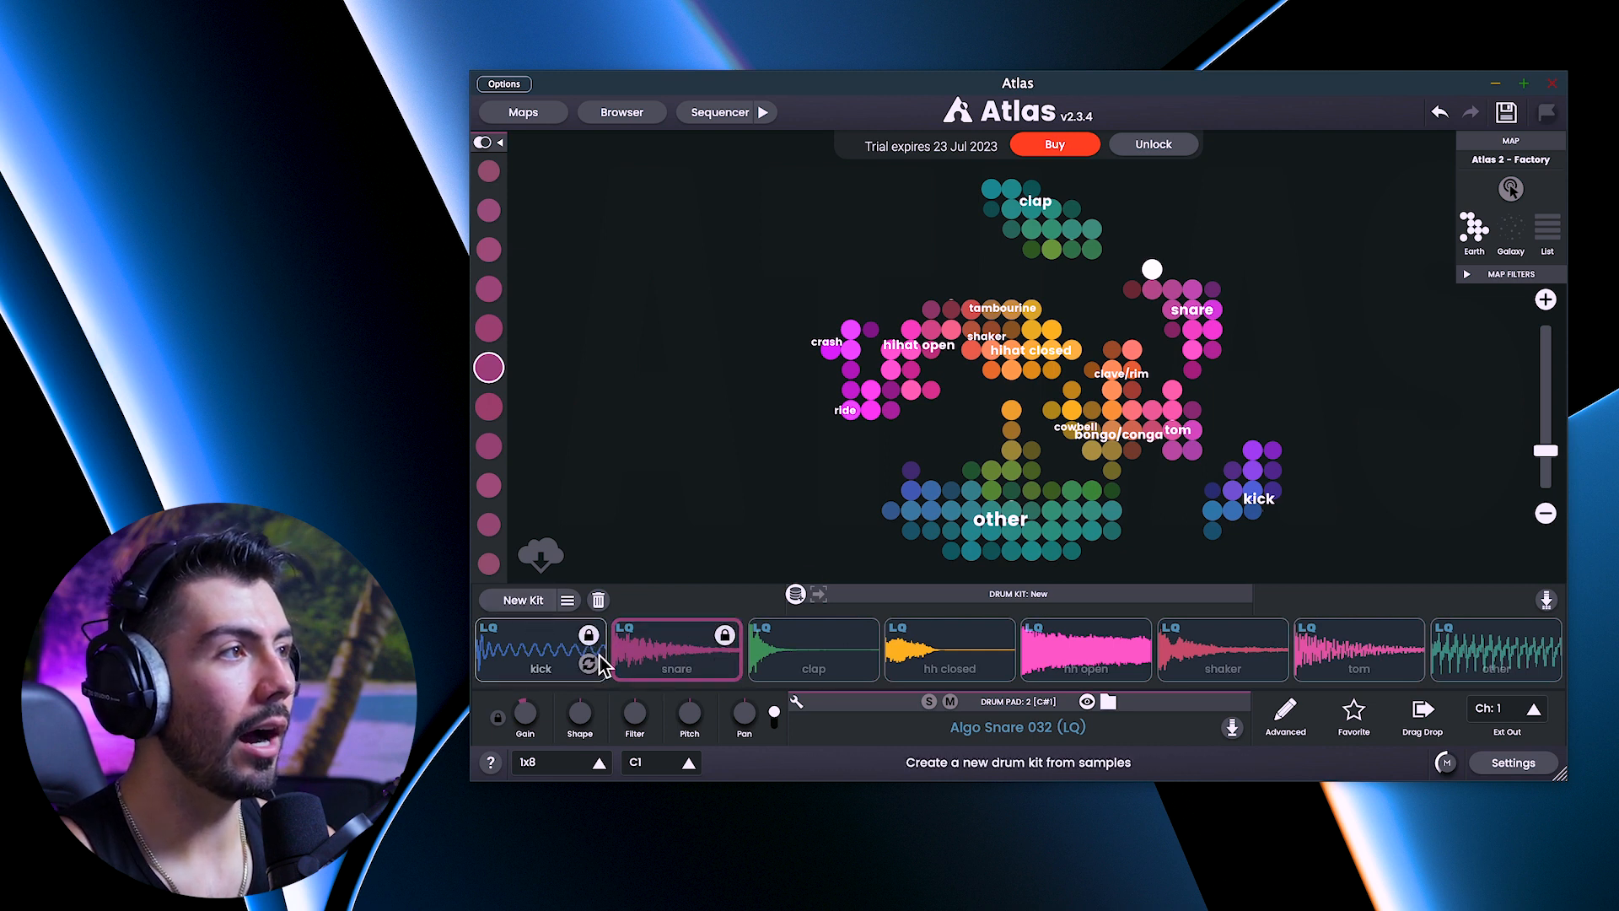
click(526, 601)
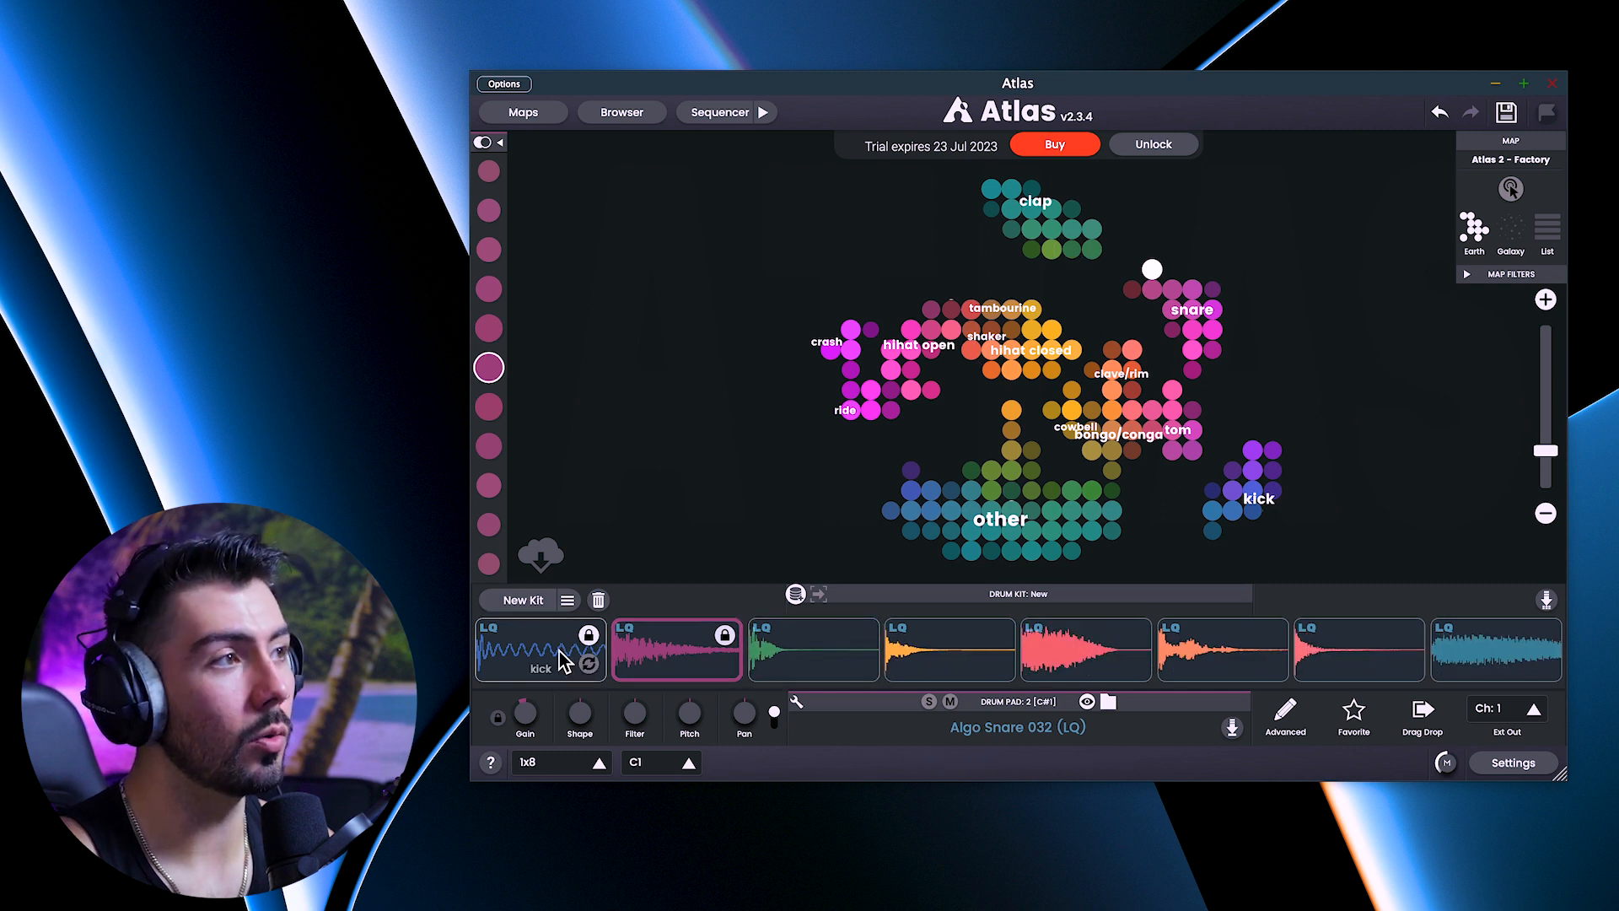
- Play the six newly generated pads from the clap through to the chord synth
click(782, 645)
click(950, 650)
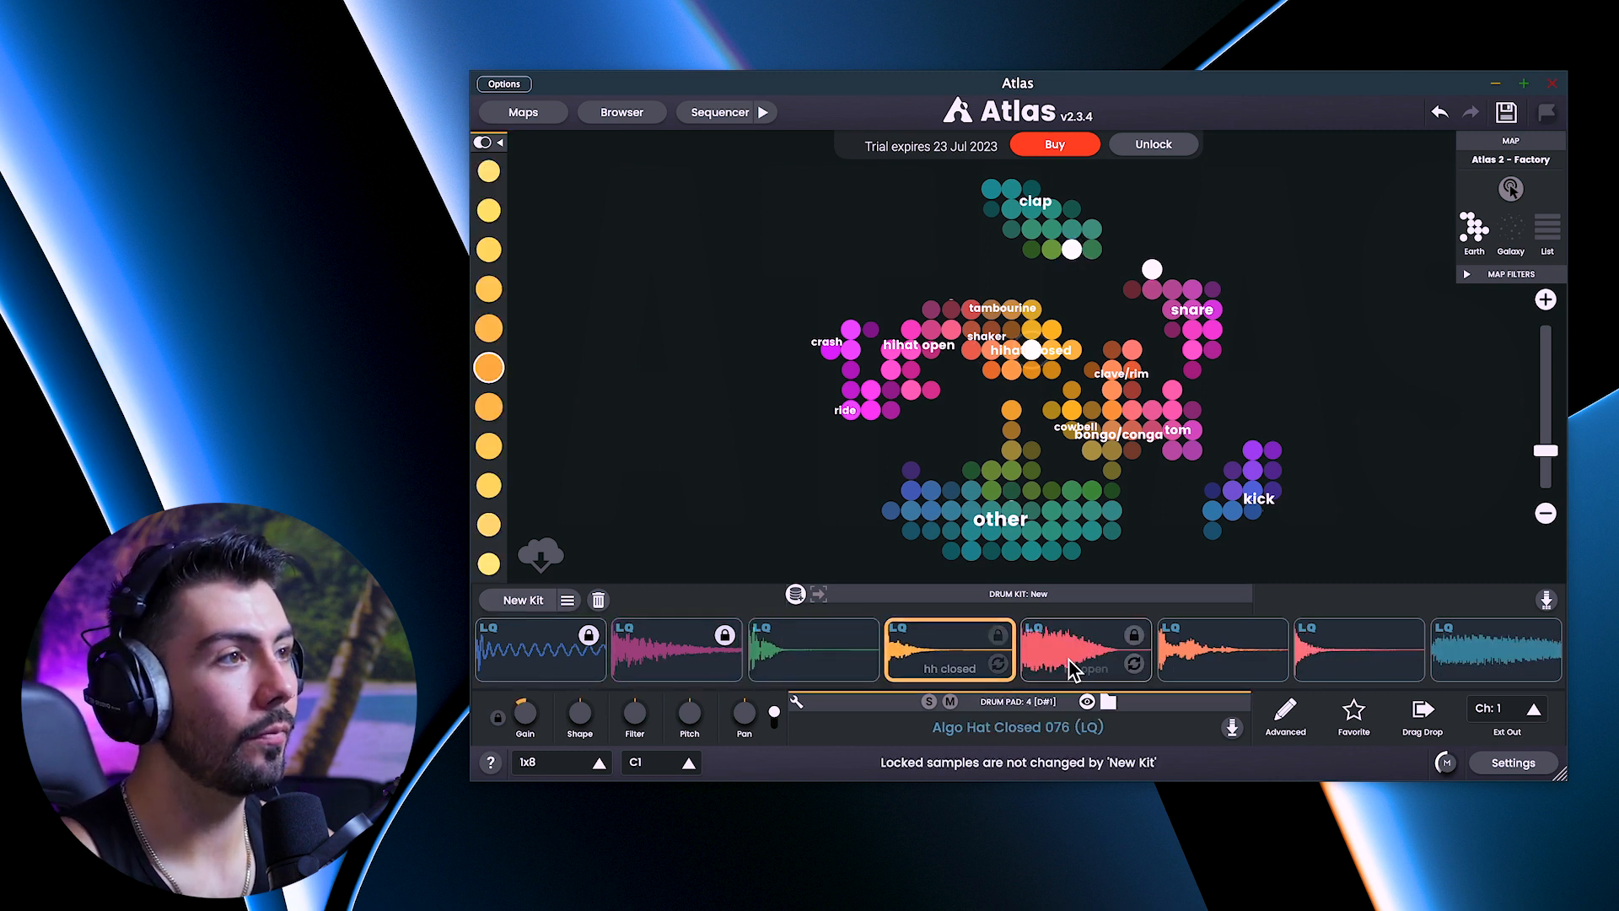
click(1086, 650)
click(1223, 649)
click(1353, 648)
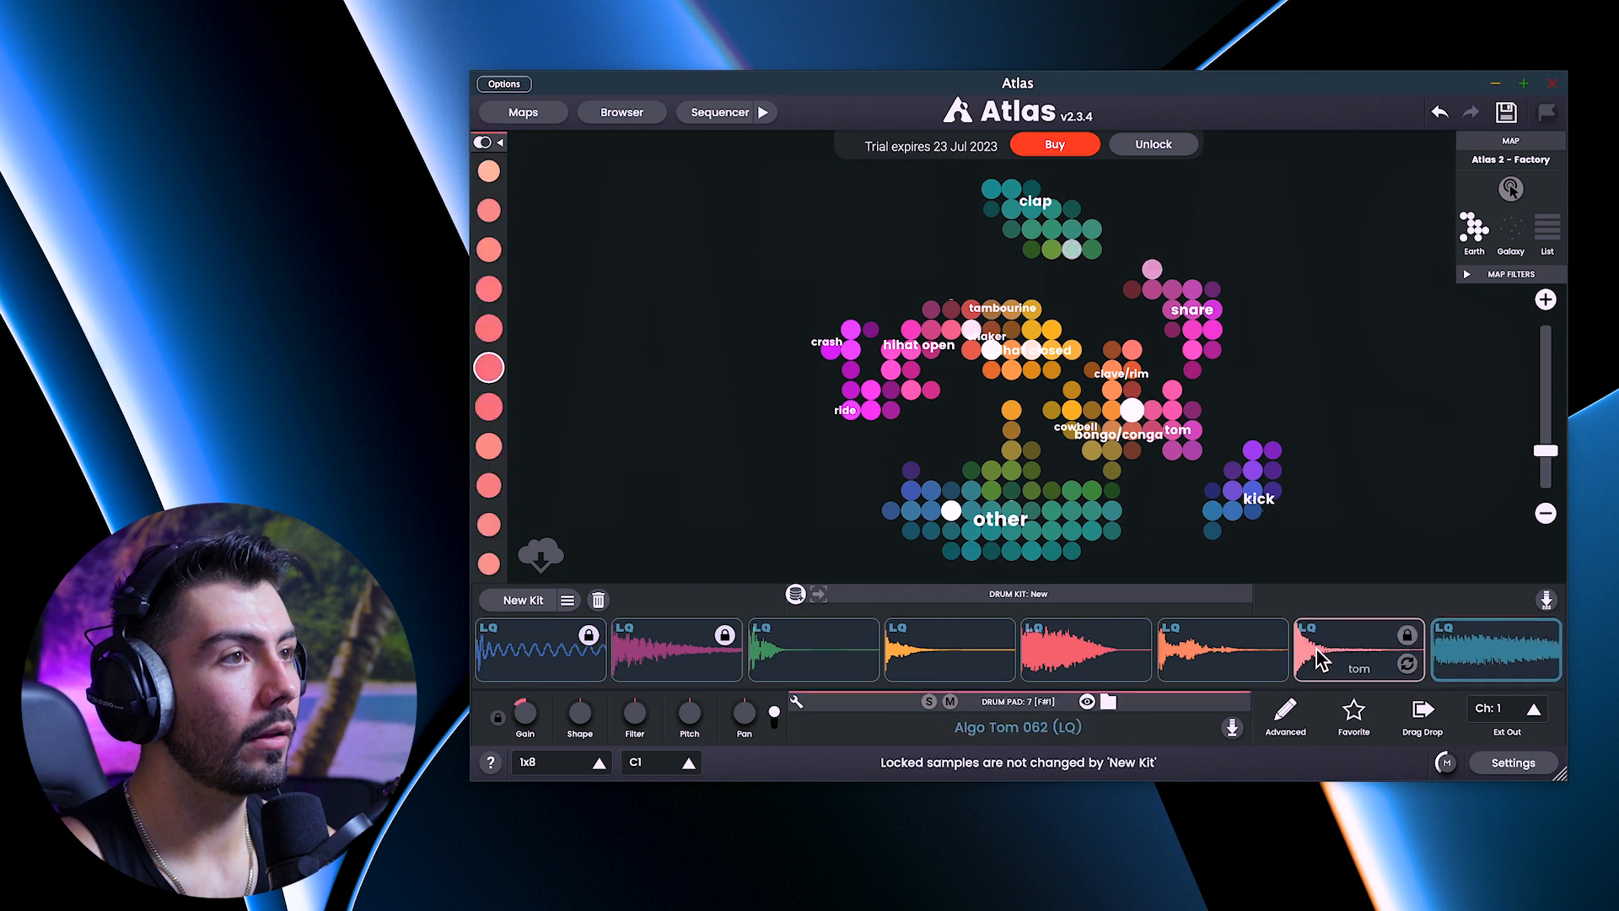
click(1471, 649)
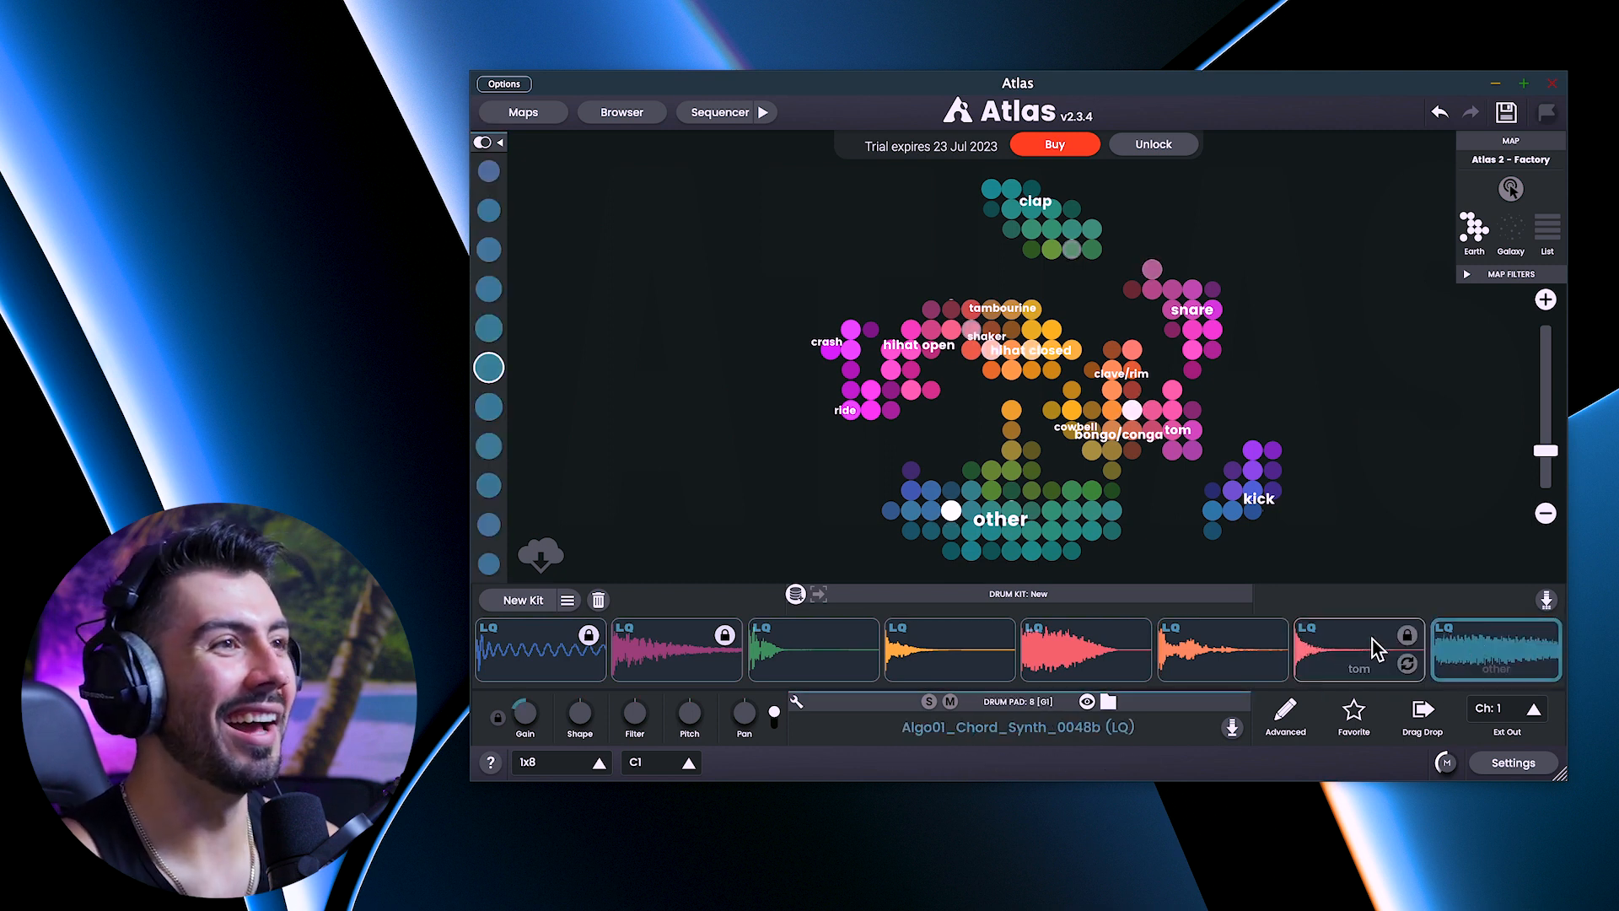
- Play the kit's pads in reverse order, from the tom back to the locked snare and kick
click(1328, 645)
click(1223, 649)
click(1087, 649)
click(948, 649)
click(845, 657)
click(638, 654)
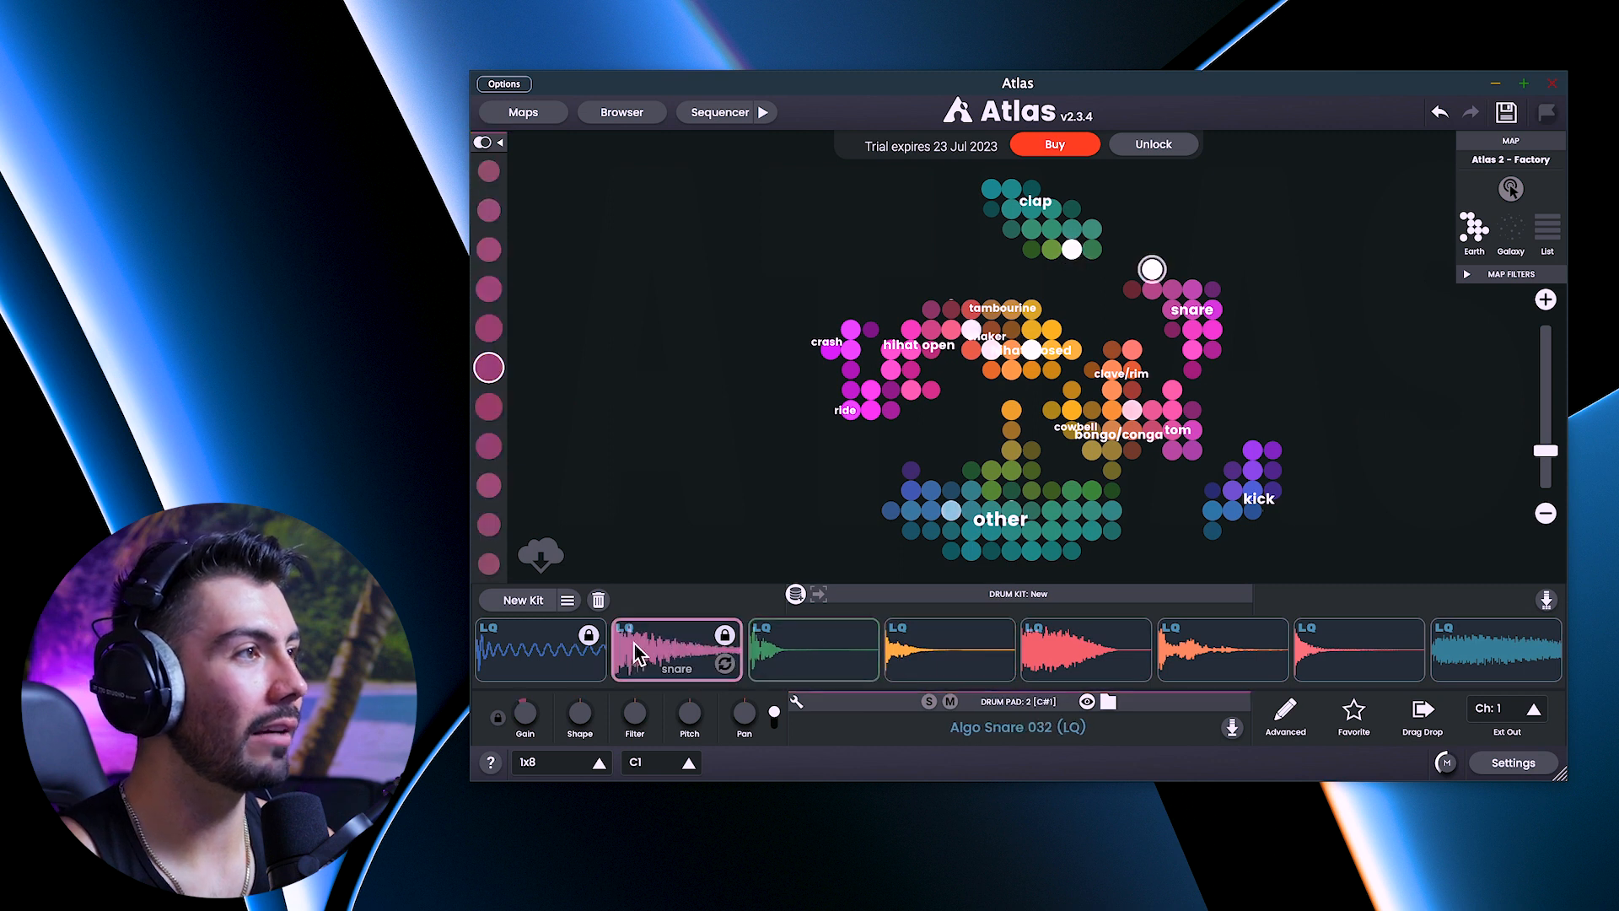
click(527, 655)
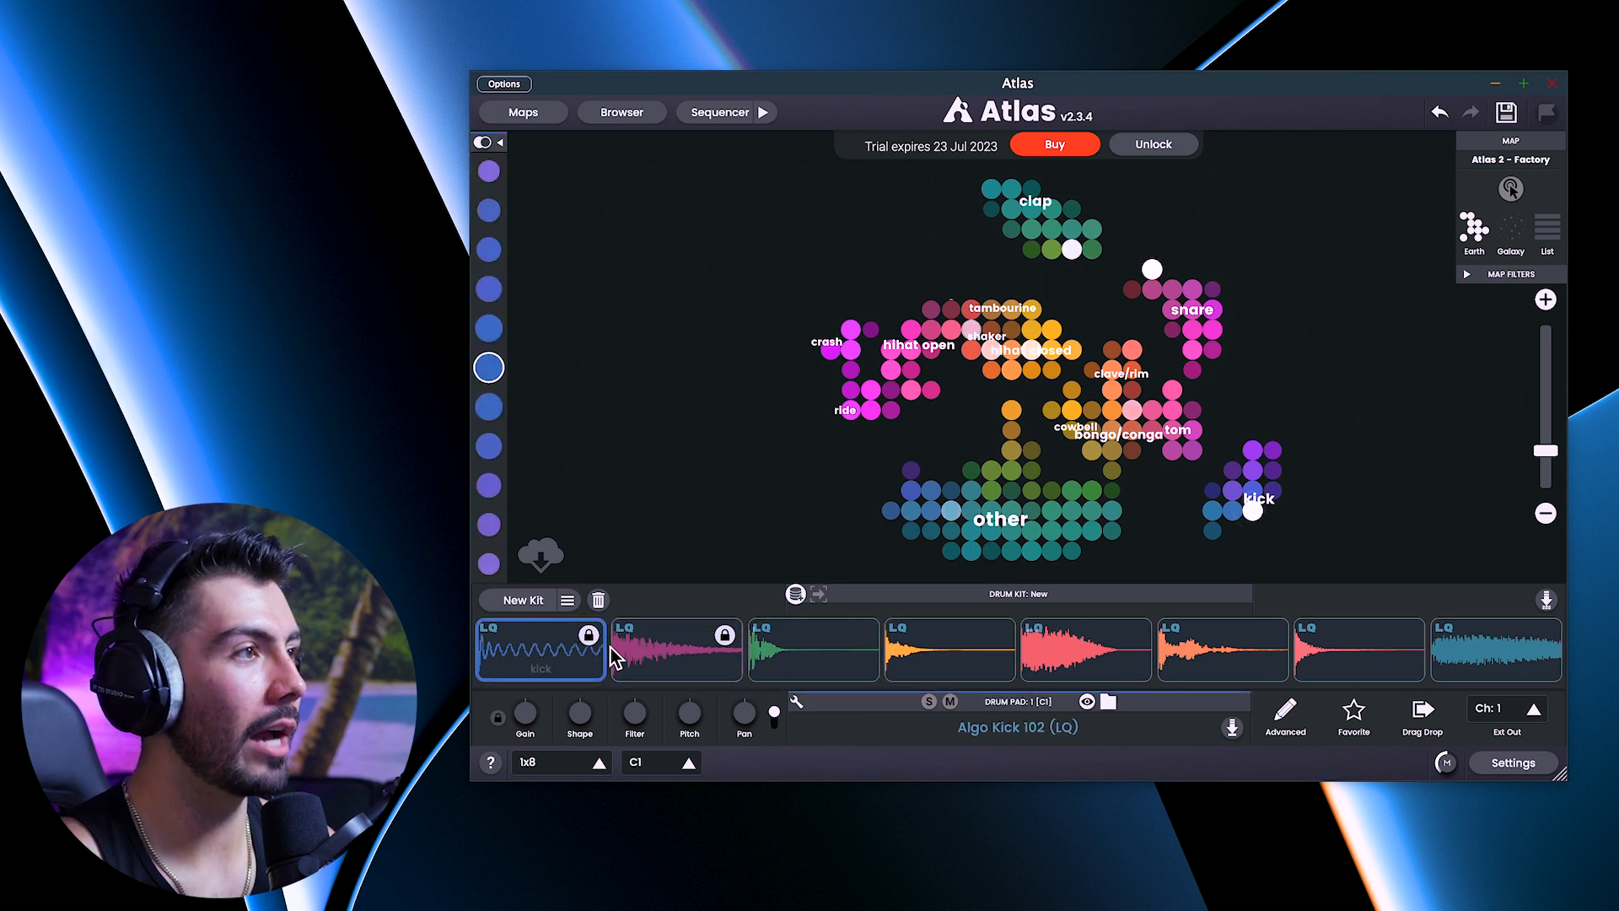
- Program a sequence with kicks on steps 1, 11, 17, 27 and 30 and snares on steps 5, 13, 21 and 29
click(717, 114)
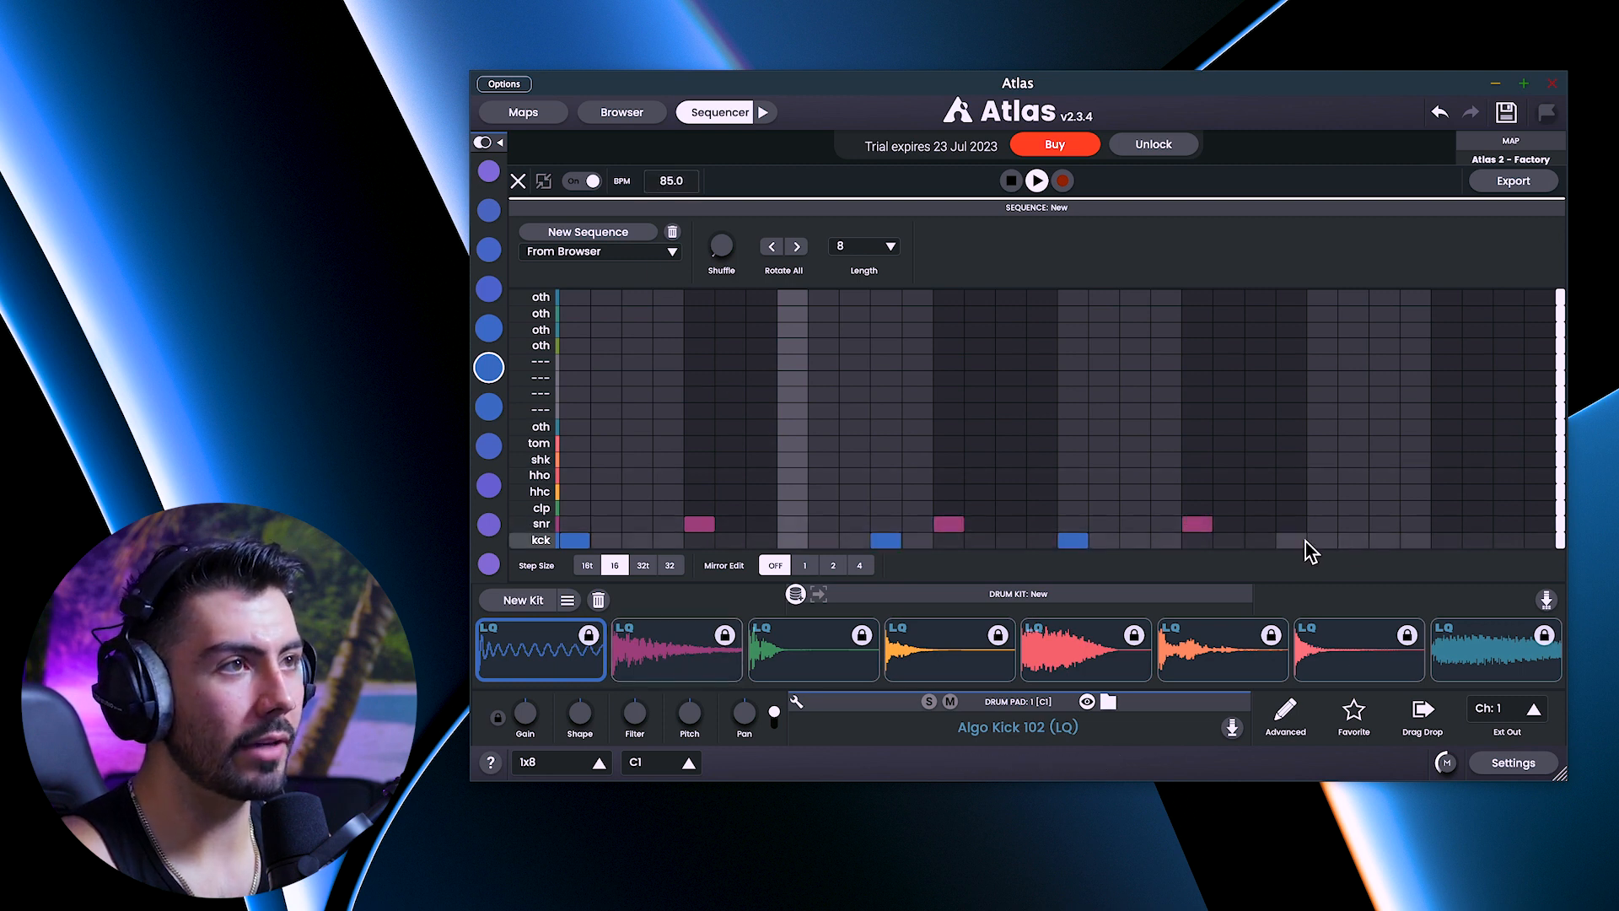
click(1383, 540)
click(1446, 523)
key(space)
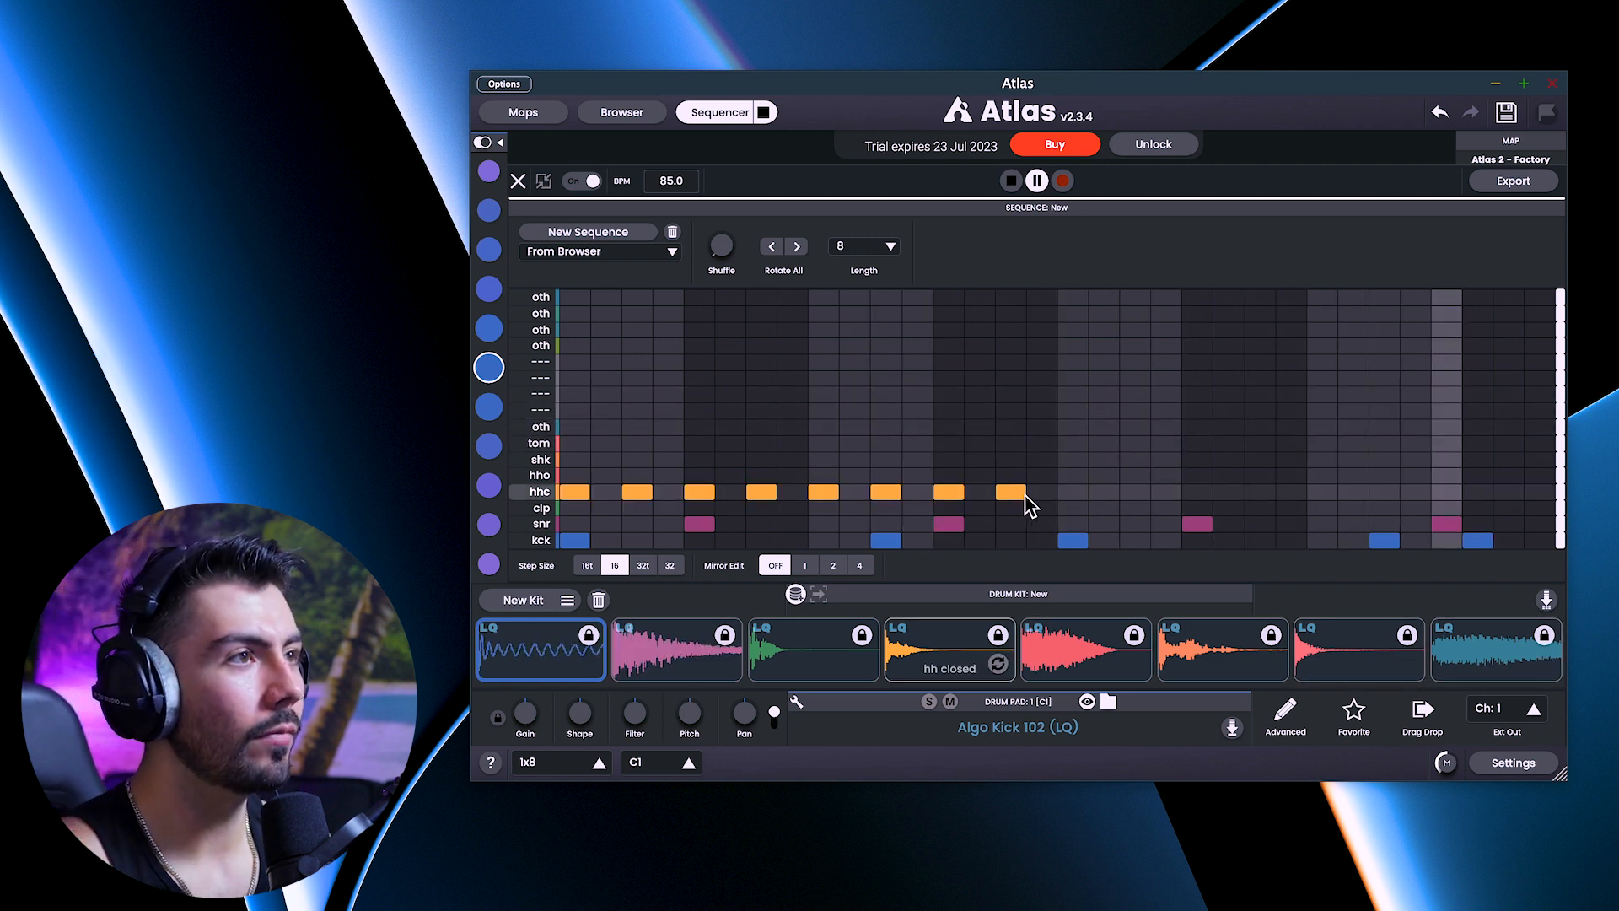
- Add closed hi-hats on every odd step up to 29, plus steps 30 and 32, while the sequence plays
click(1073, 492)
click(1135, 492)
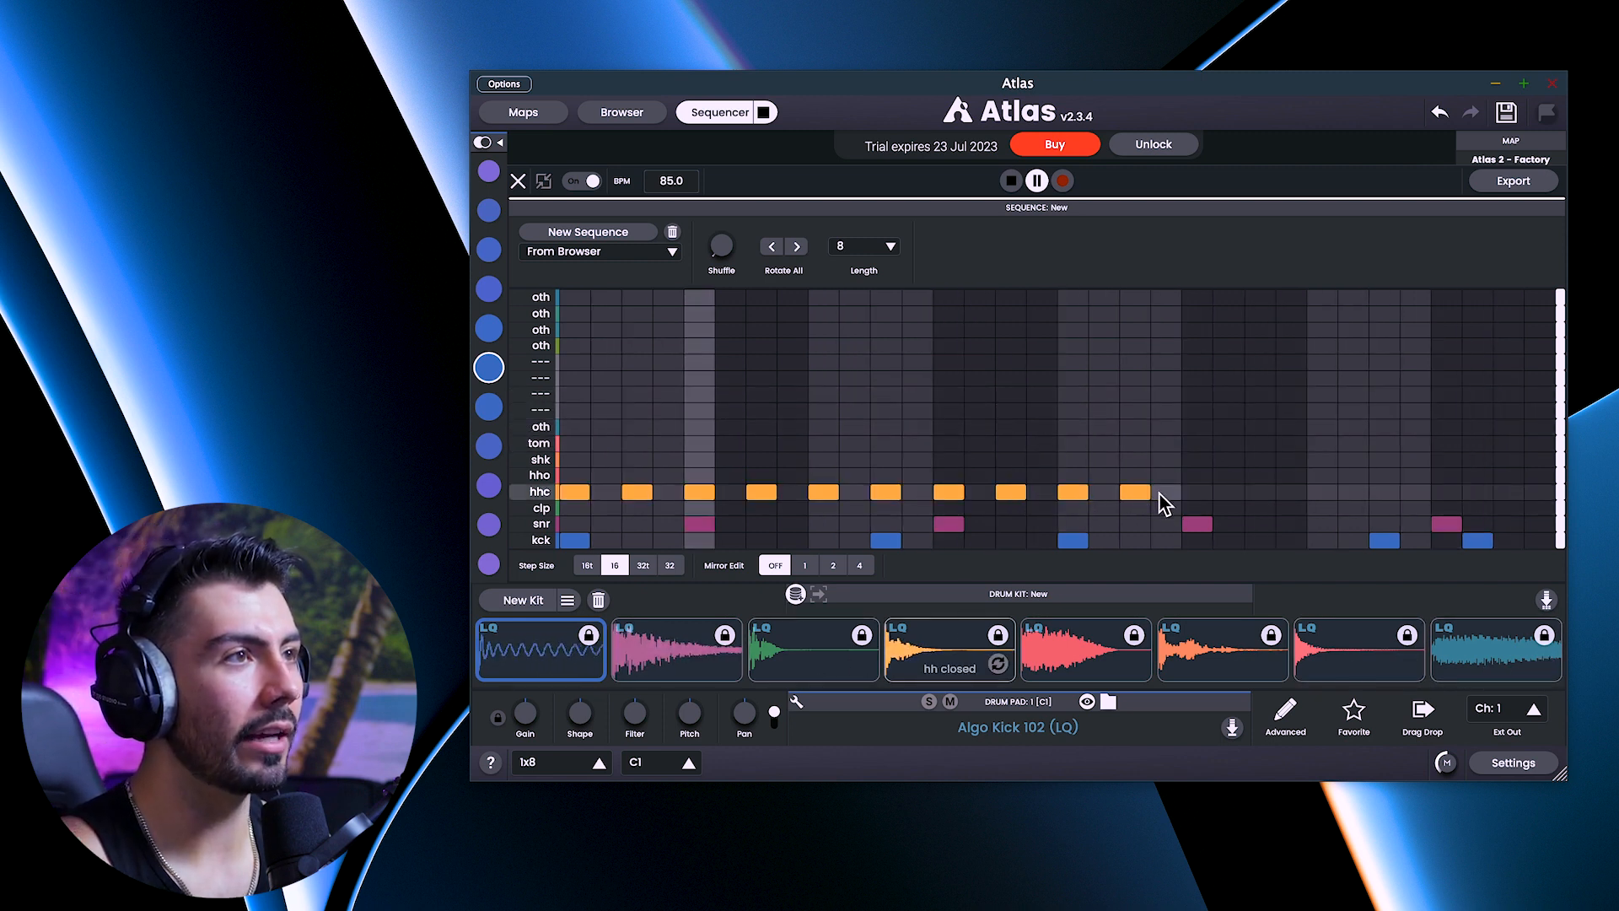
click(1197, 491)
click(1260, 492)
click(1322, 491)
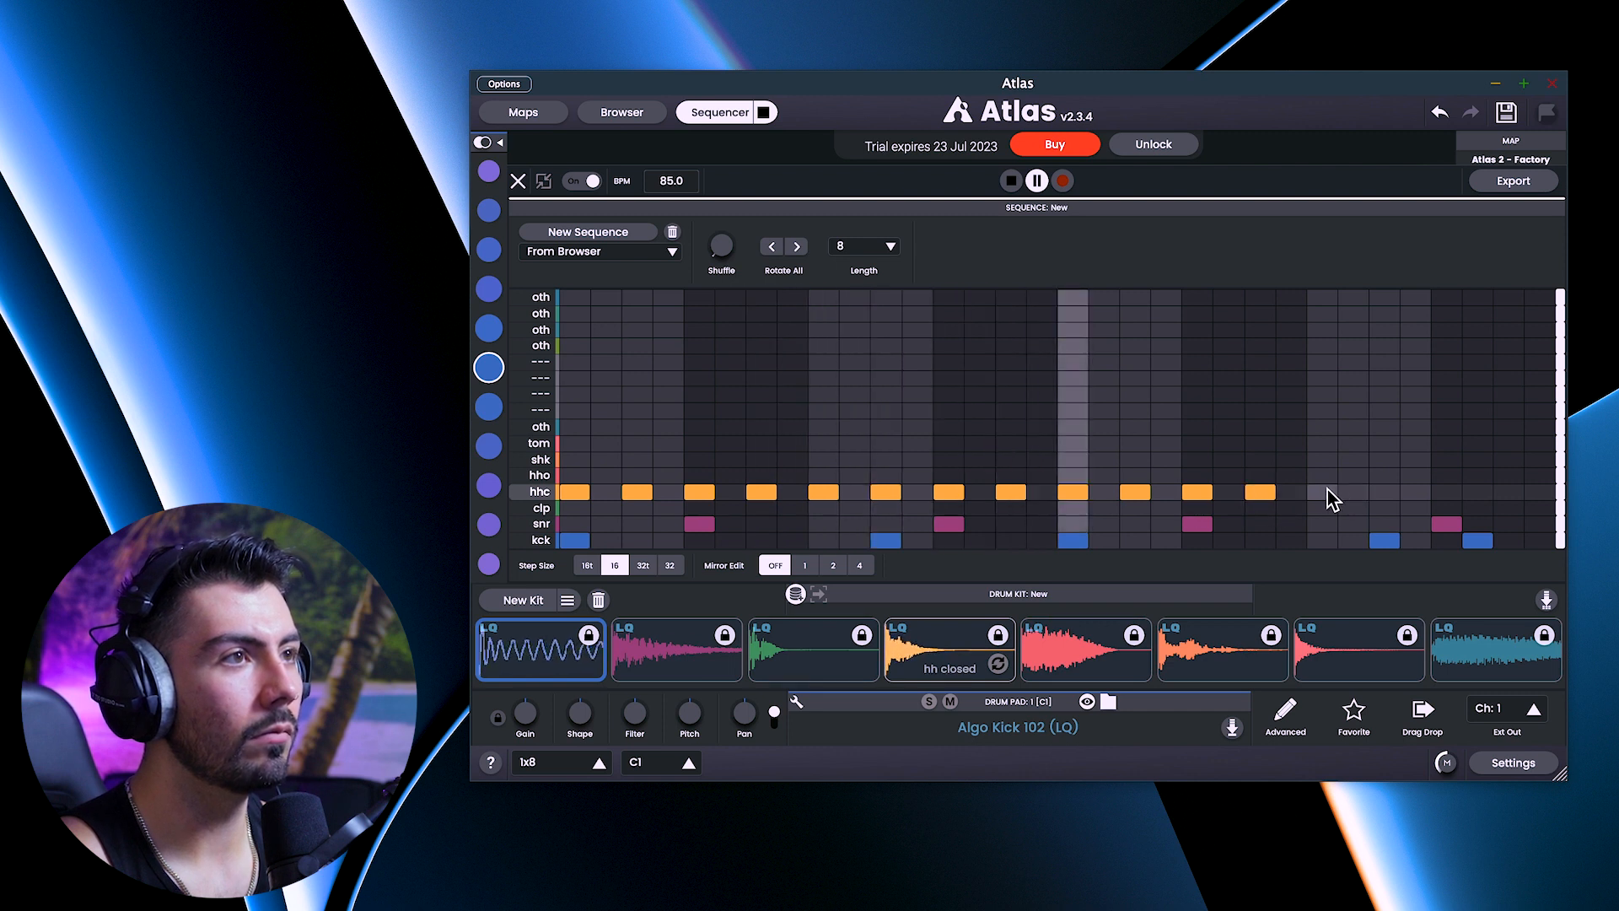
click(1384, 491)
click(1447, 491)
click(1478, 491)
click(1508, 492)
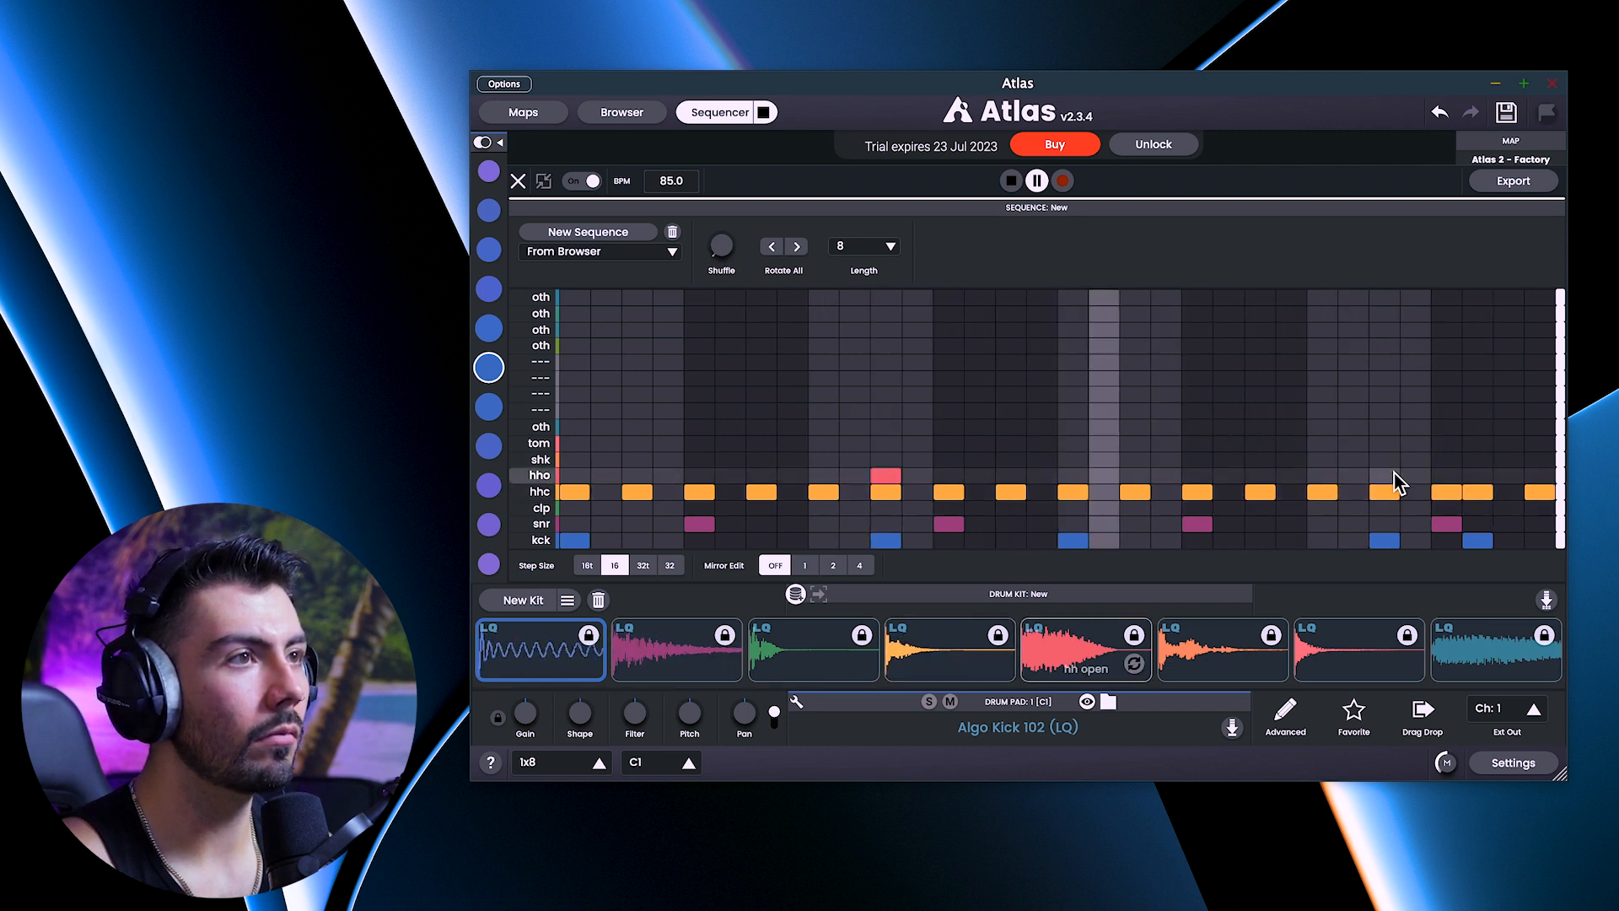
- Add open hi-hats on steps 11 and 27, and swap the open hi-hat pad's sample for Algo Hat Open 031
click(1393, 475)
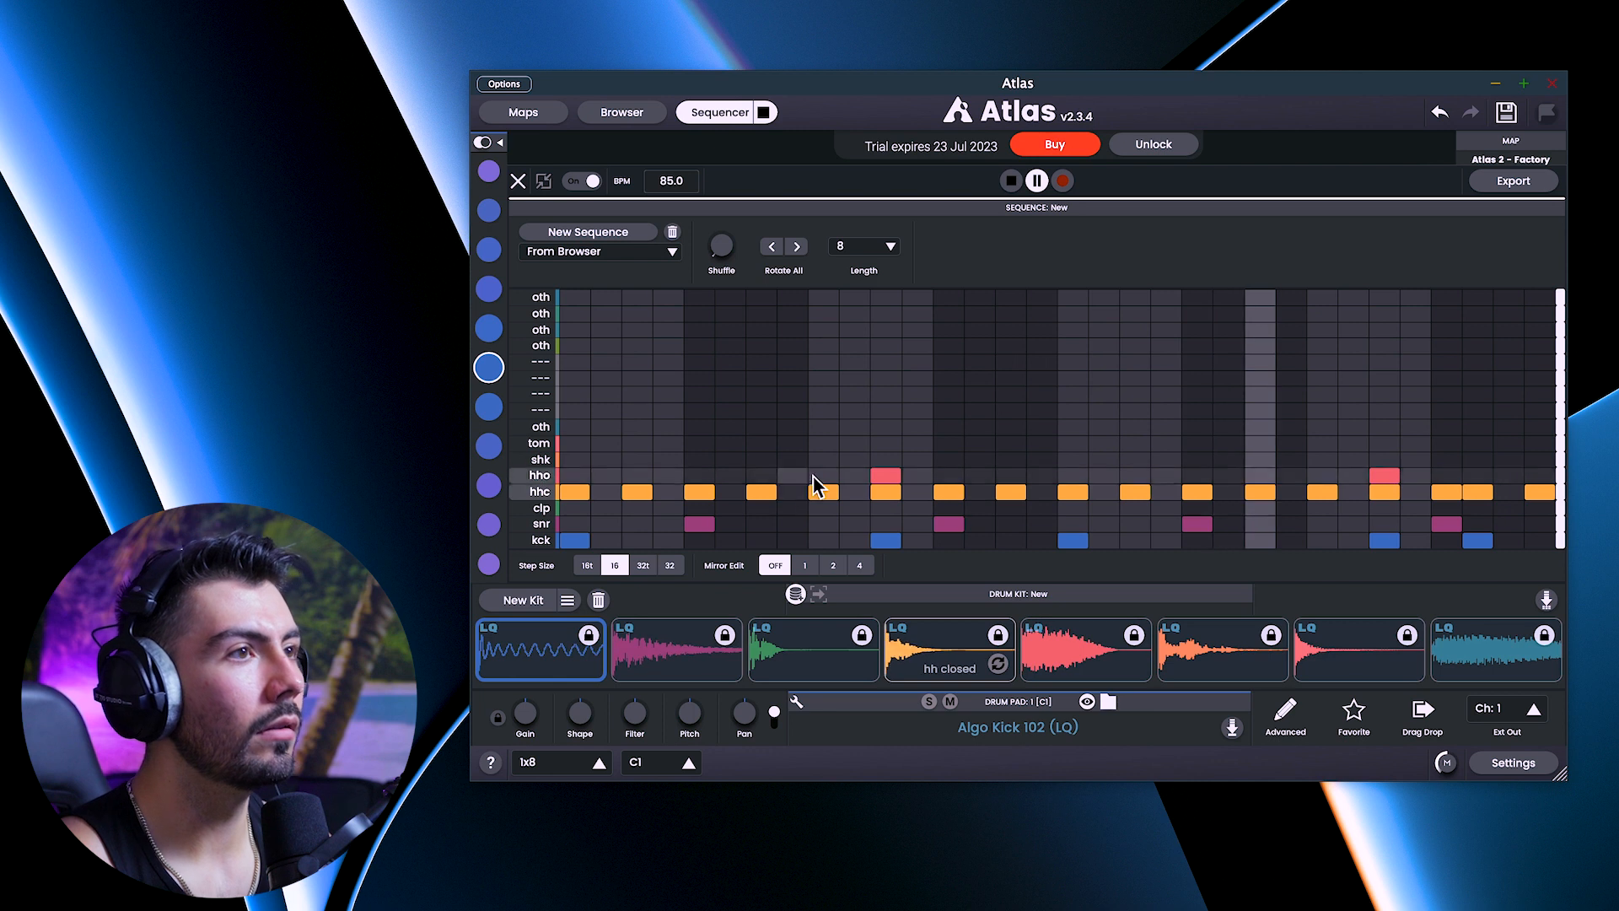
key(space)
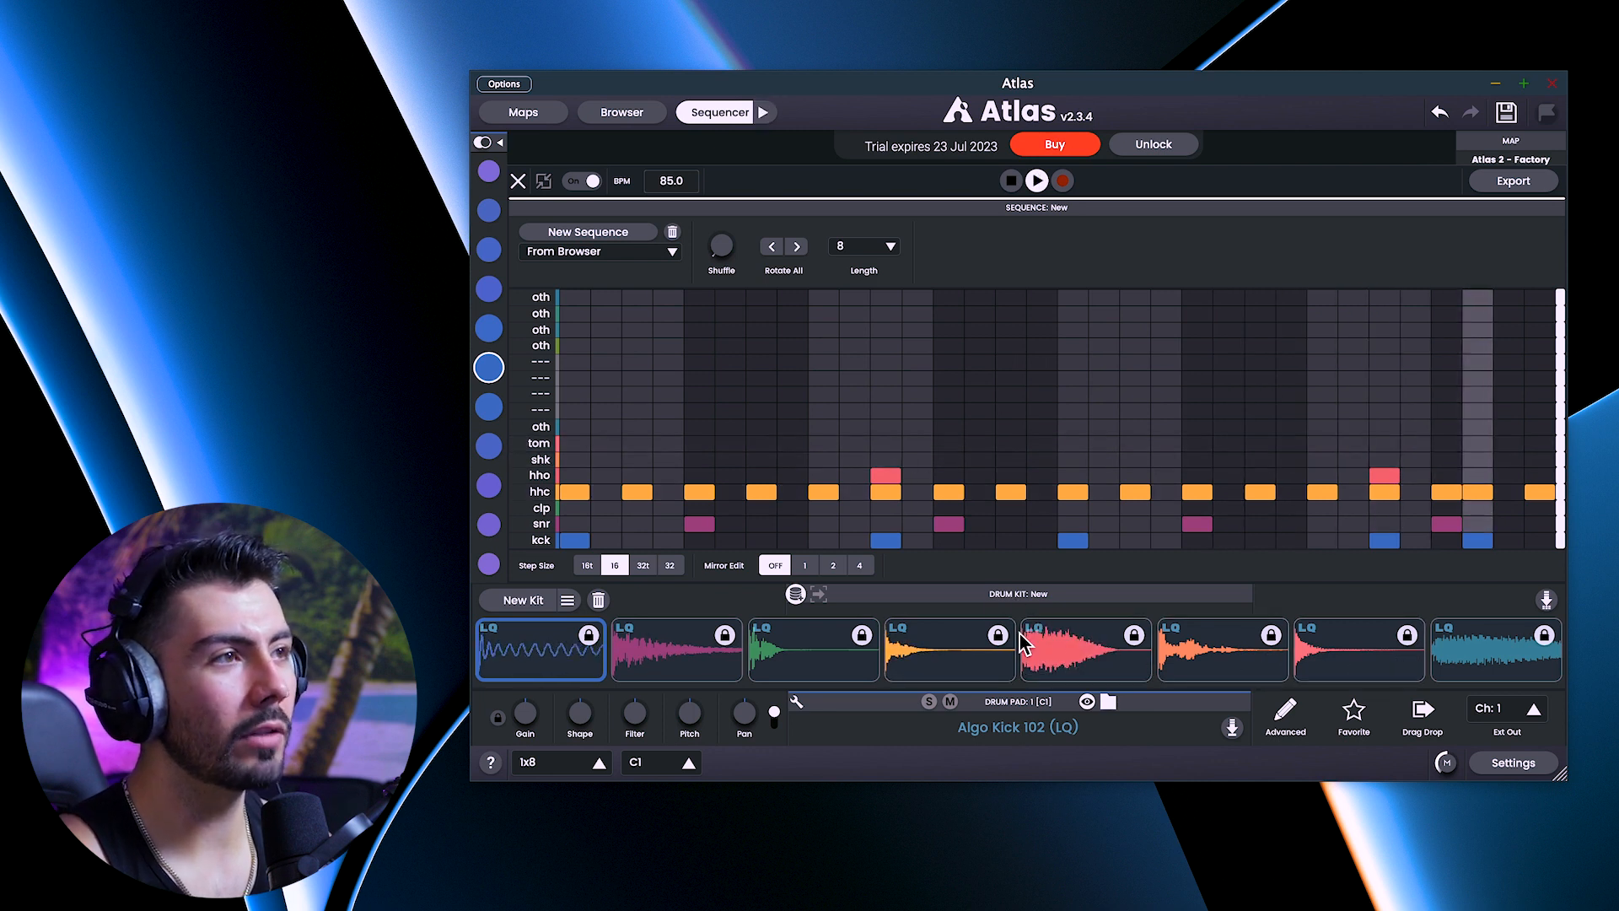
click(1131, 645)
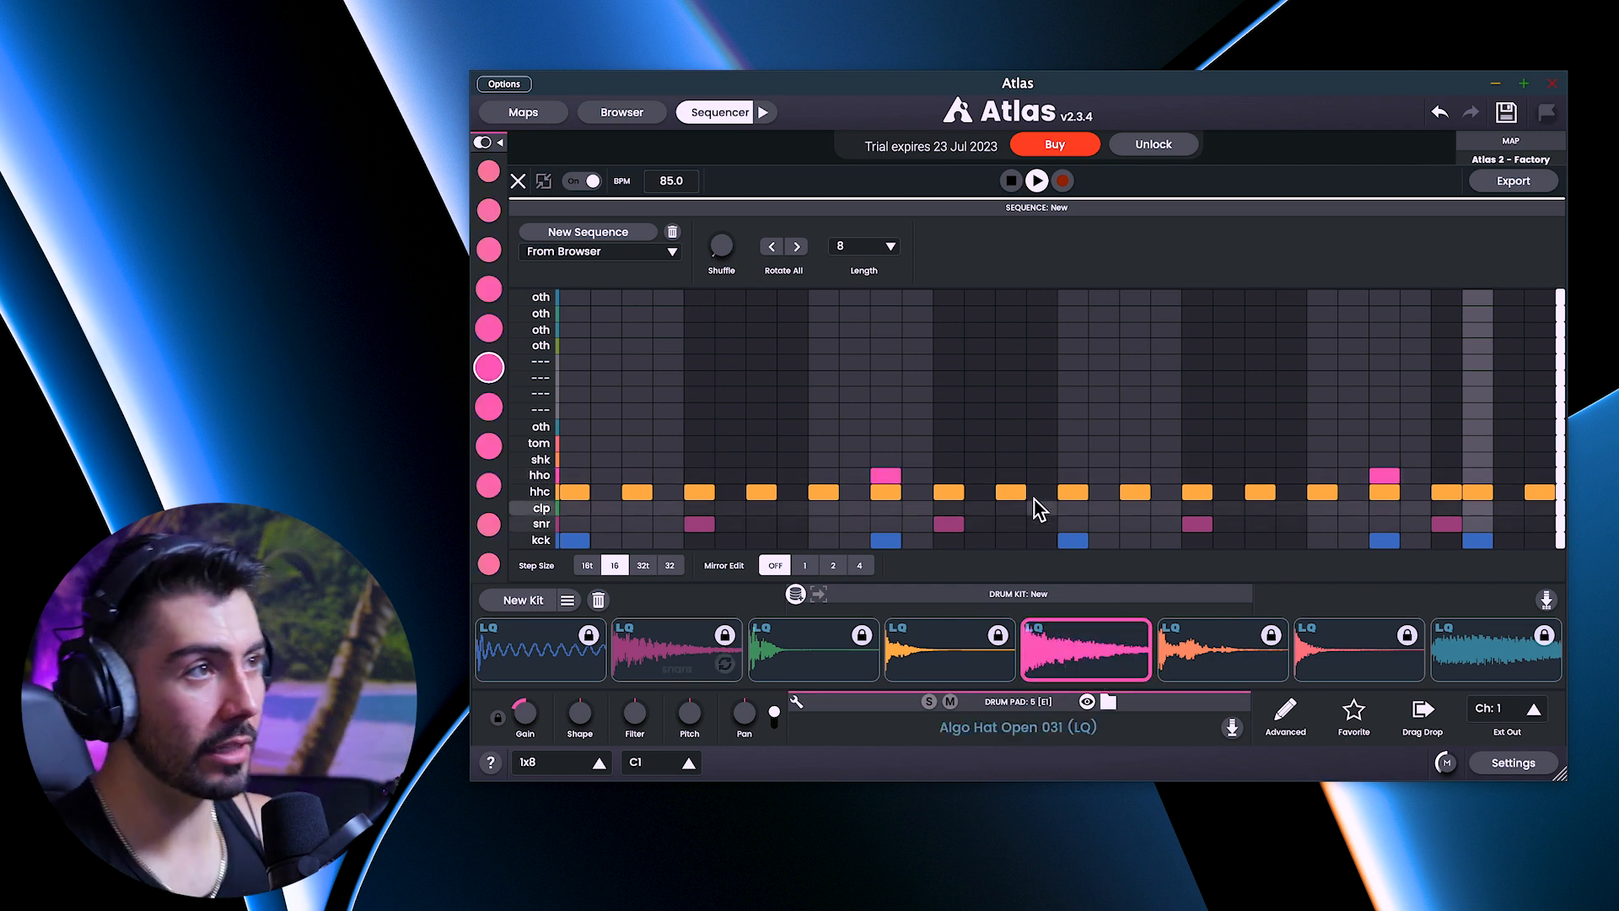
key(space)
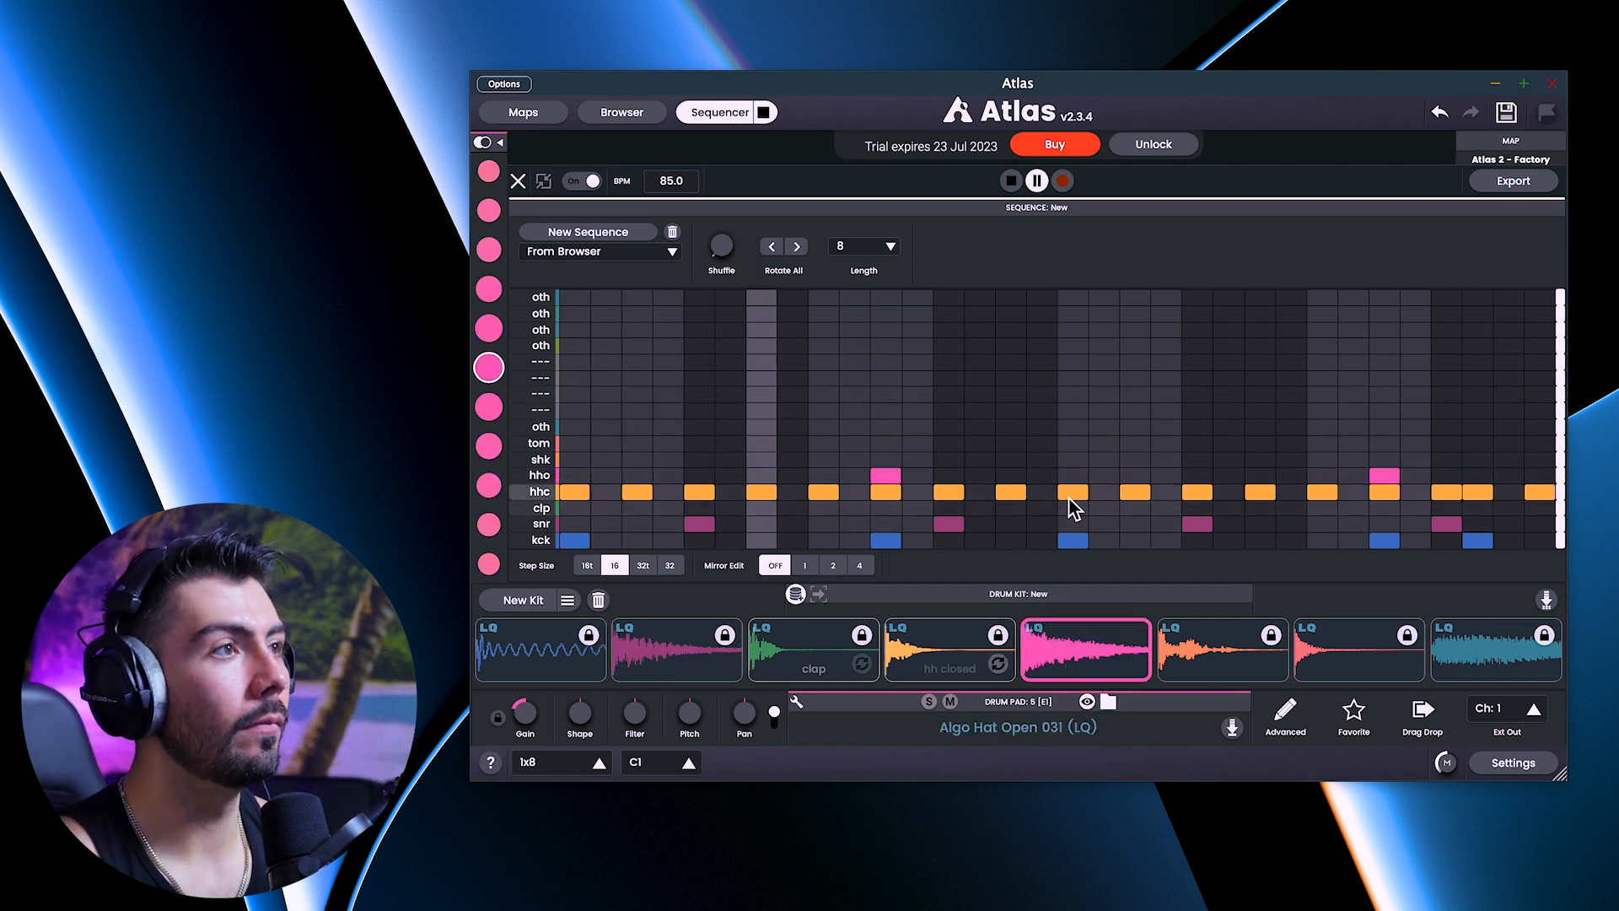
key(space)
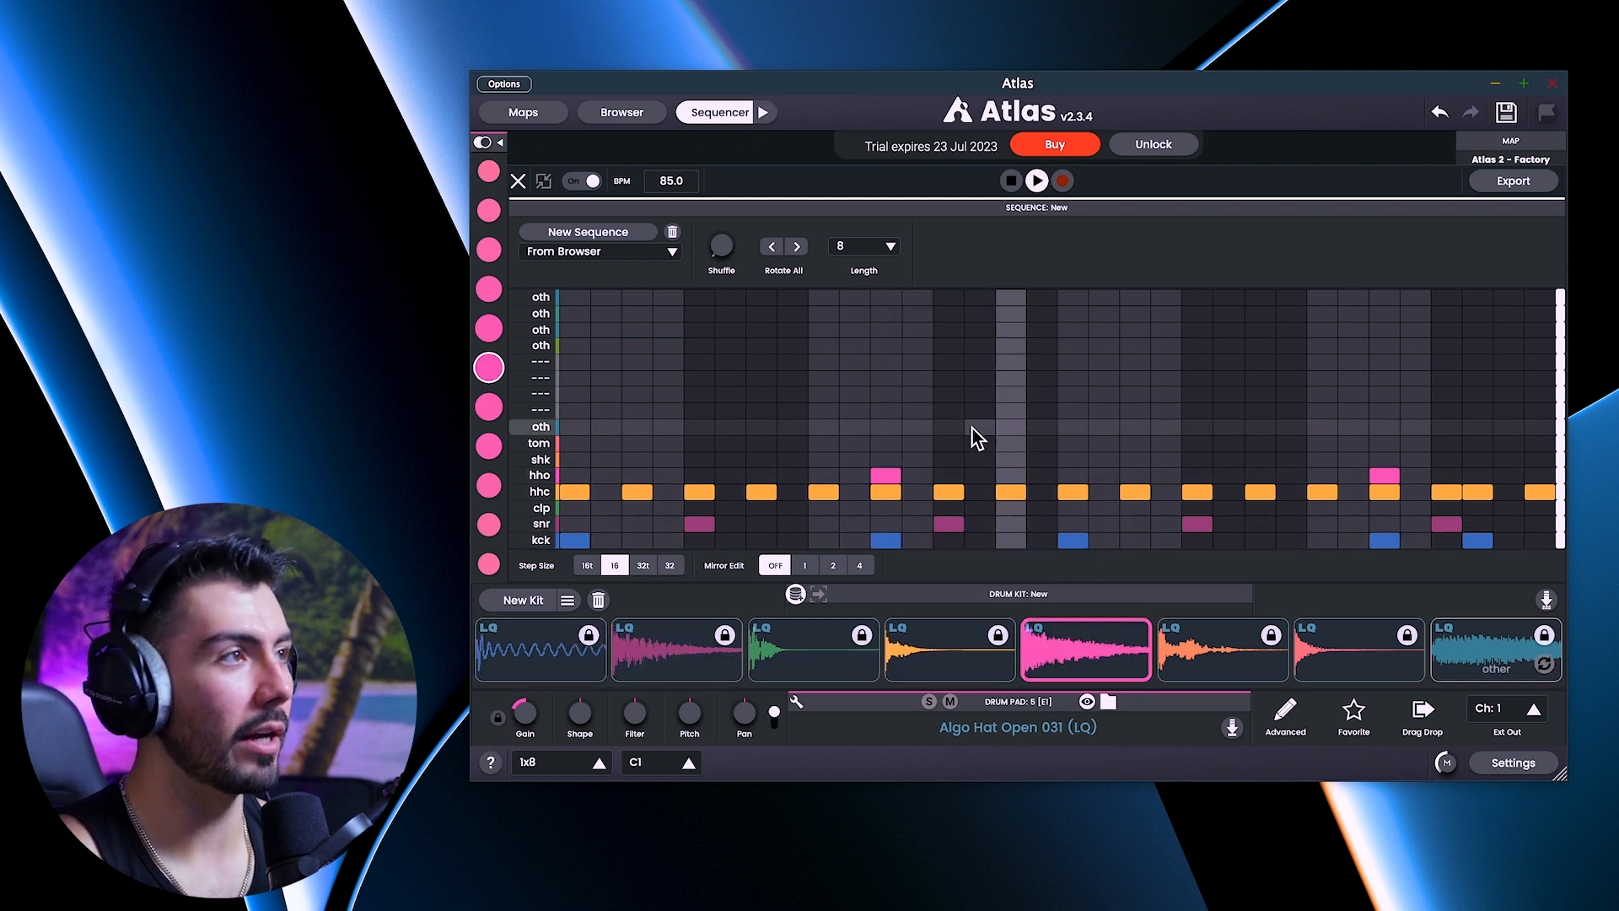
- Add shaker hits on every fourth step from step 1 to 29, plus one on step 30
key(space)
click(699, 459)
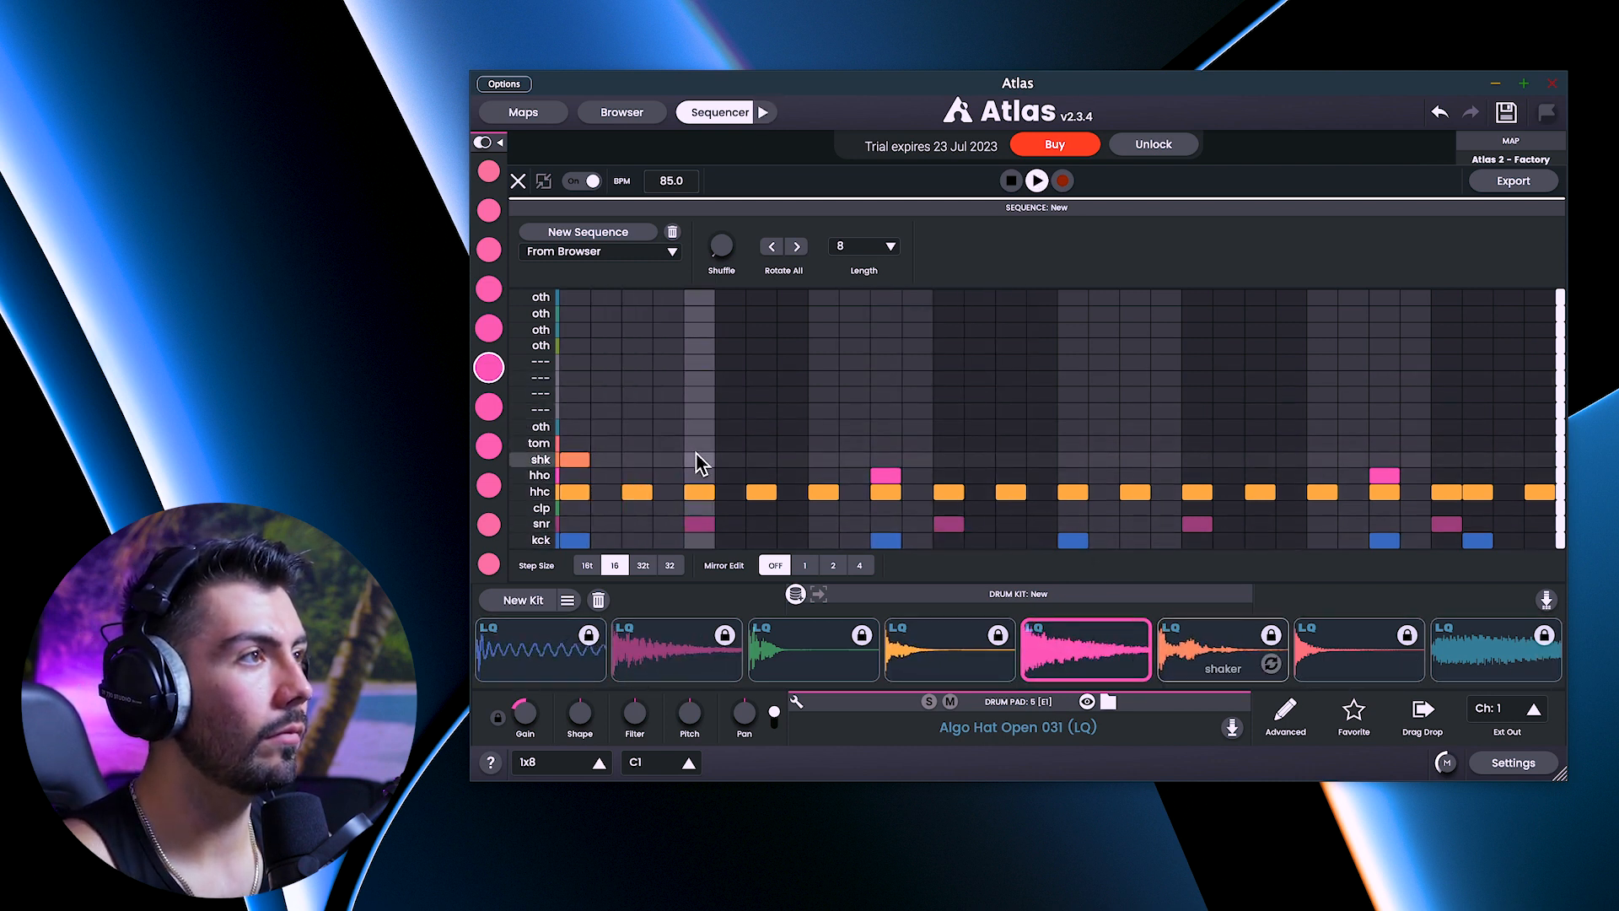
click(823, 459)
click(948, 460)
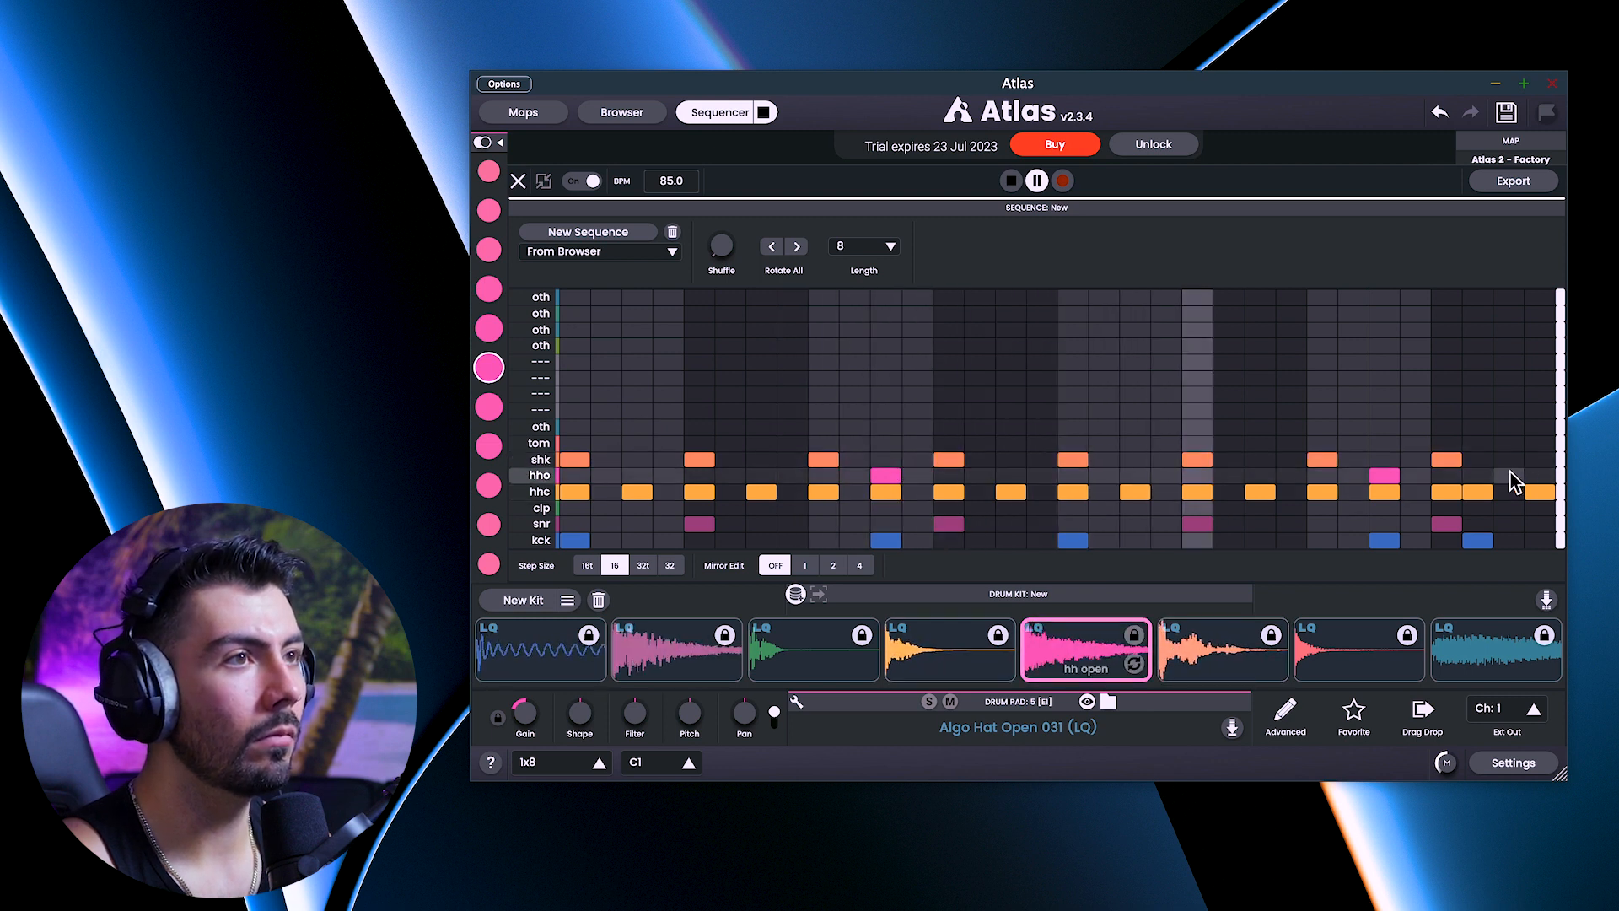
click(1478, 461)
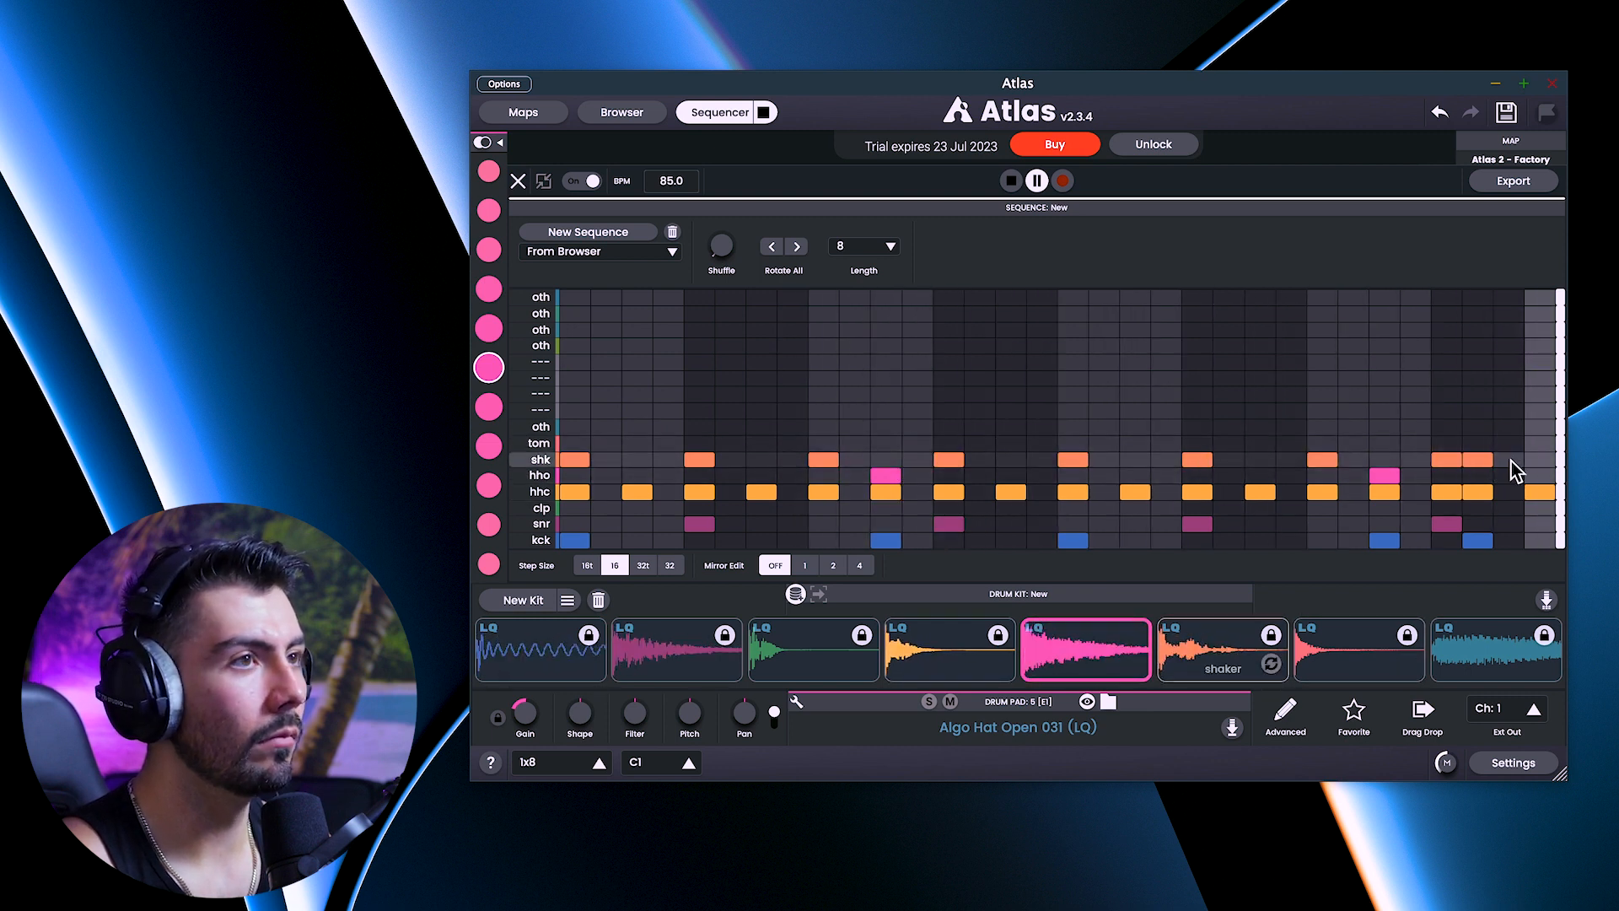
key(space)
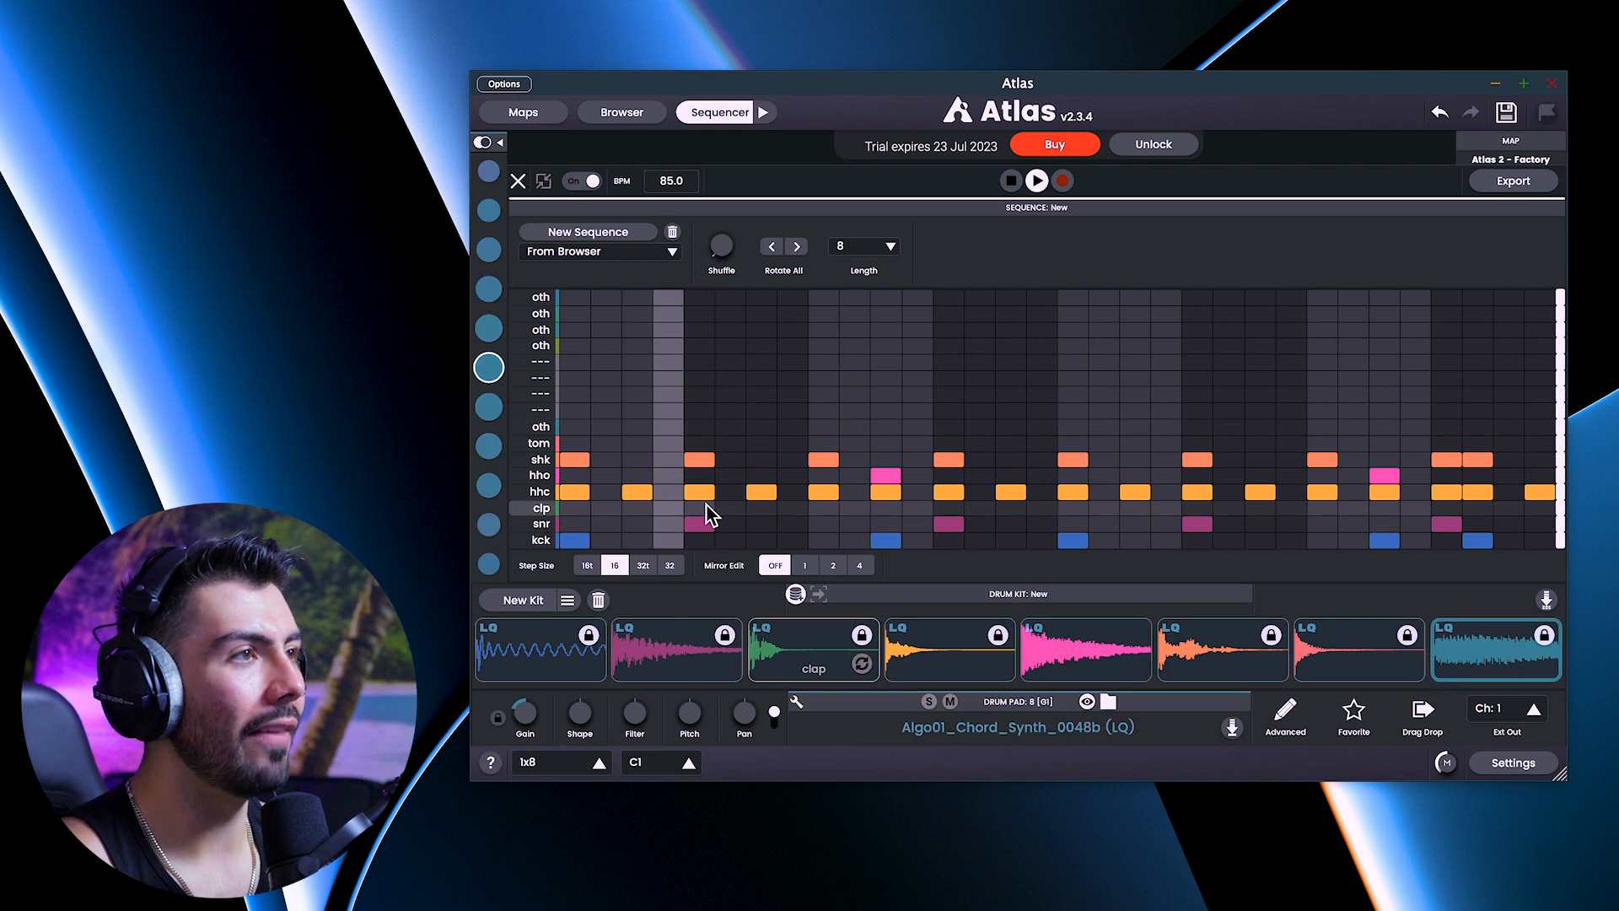
- Add claps on steps 13 and 29 and play the sequence briefly
click(943, 508)
click(1435, 508)
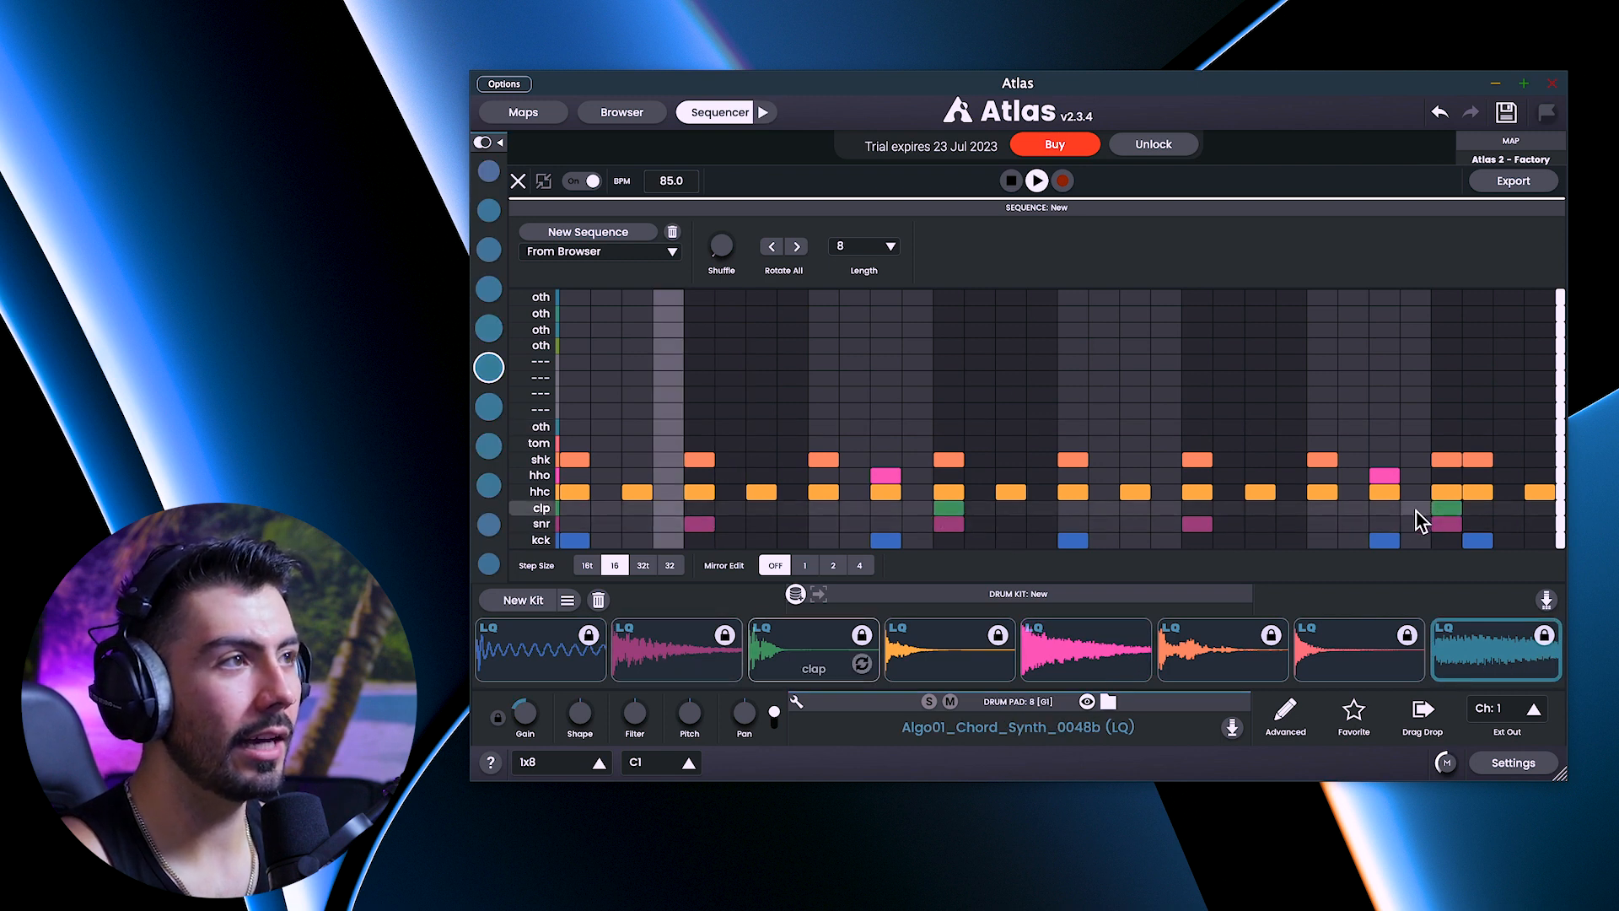
key(space)
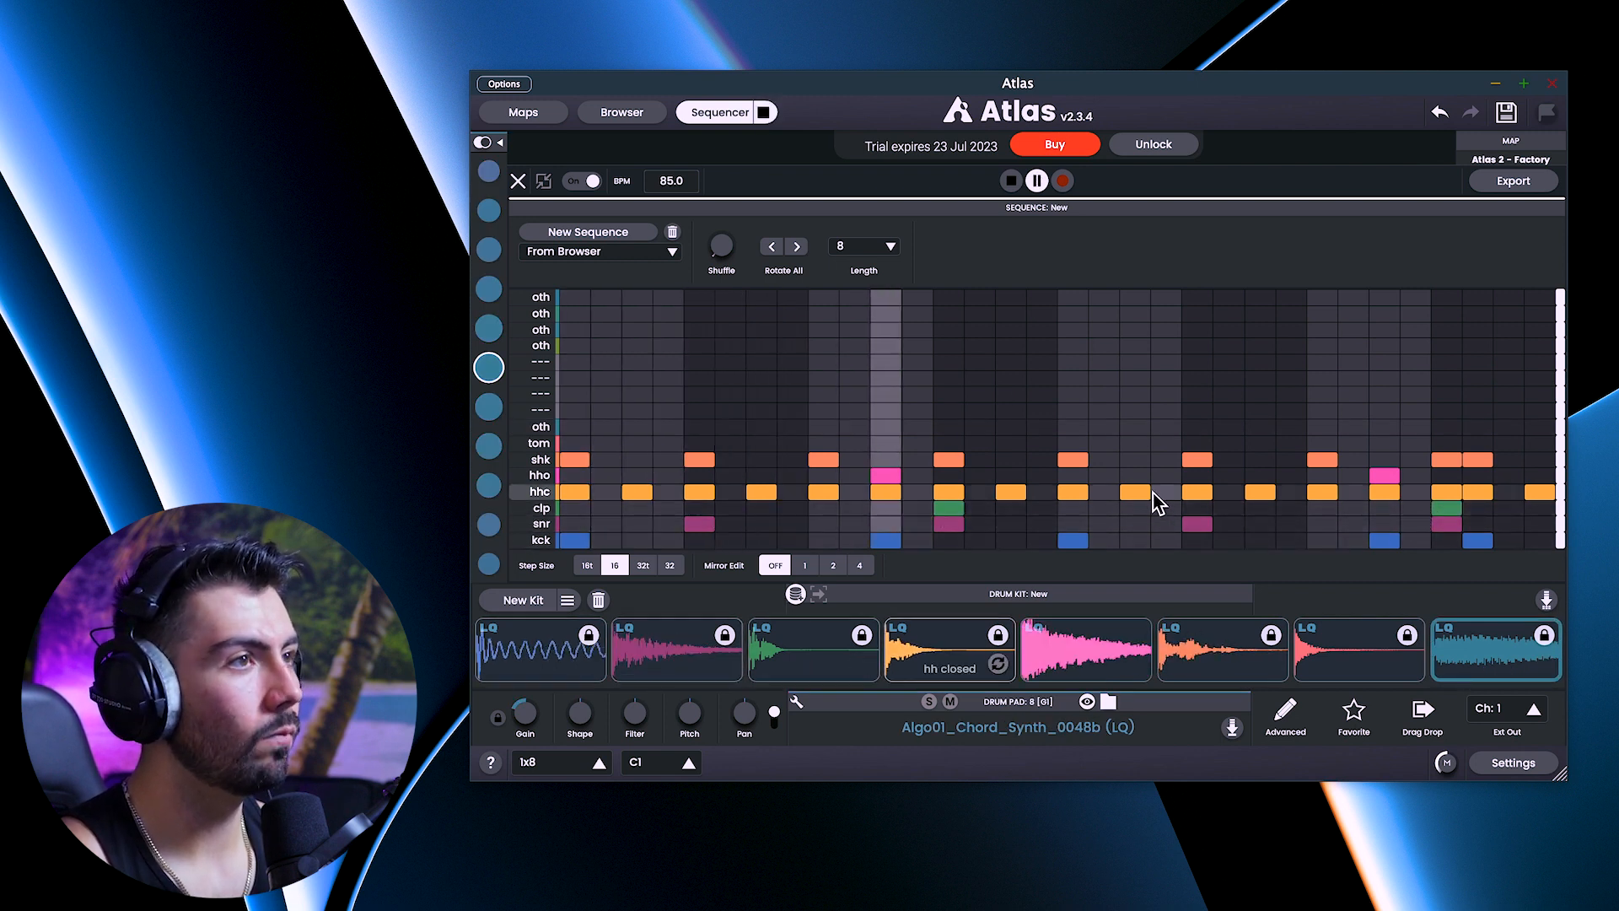
key(space)
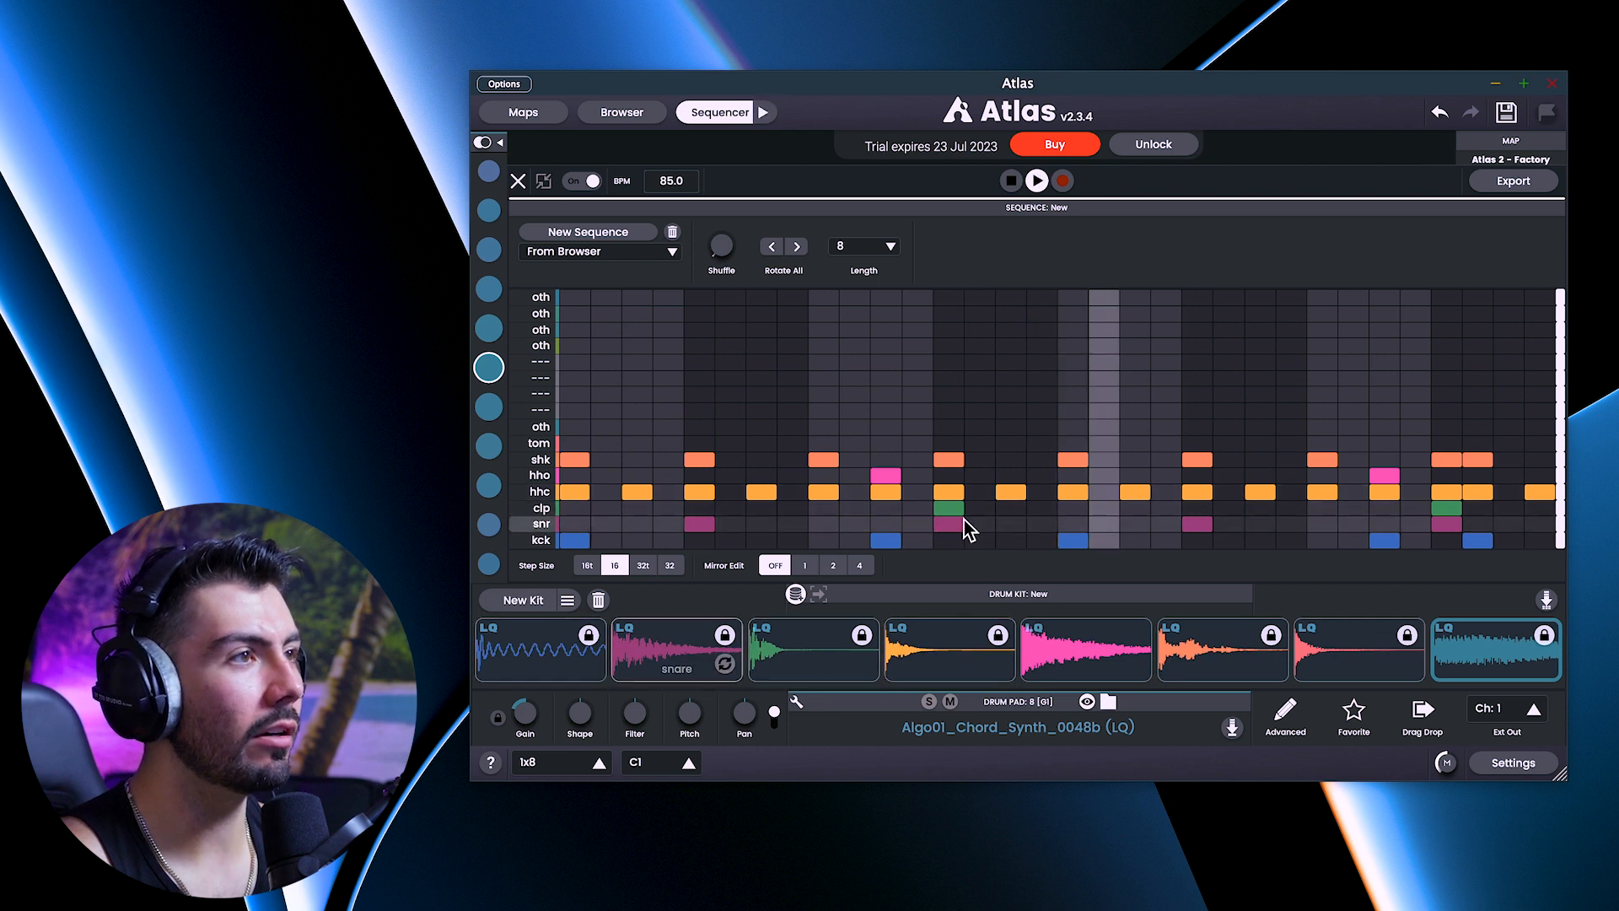
- Open the advanced sample controls for the clap pad and set its gain to about 0.88 dB during playback
click(784, 653)
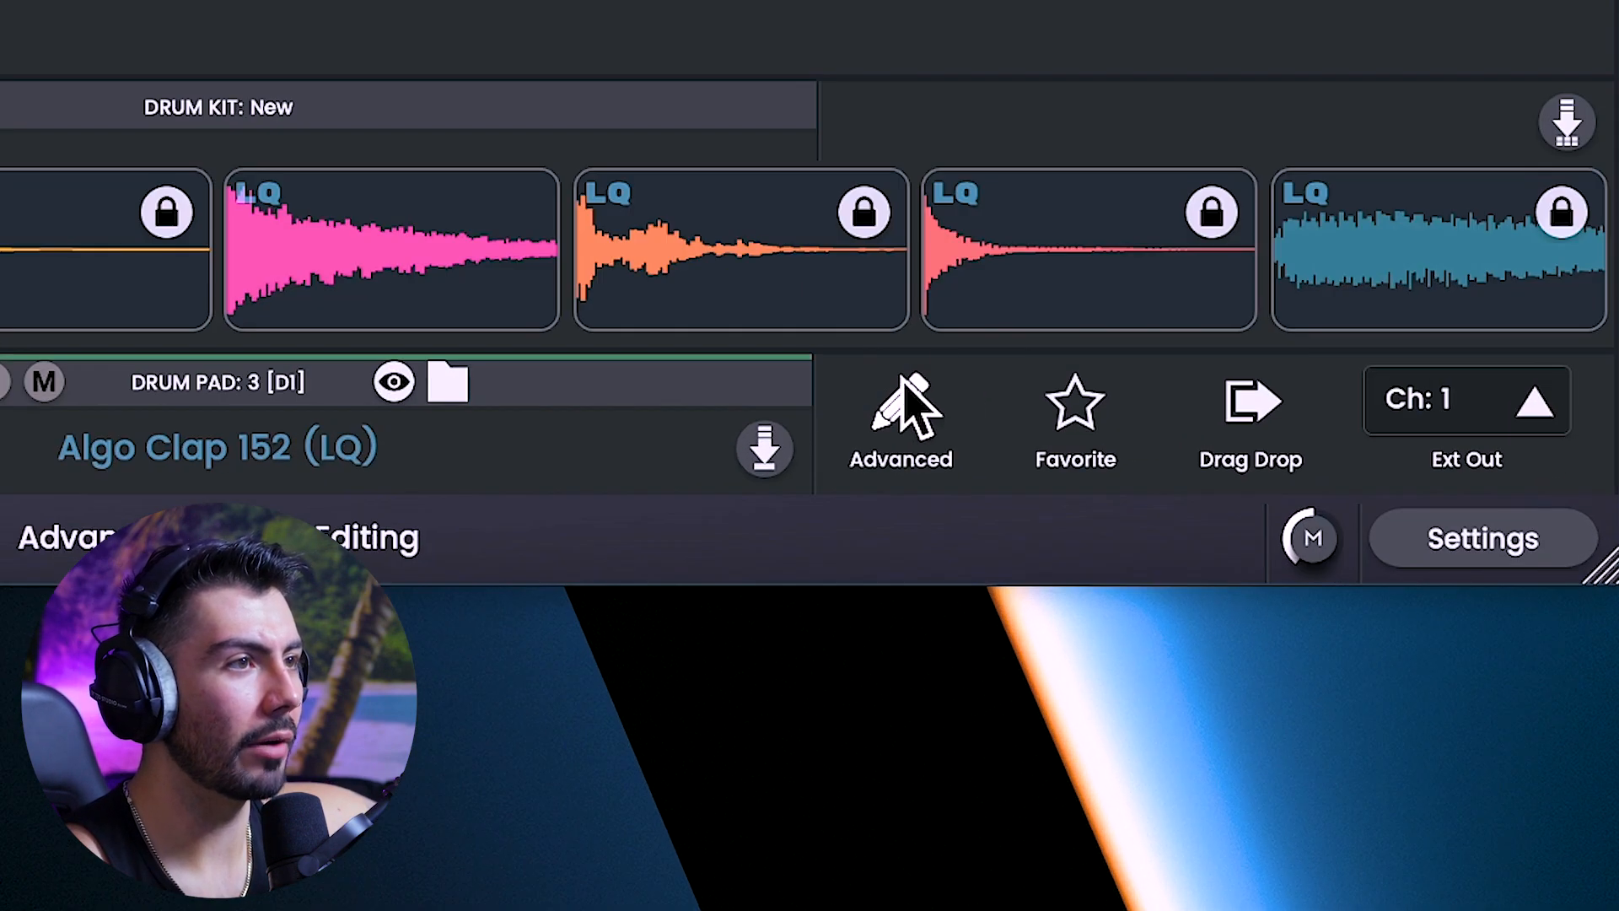
click(900, 414)
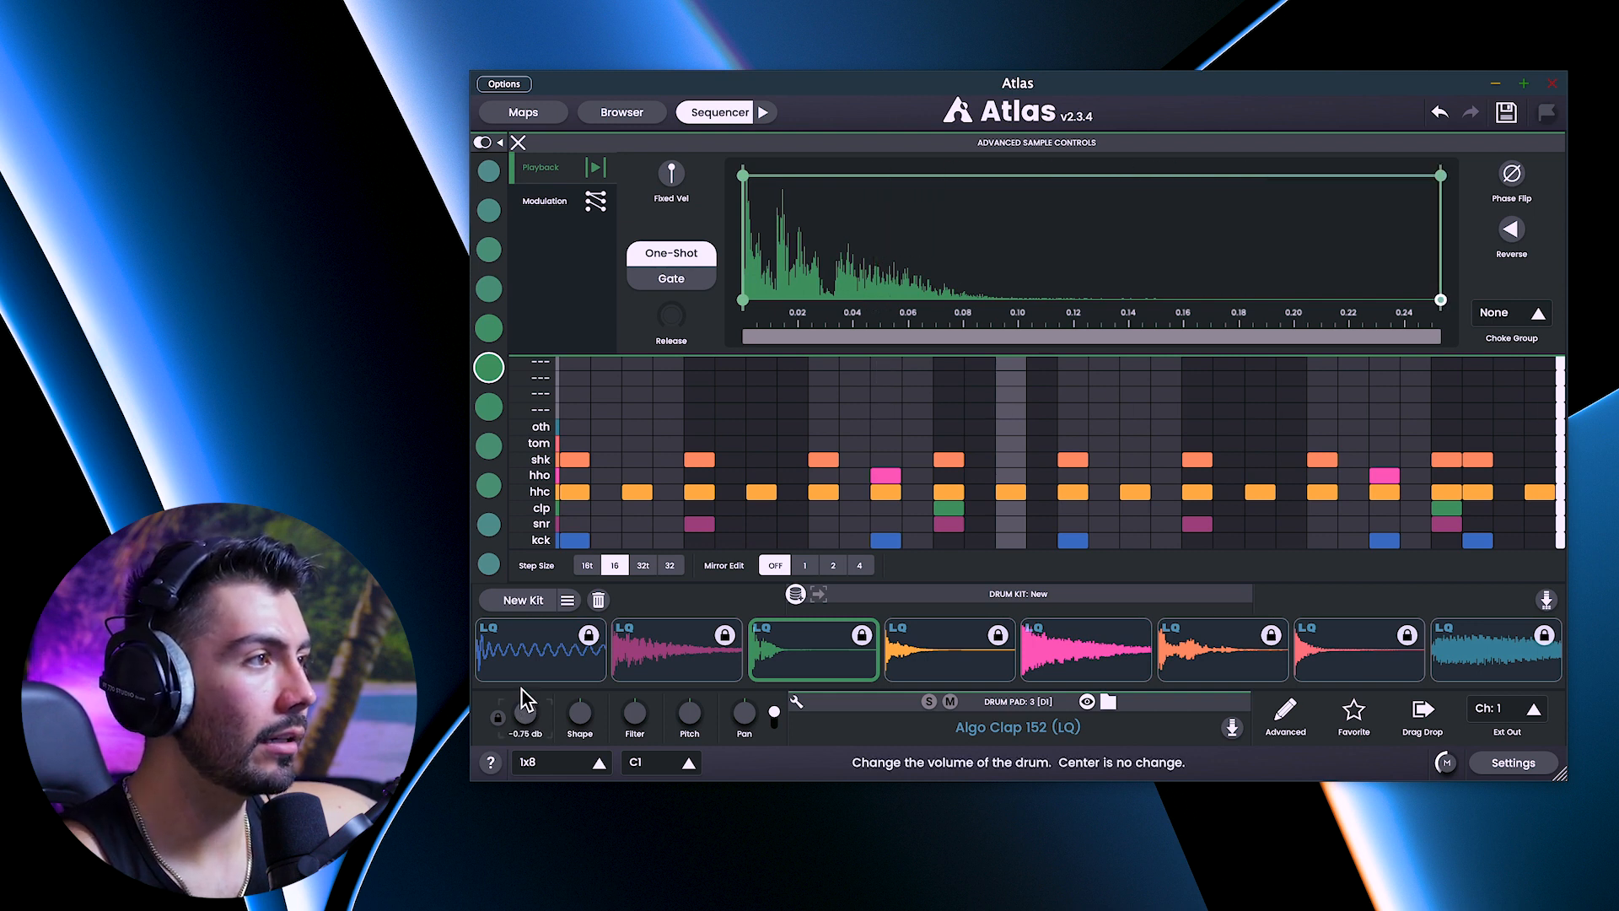
drag(521, 686, 532, 679)
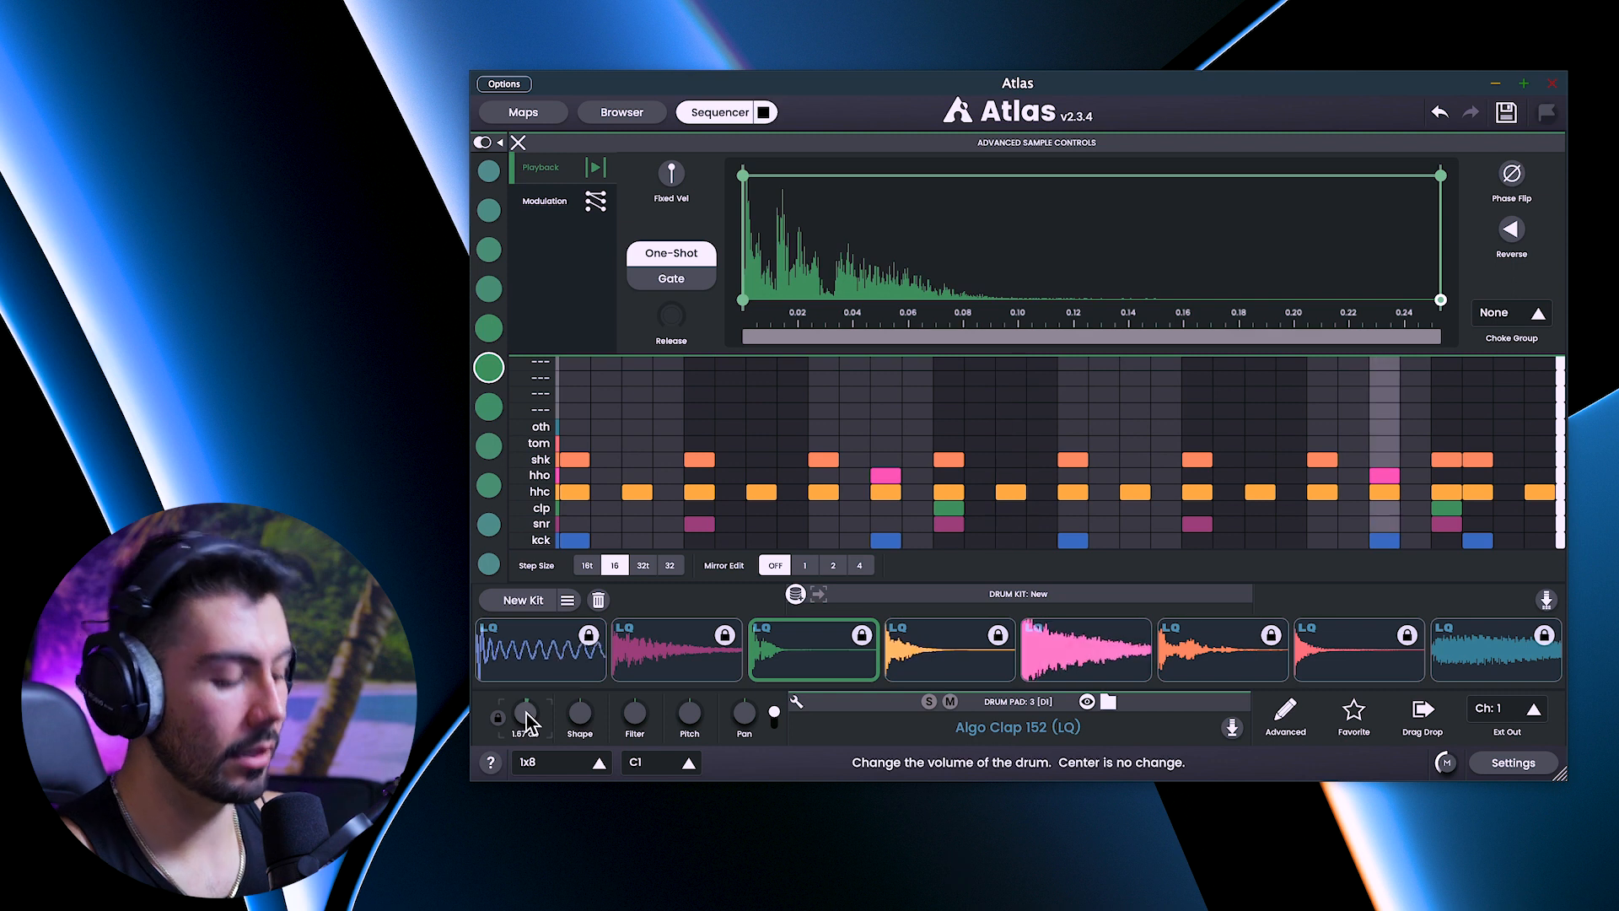
drag(529, 725, 542, 735)
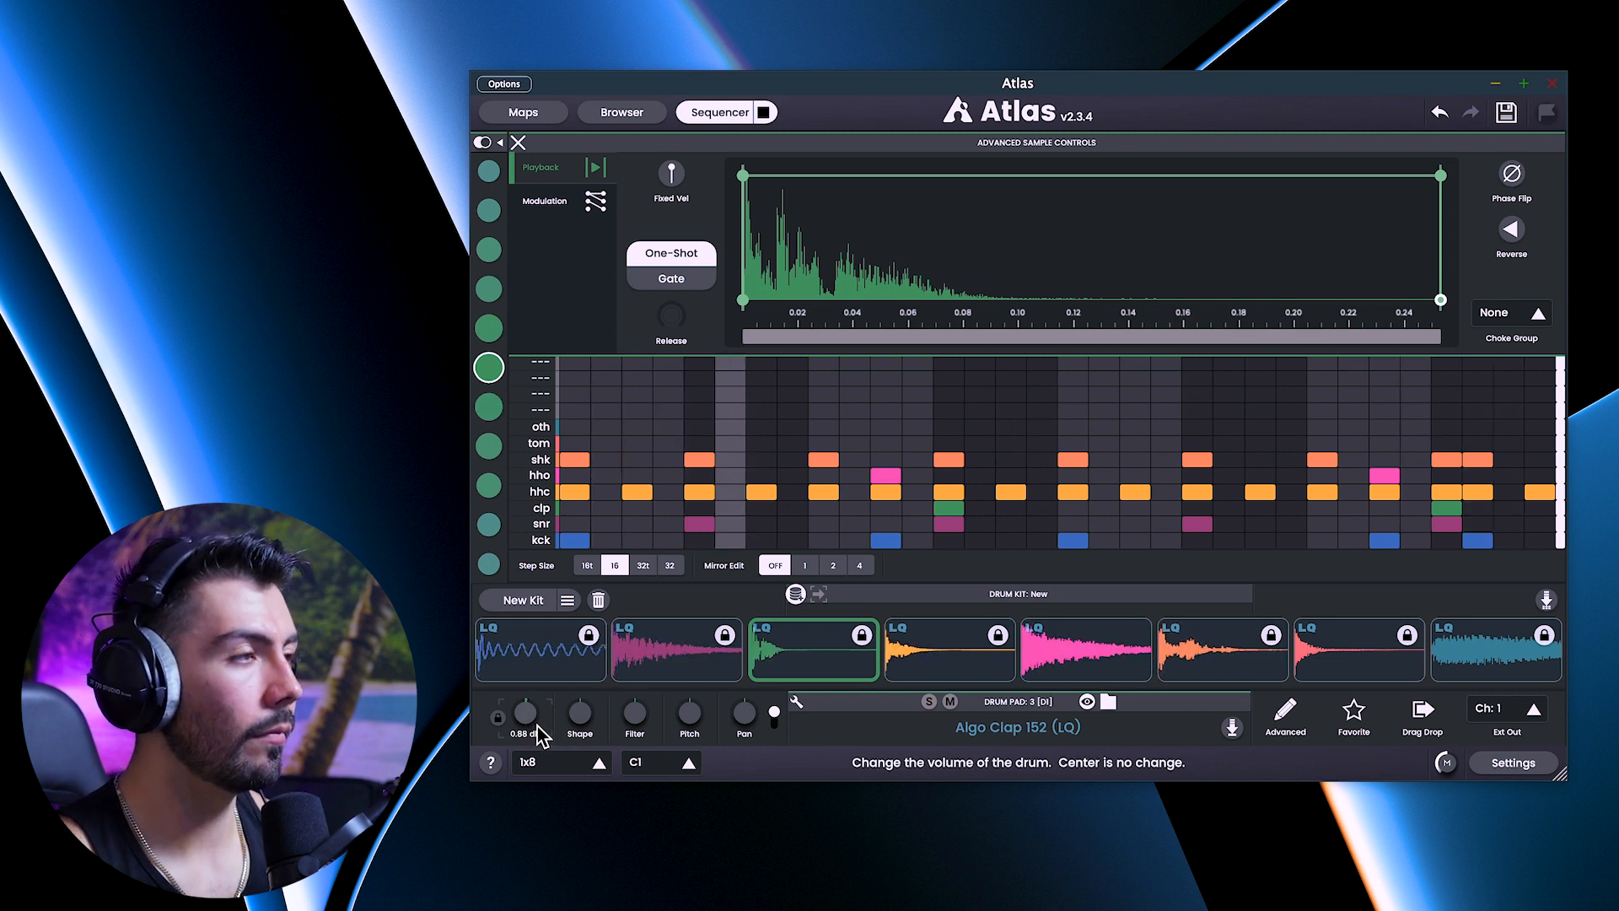
key(space)
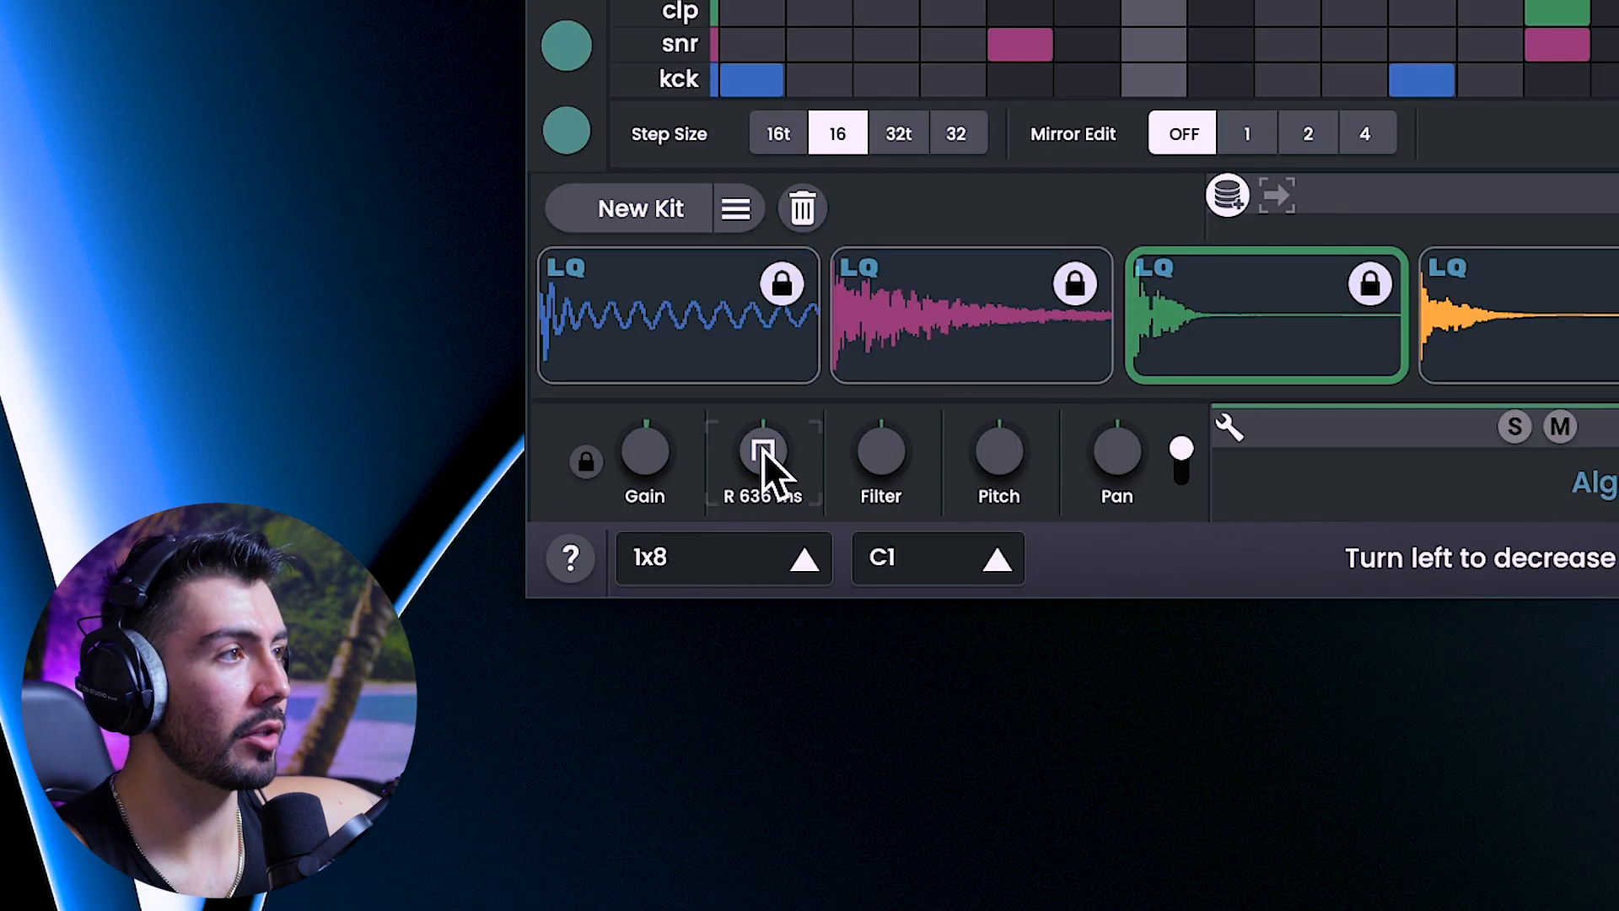
- Try reshaping the clap with an attack of about 107 ms
drag(762, 448, 761, 371)
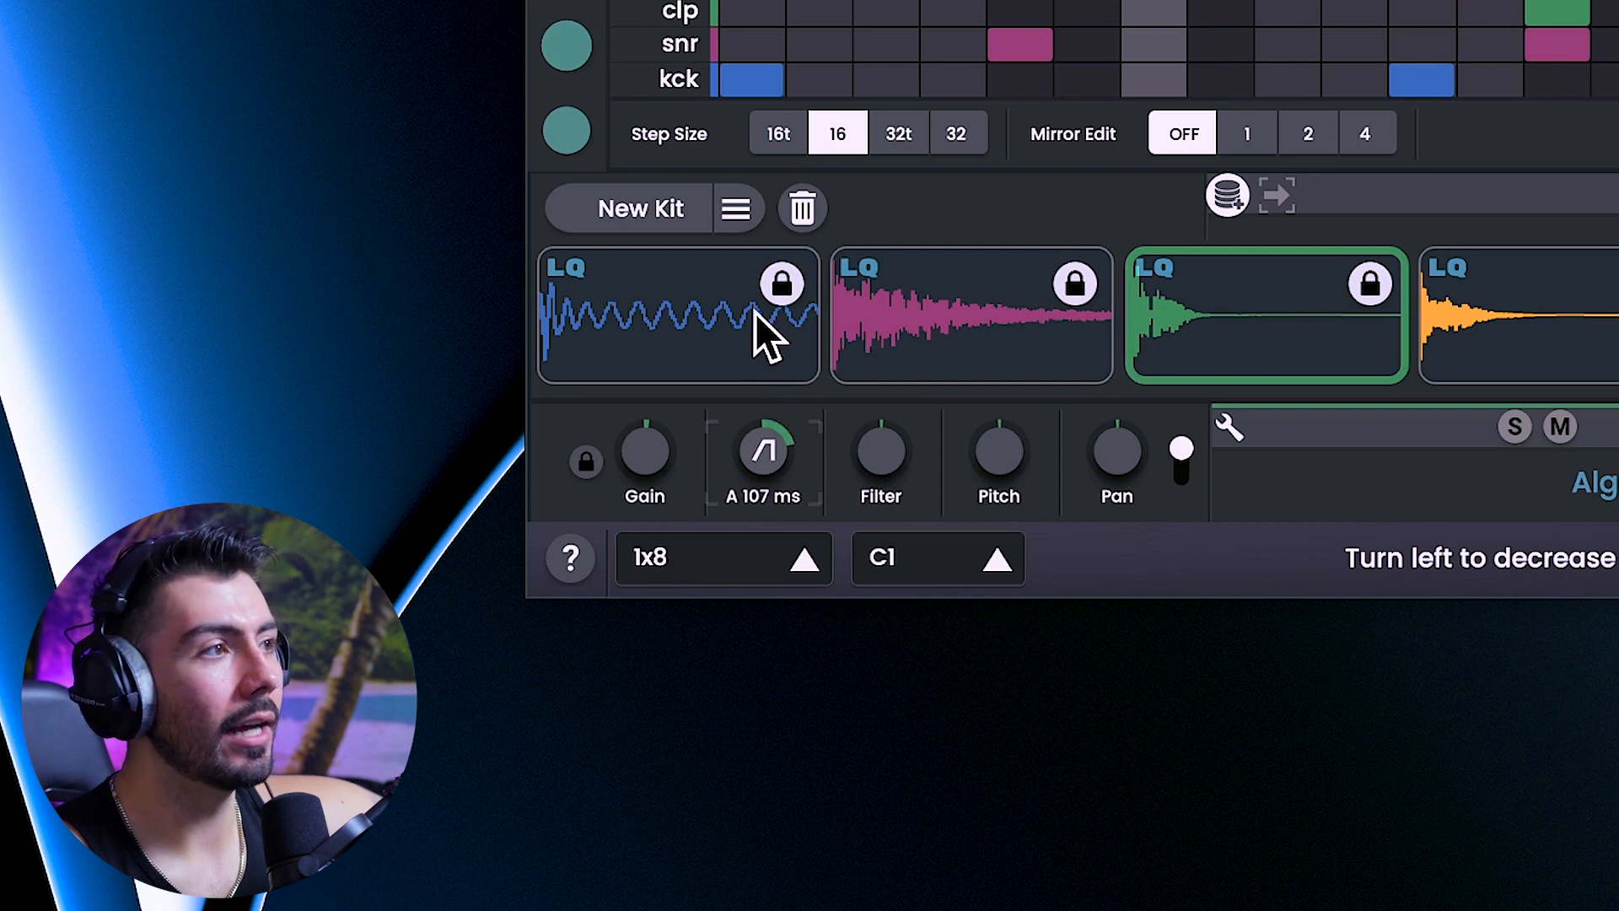
drag(748, 290, 776, 393)
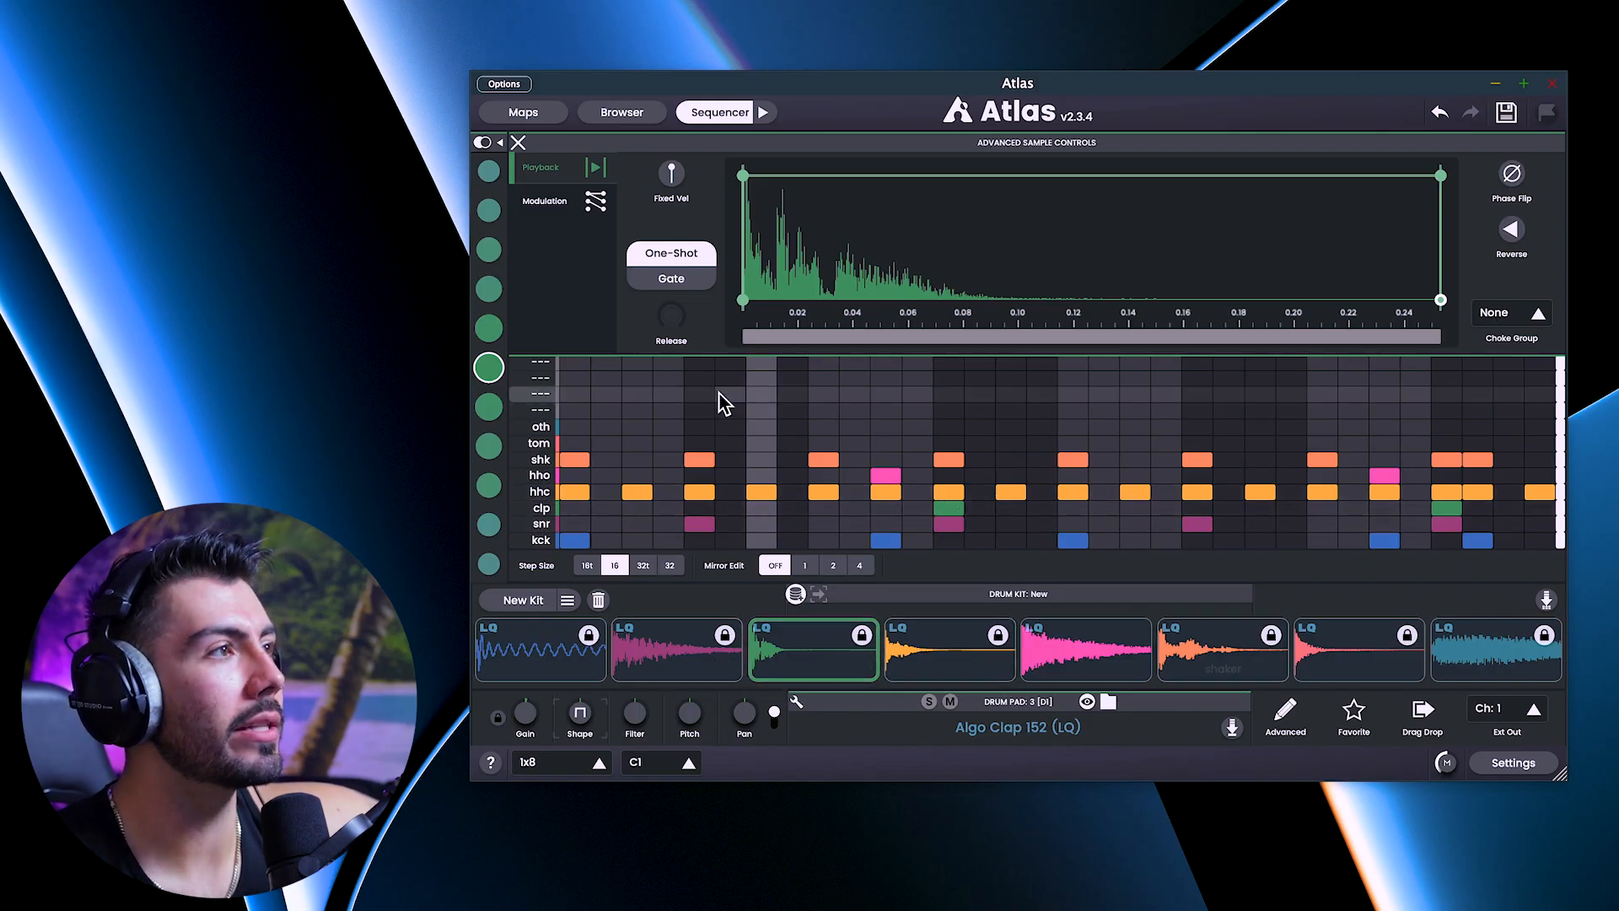
- Fill gaps in the closed hi-hat row with extra hits at varied, mostly lower velocities
click(609, 460)
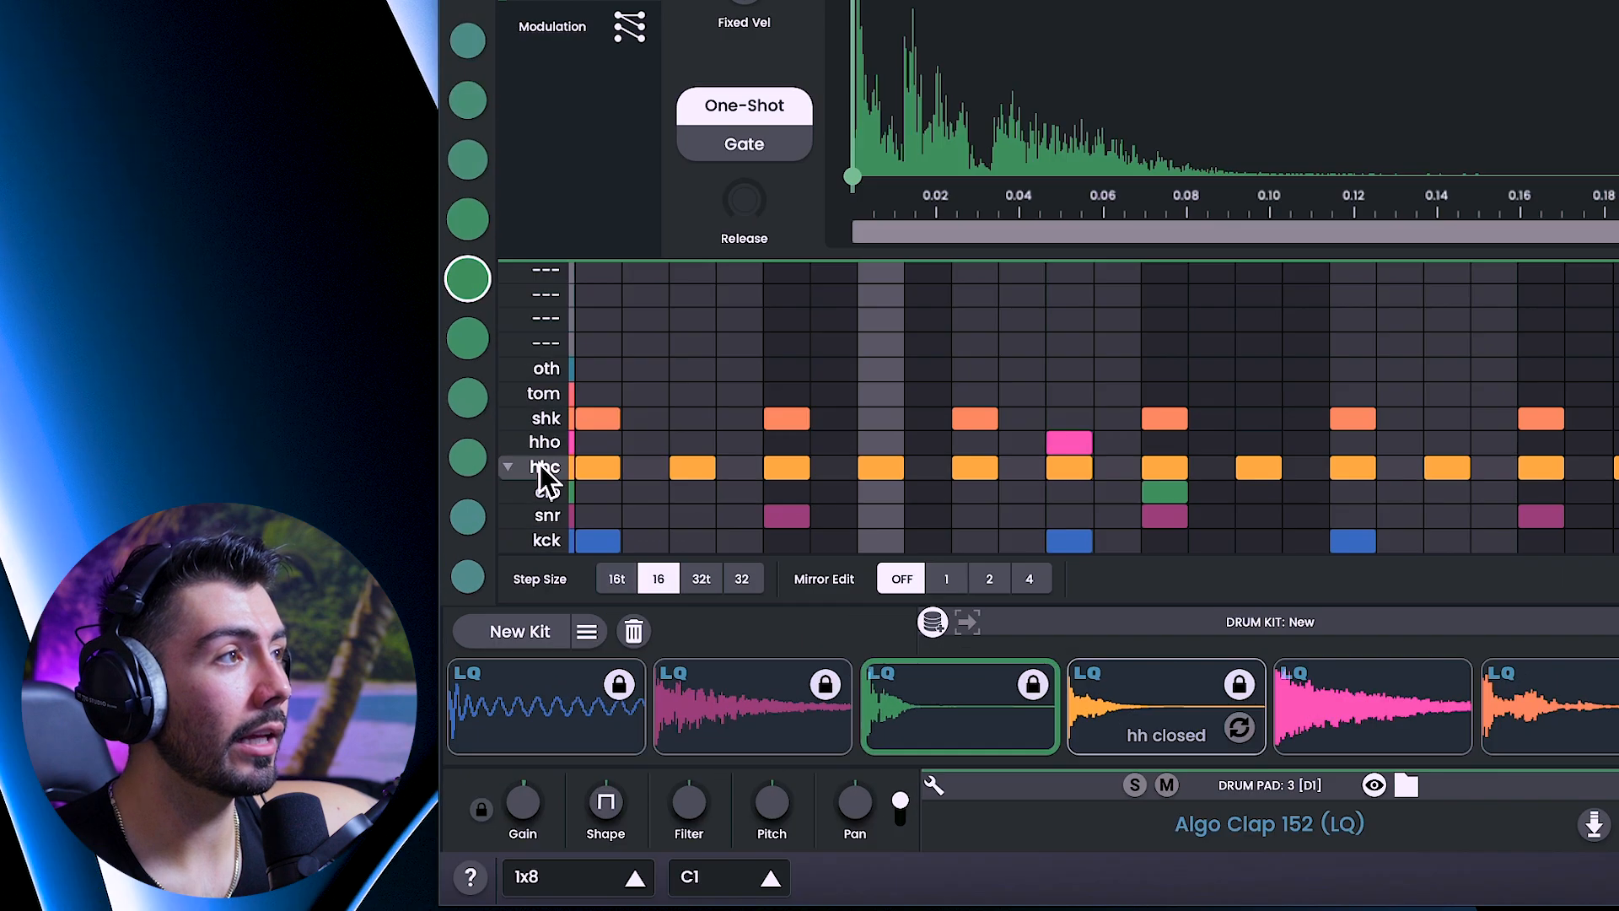
click(540, 491)
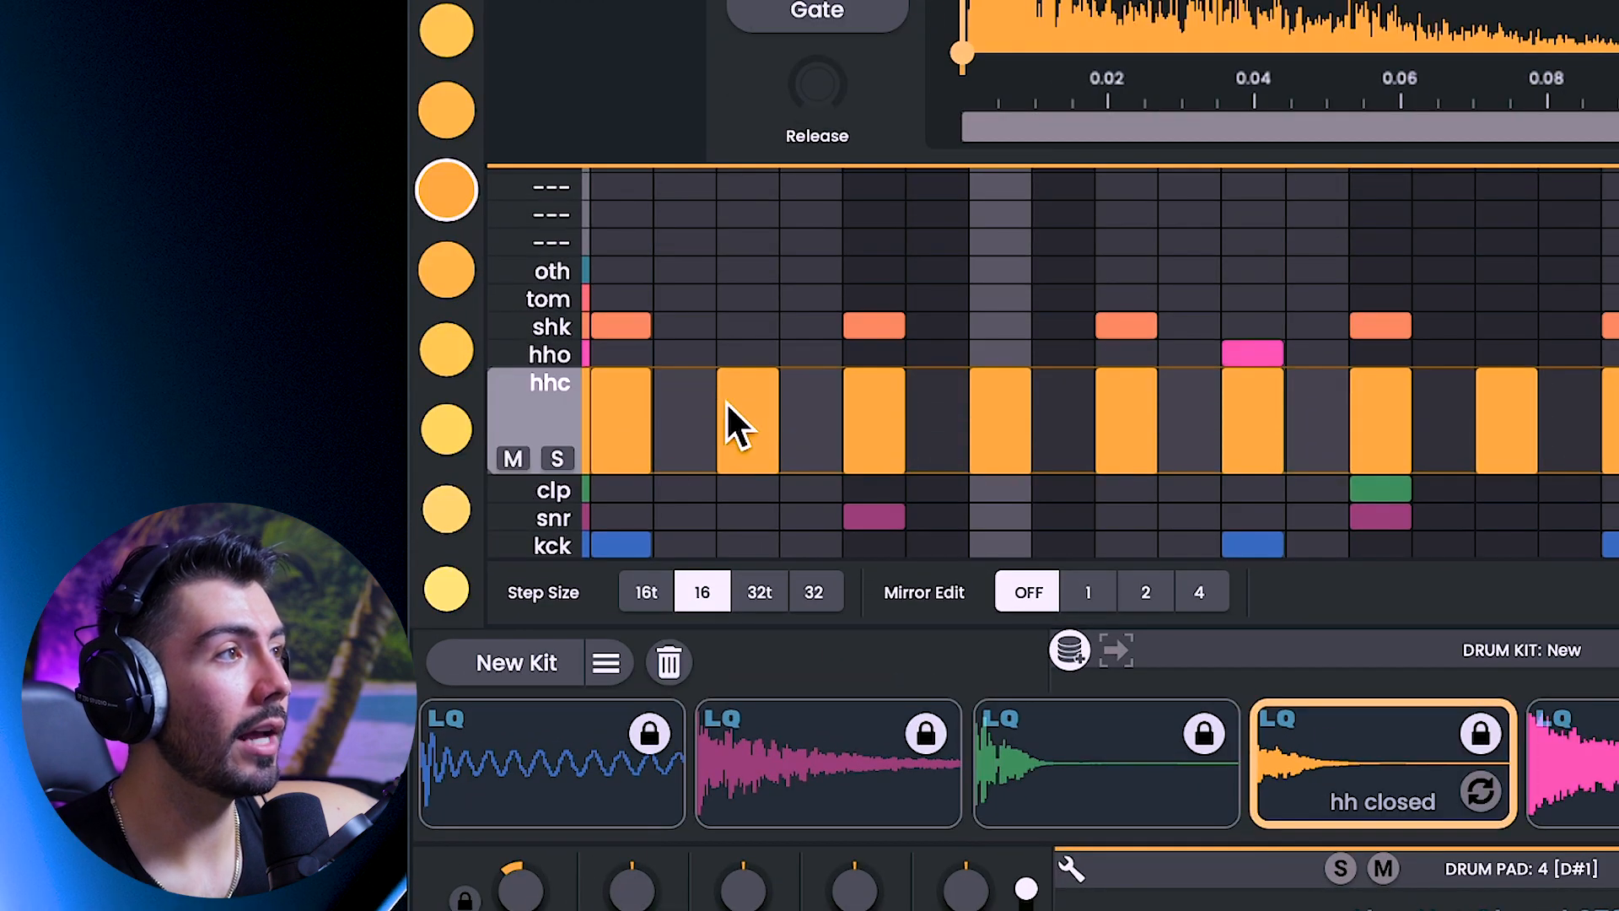
click(683, 435)
click(811, 420)
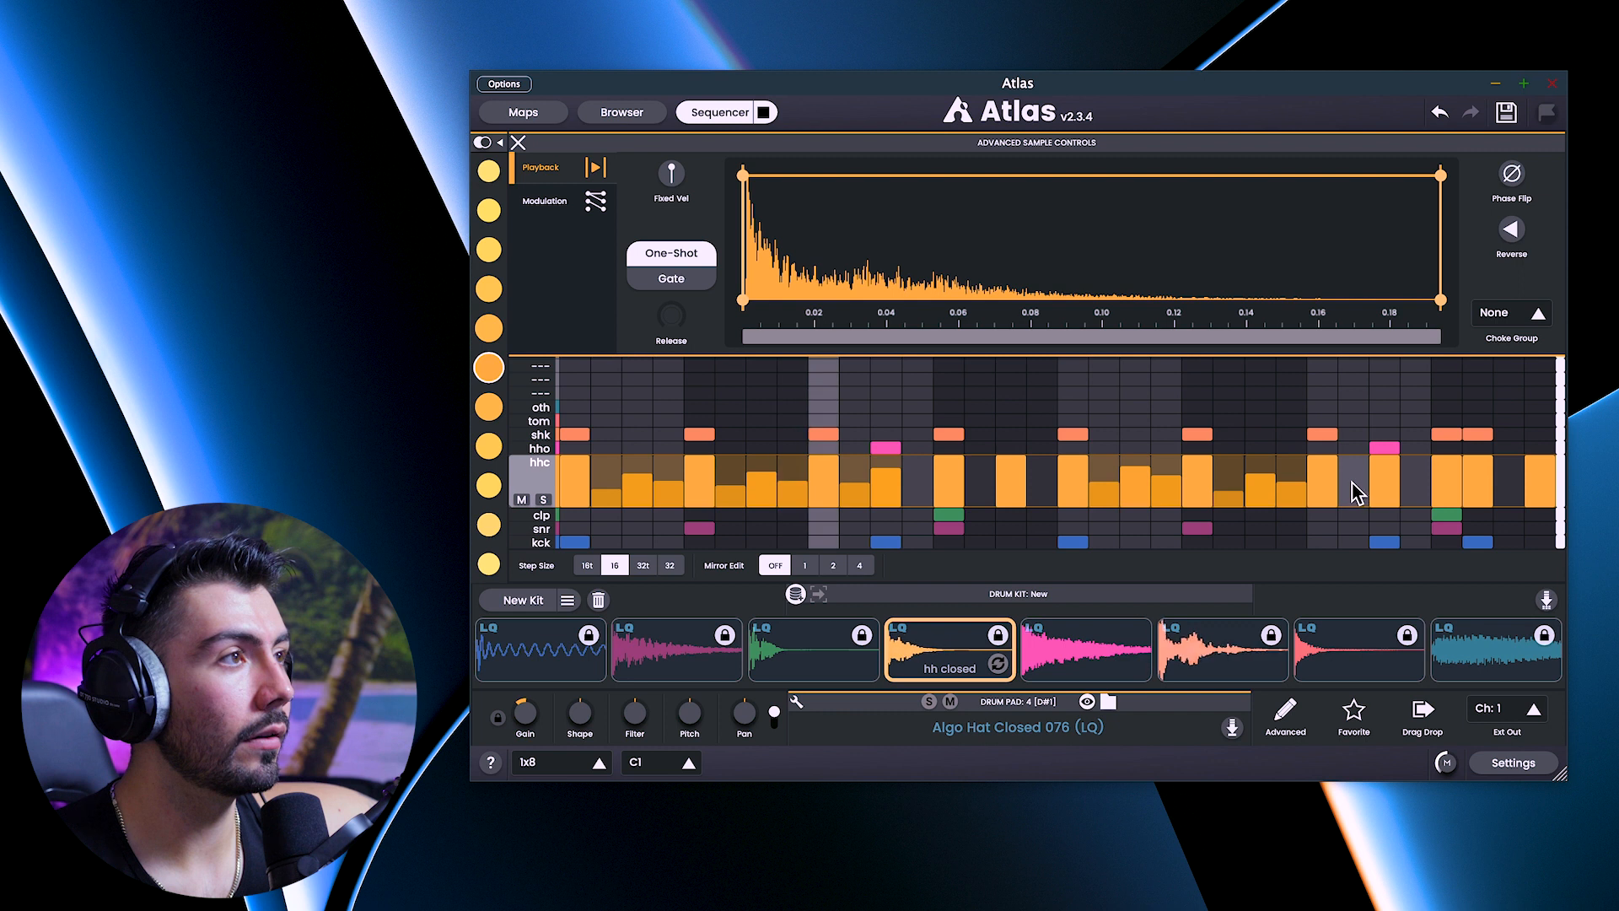
click(1353, 483)
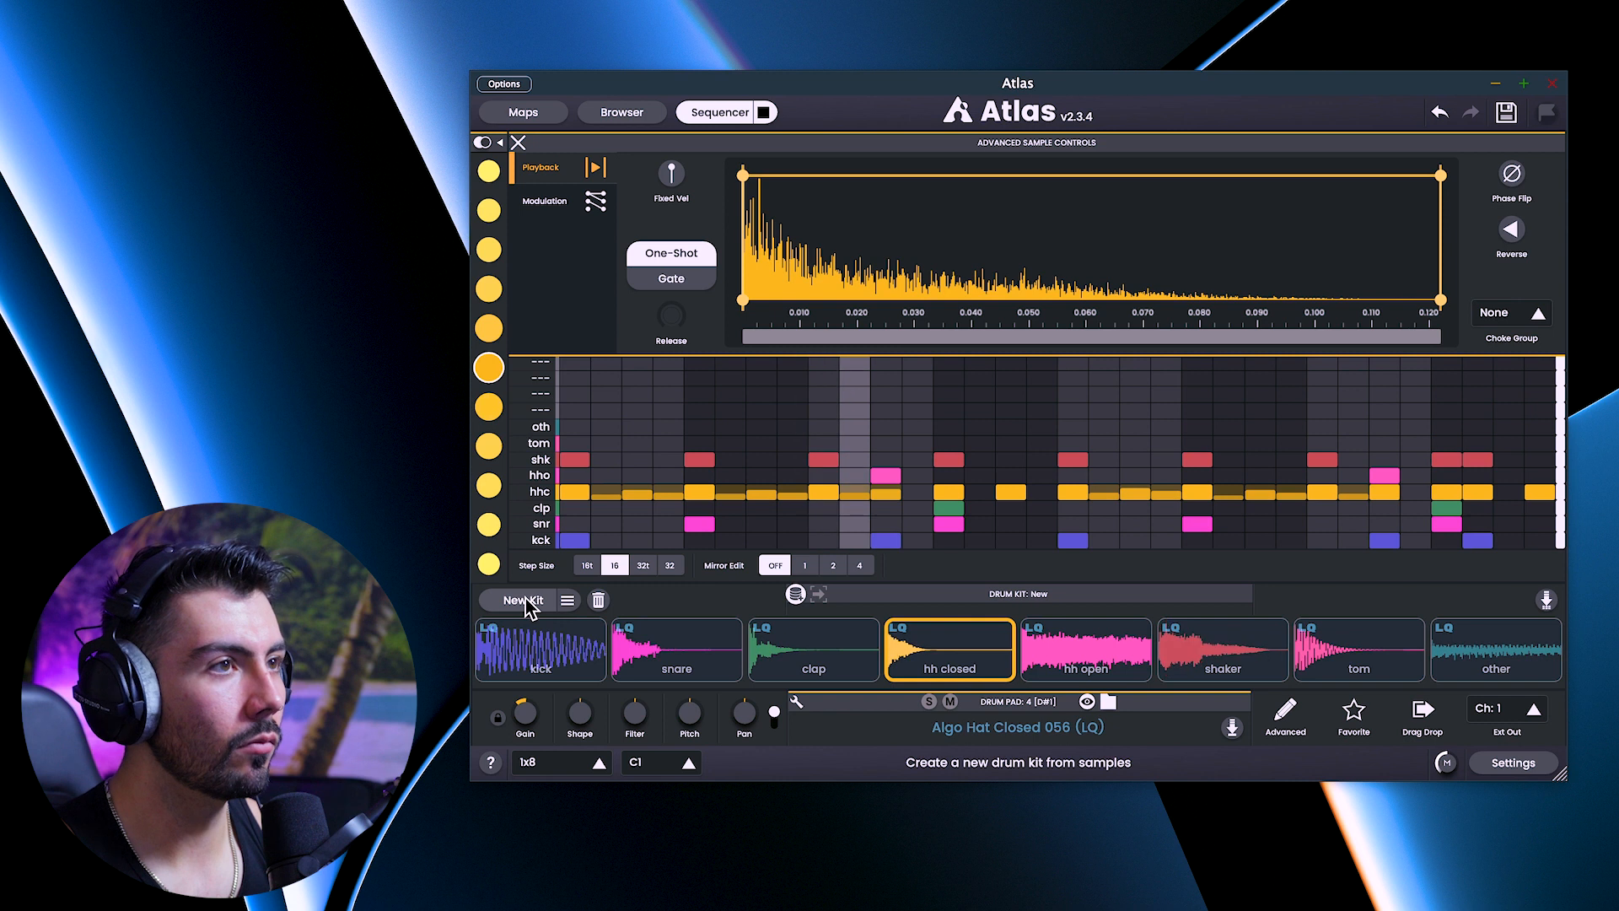
- Generate a new drum kit for the programmed sequence
click(523, 600)
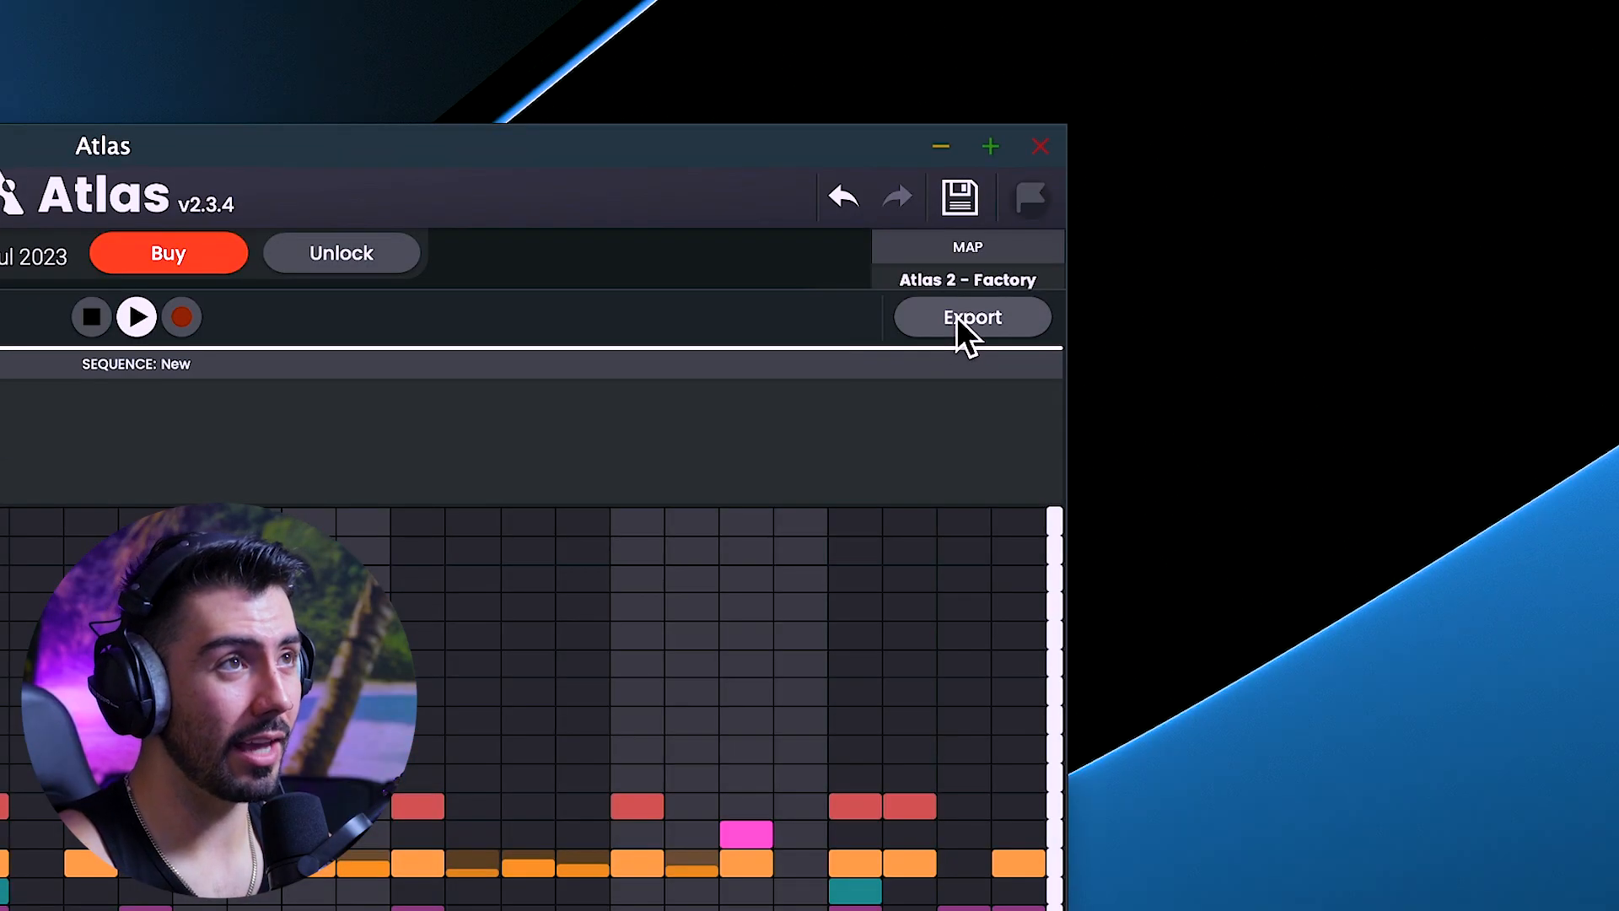
- Export the sequence as audio stems with the Loop option and Normalize off, and render them
click(956, 316)
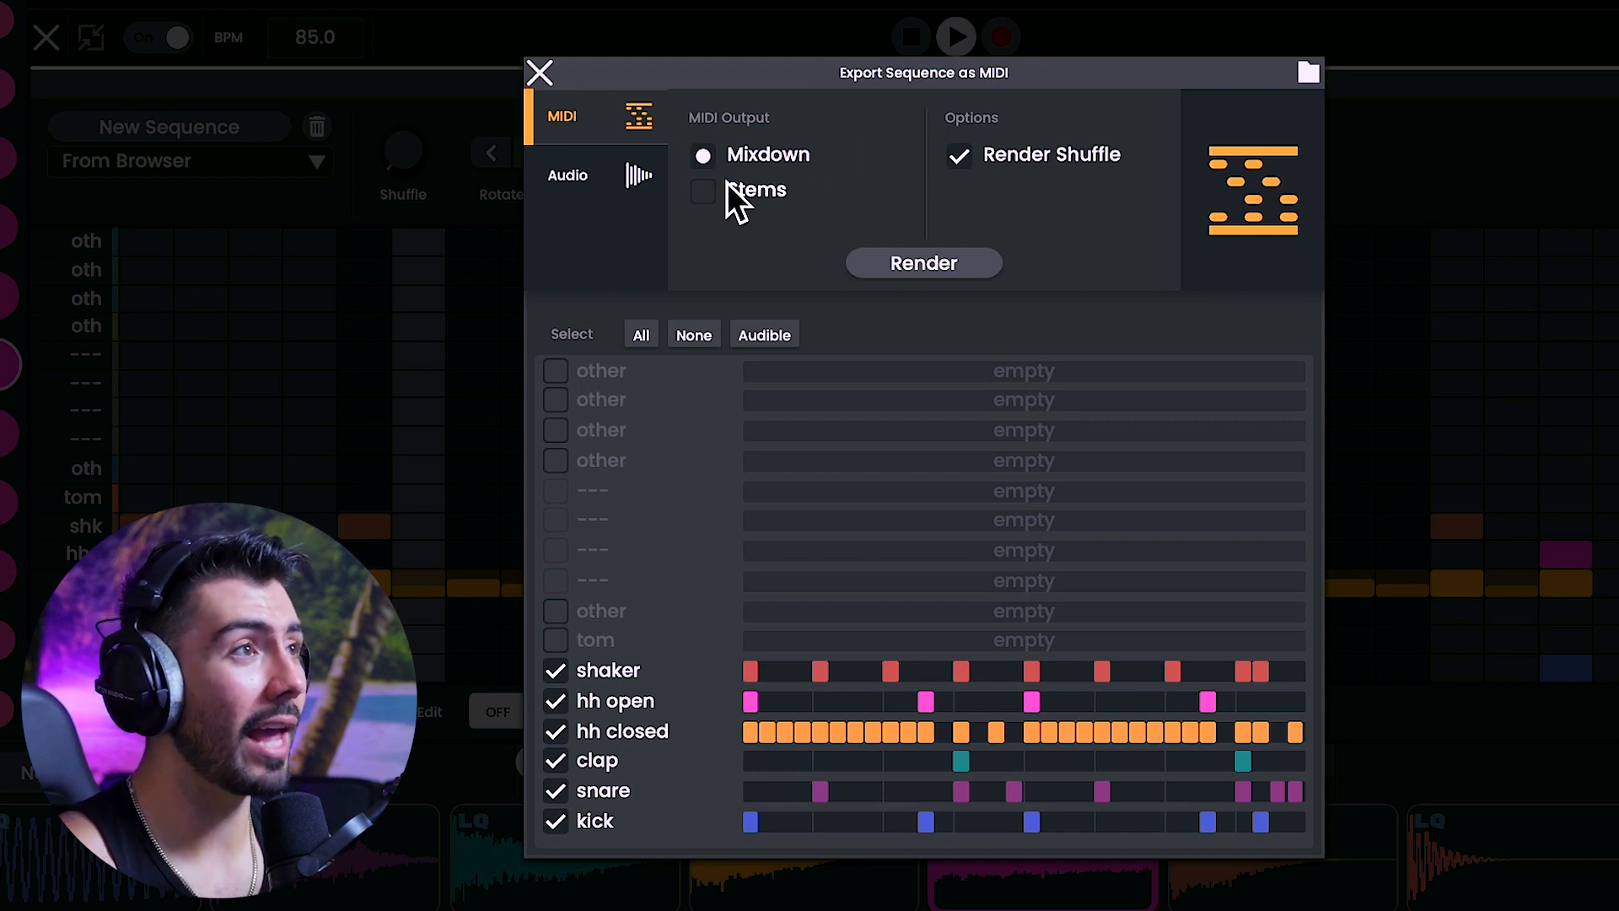
click(569, 170)
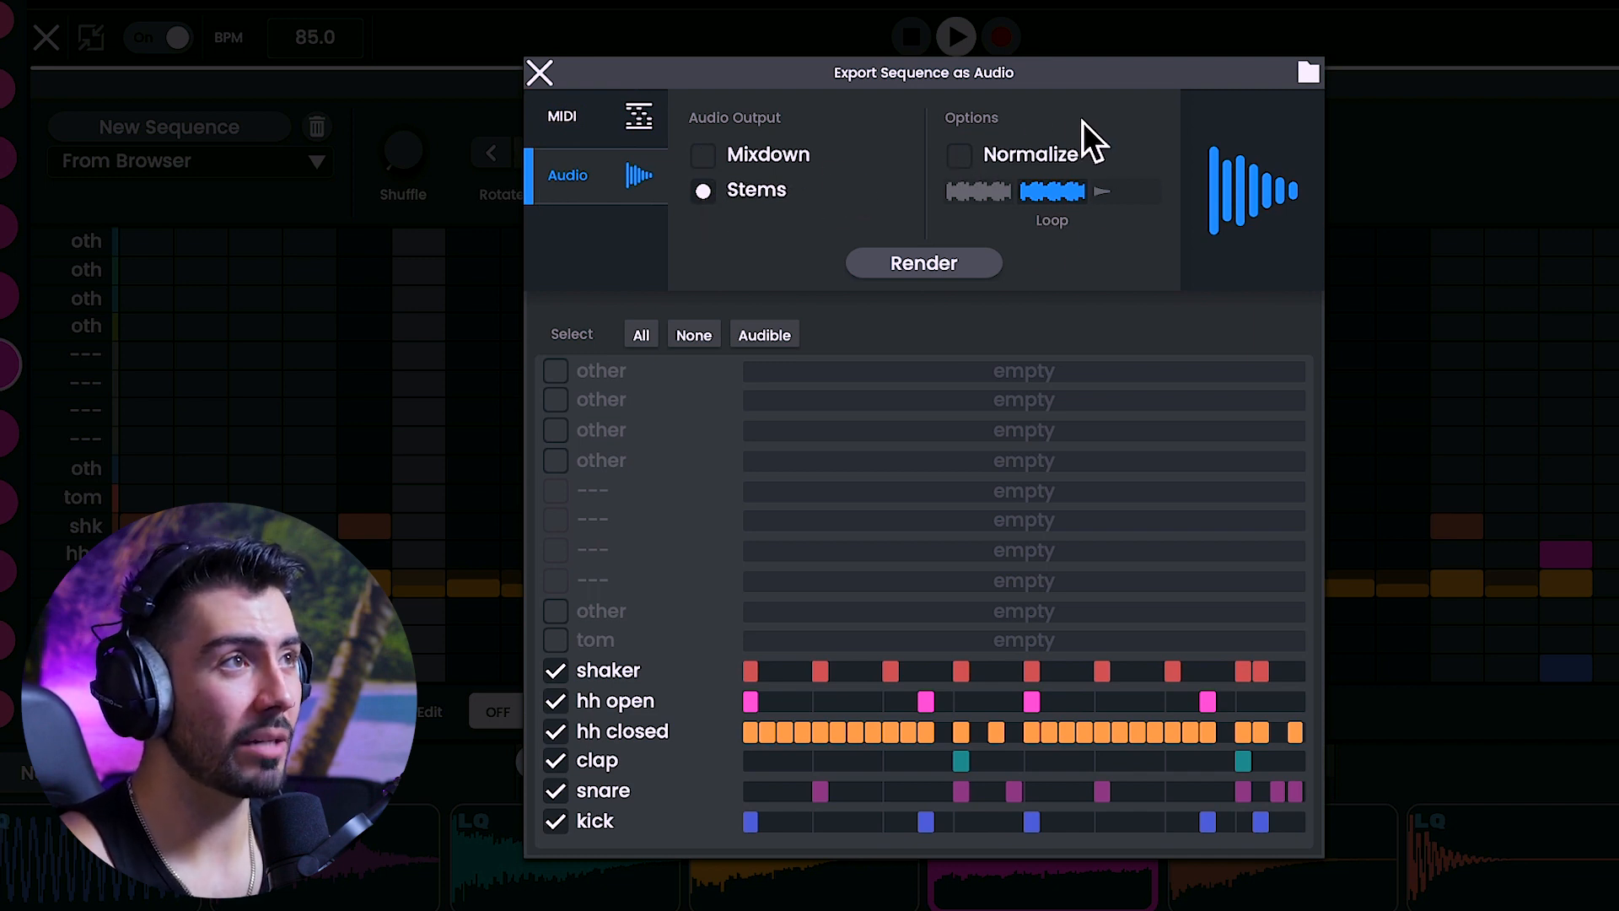
click(888, 264)
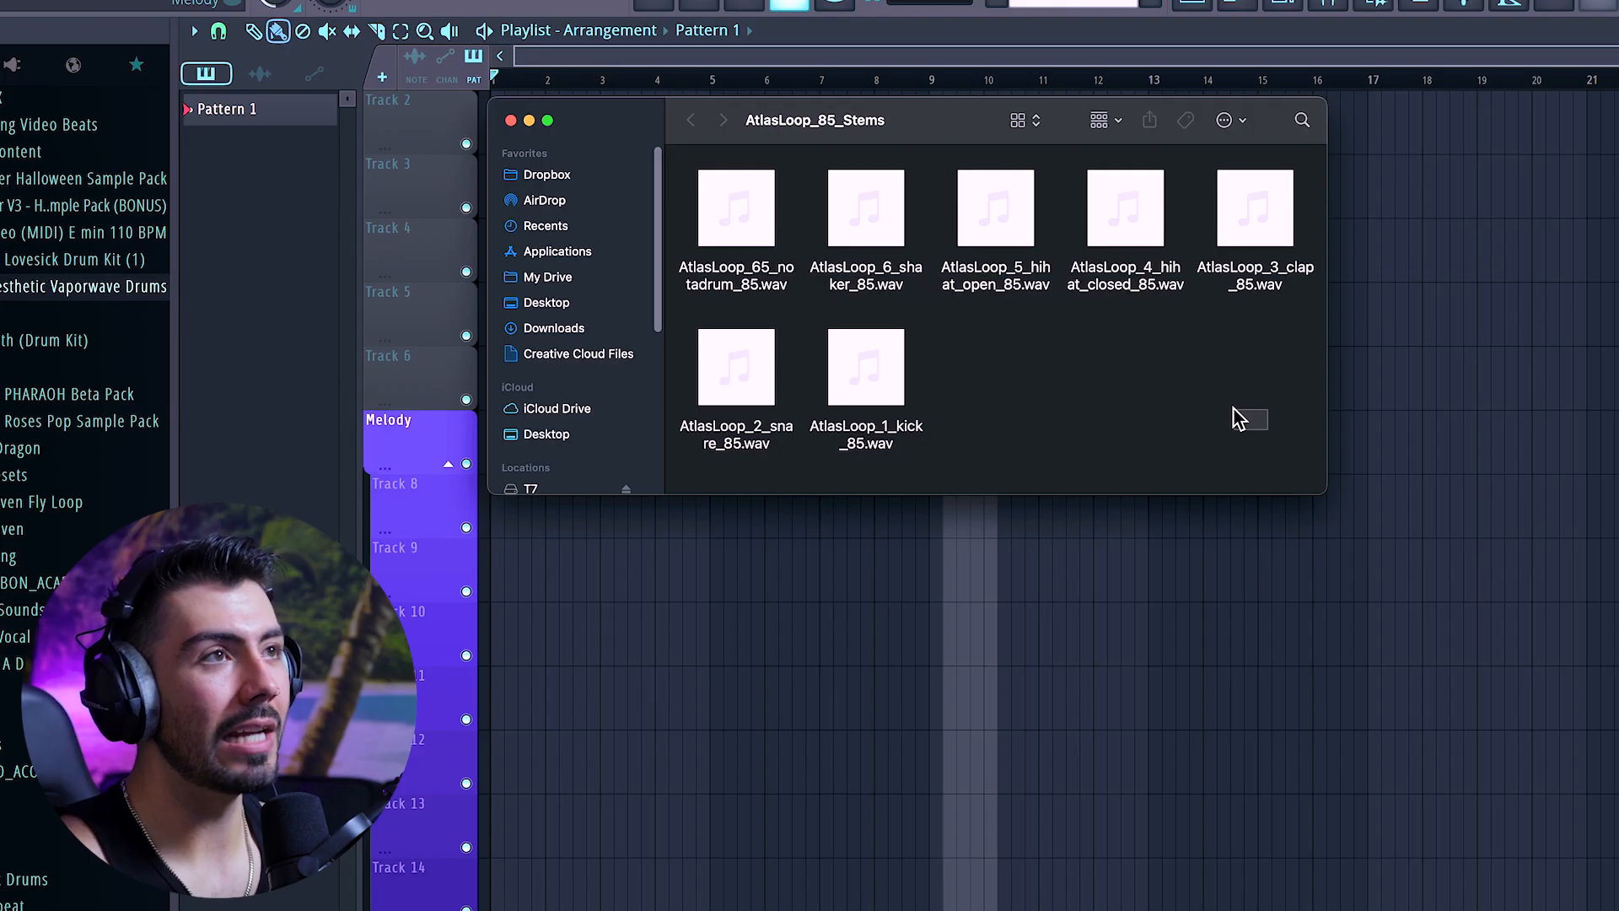
- In FL Studio, place all AtlasLoop 85 stem files on separate playlist tracks from bar 1, repeated up to bar 5
drag(1247, 415, 742, 253)
drag(862, 446, 509, 609)
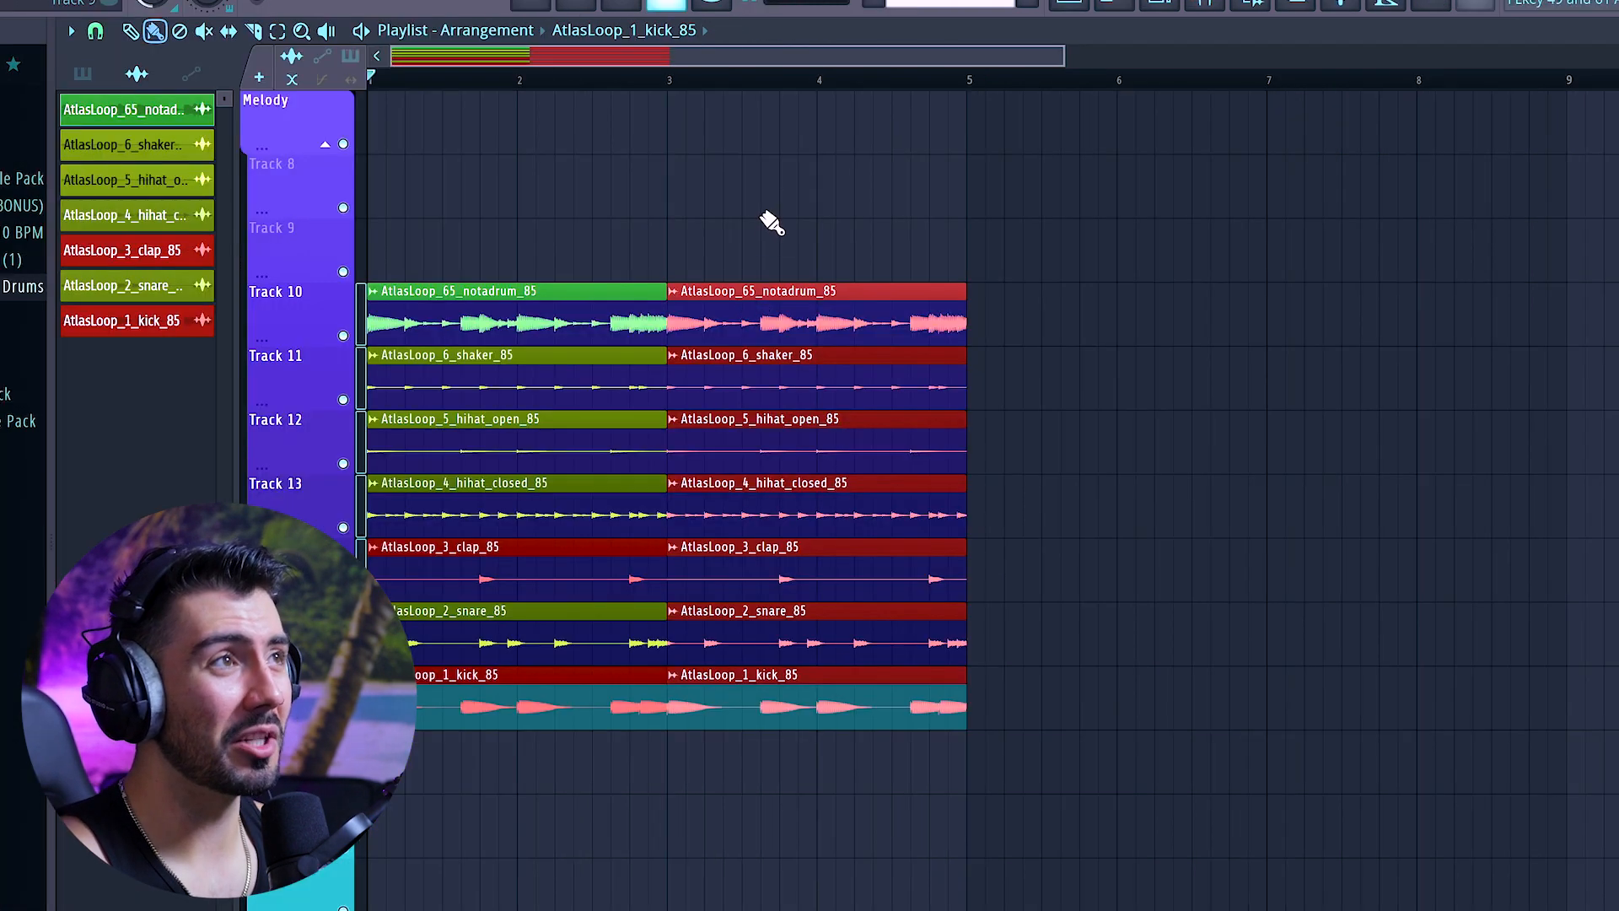
click(771, 221)
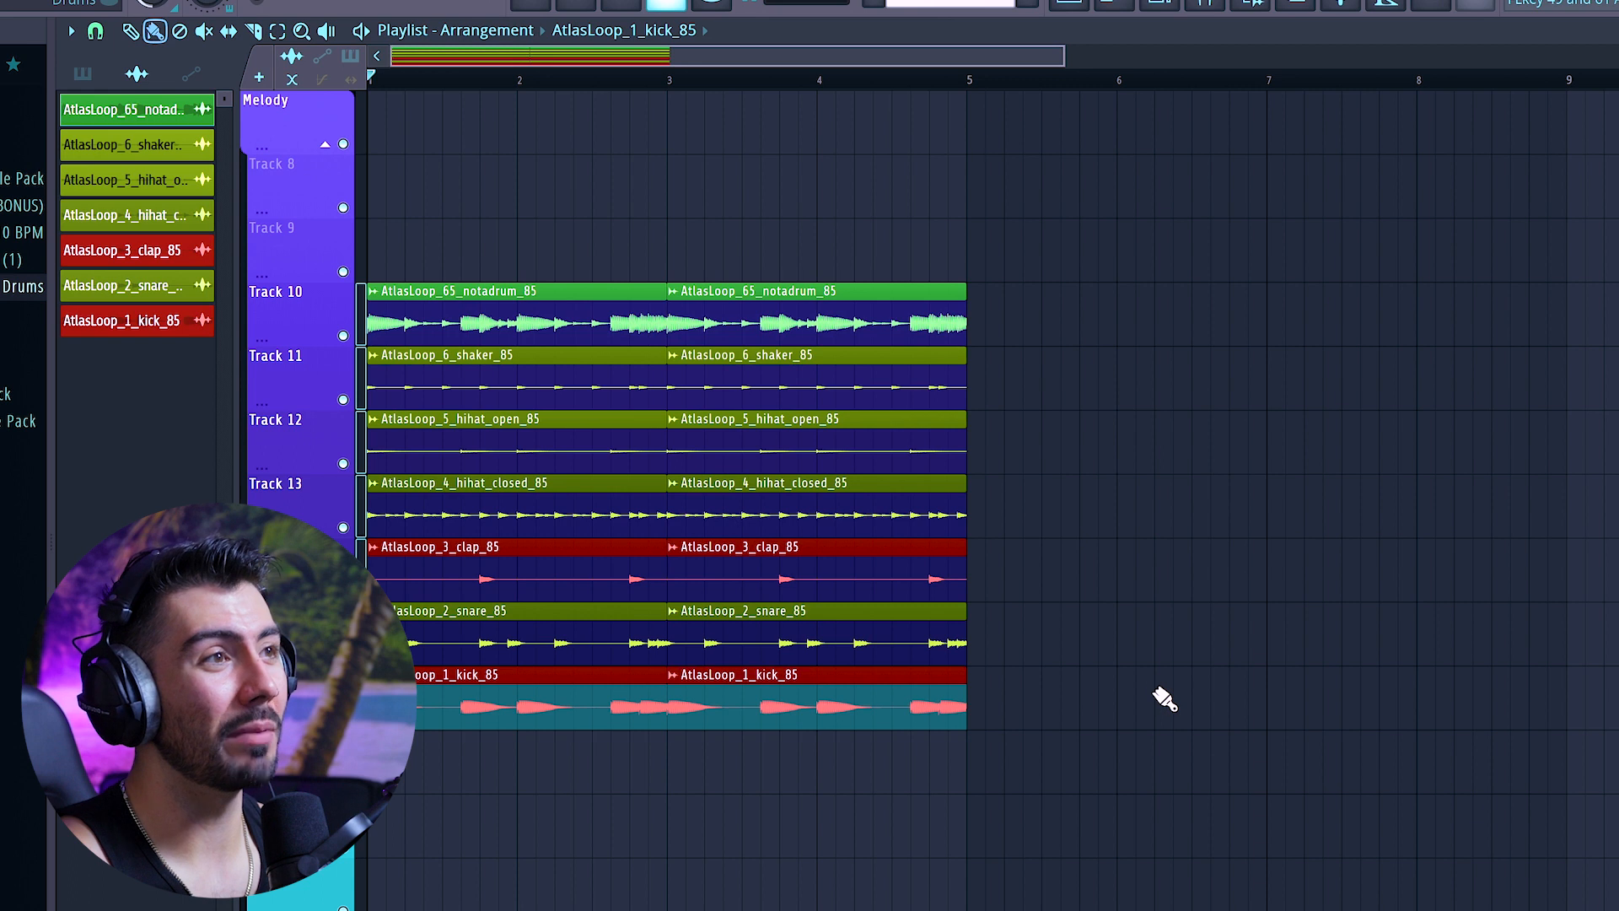
- Select all the stem clips in the playlist and duplicate them four bars along, starting at bar 5
drag(1158, 872, 363, 221)
drag(452, 315, 1055, 315)
click(998, 218)
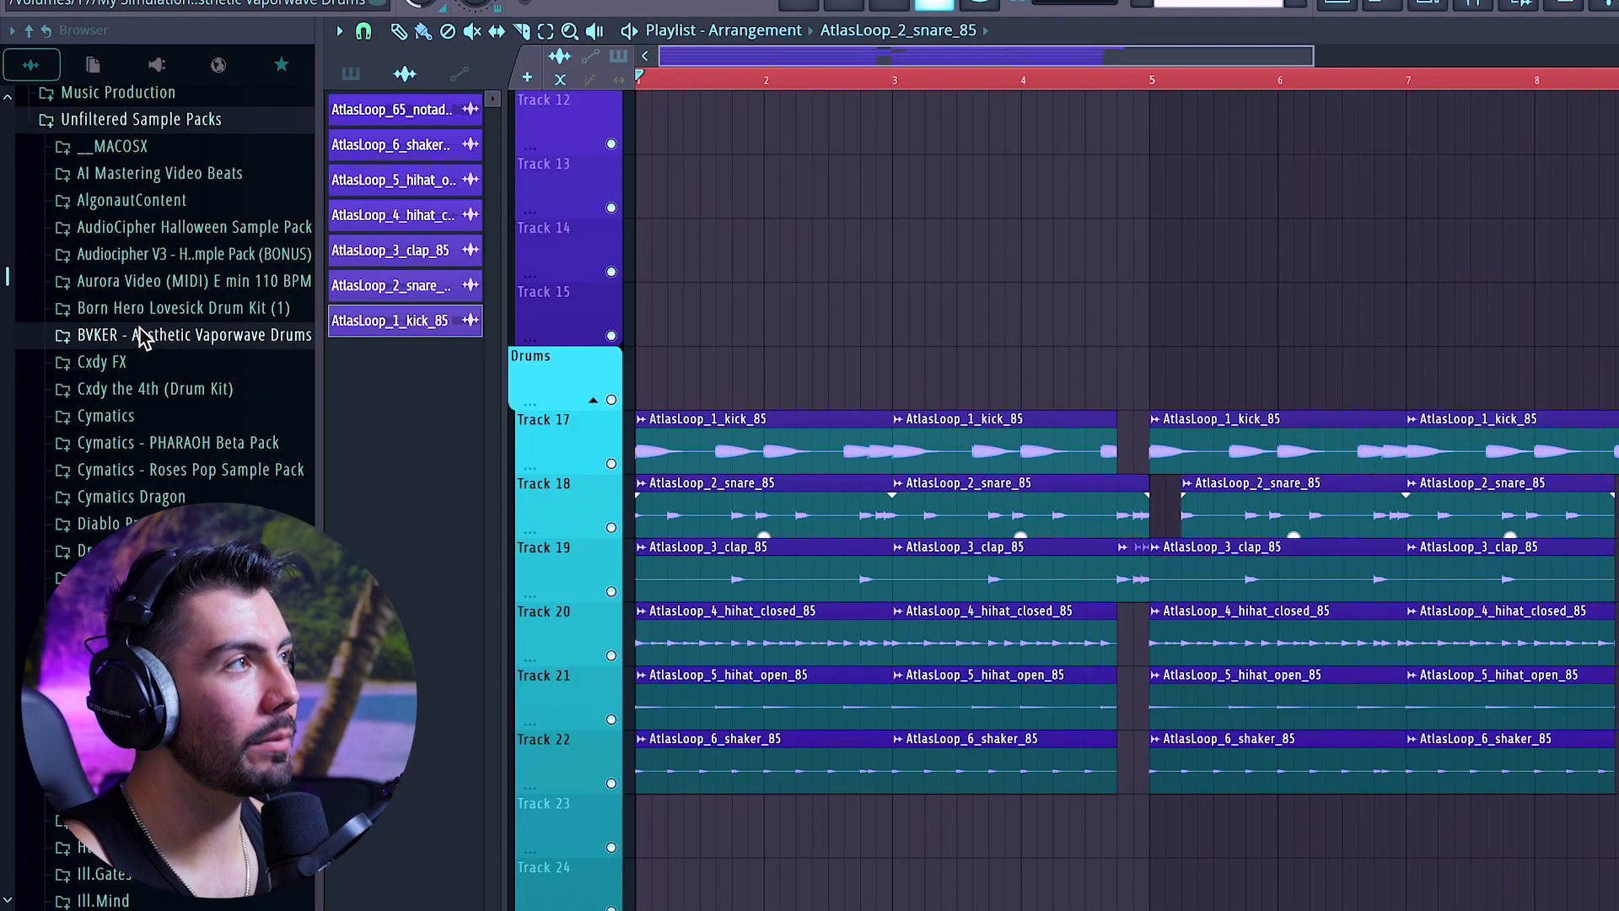
- Open the 10. Melody Loops folder among the sample packs and look through its melody loop collections
scroll(138, 328, up, 3)
click(128, 241)
scroll(142, 338, down, 6)
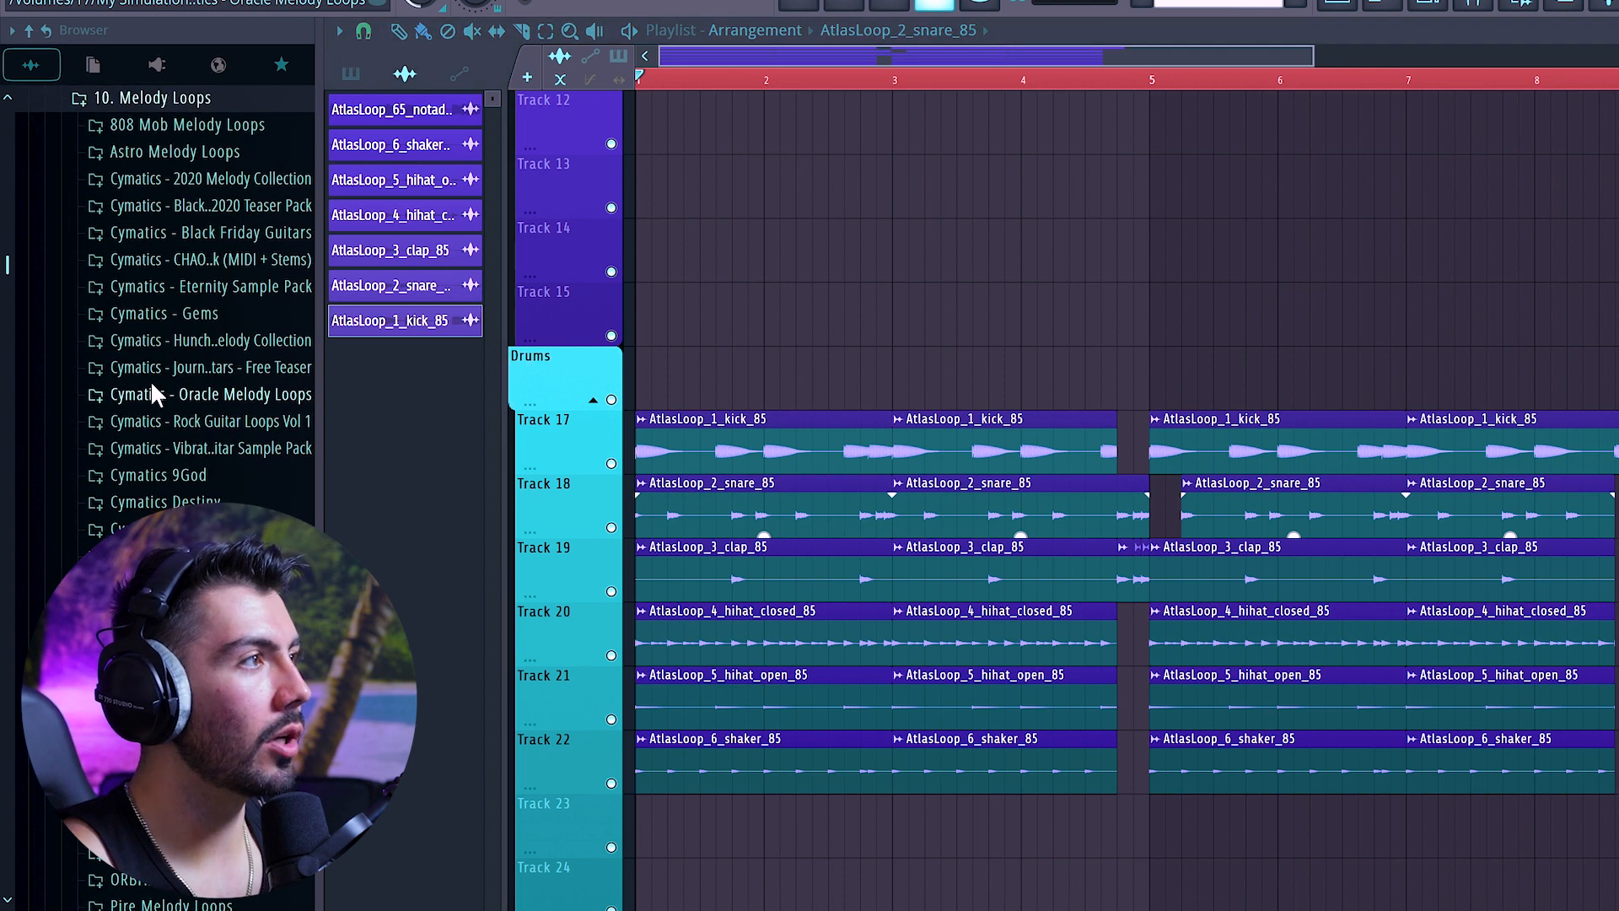